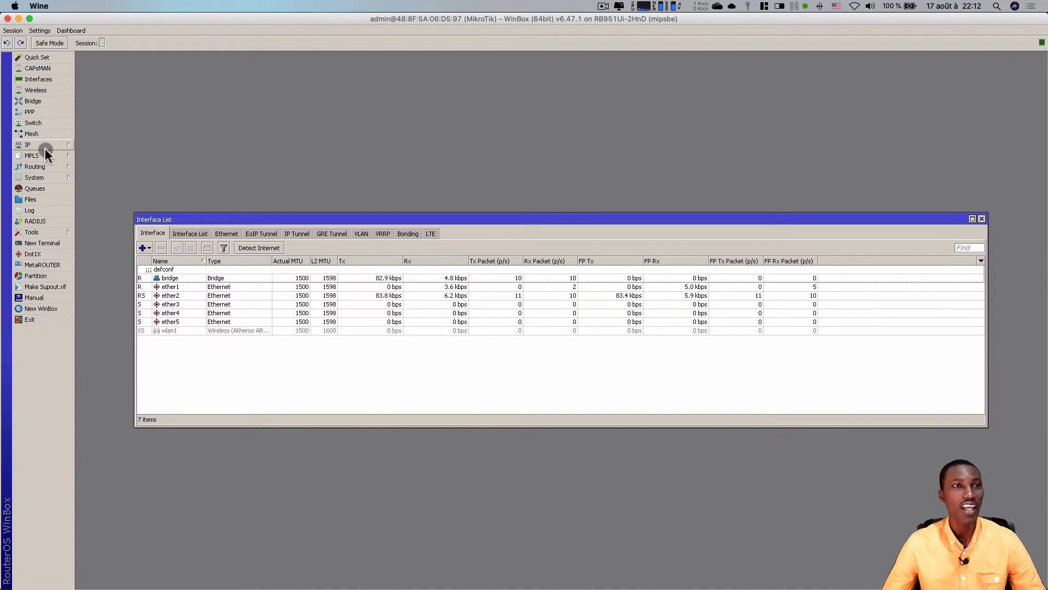
# Step: Inspect the ether1 entry in the interface list and open the wireless interfaces window
pyautogui.click(171, 288)
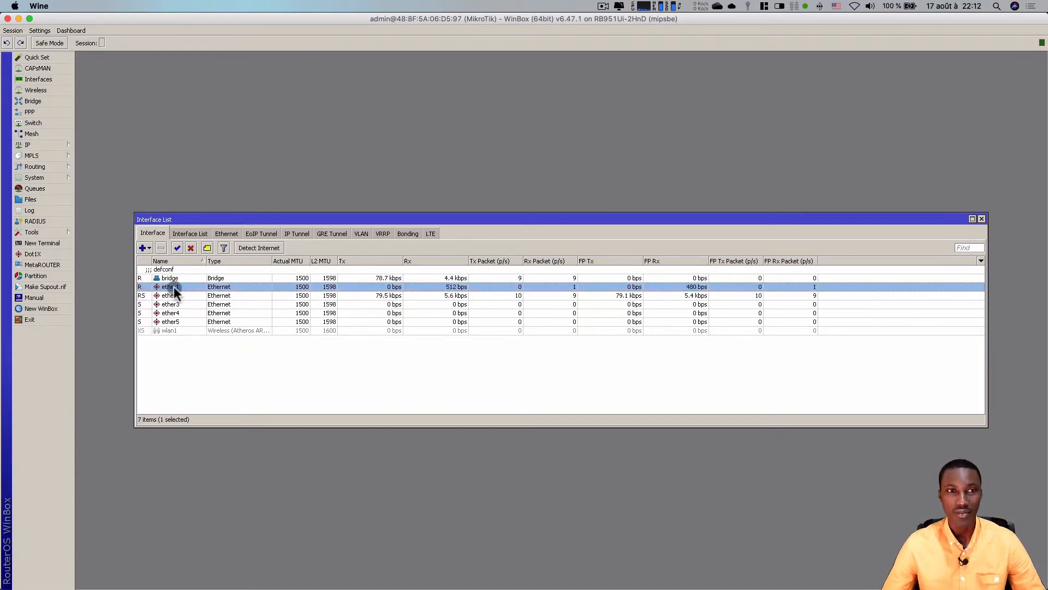
pyautogui.click(34, 90)
pyautogui.click(170, 299)
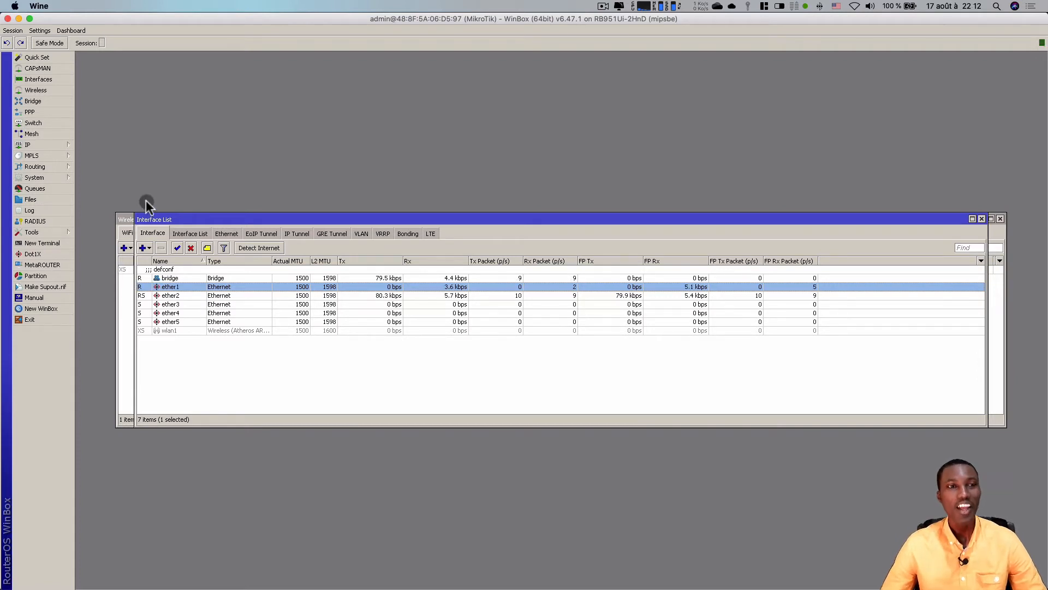
# Step: Reset the router's configuration with No Default Configuration enabled and confirm the reboot
pyautogui.click(46, 177)
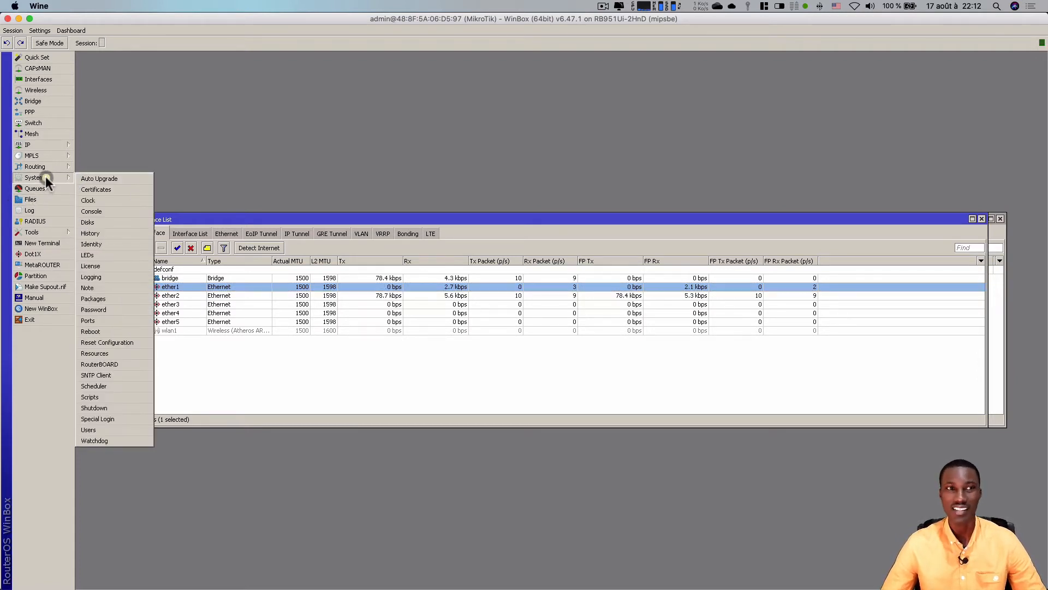
pyautogui.click(117, 341)
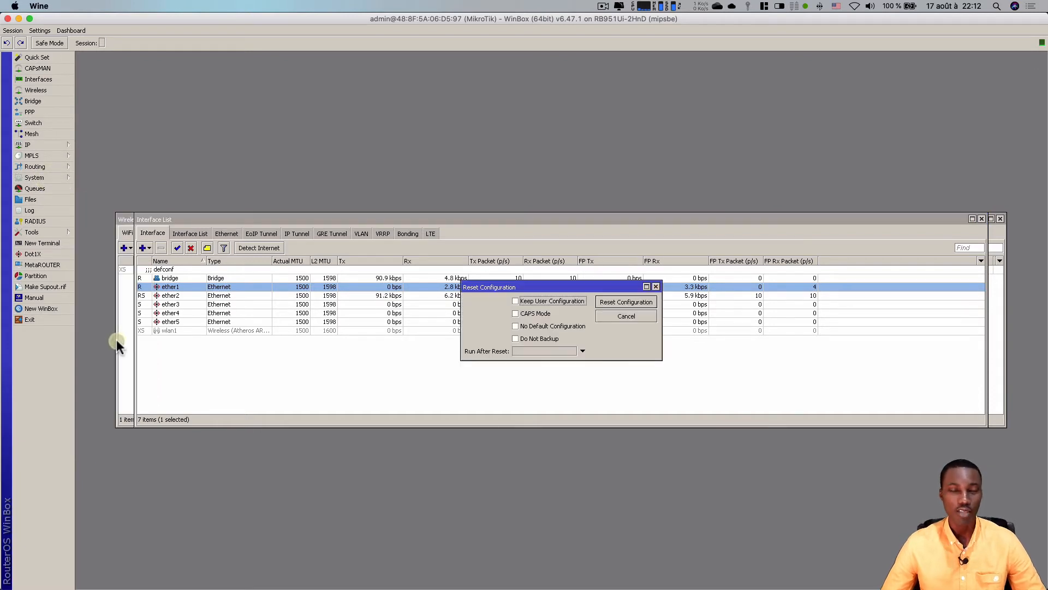
pyautogui.click(530, 325)
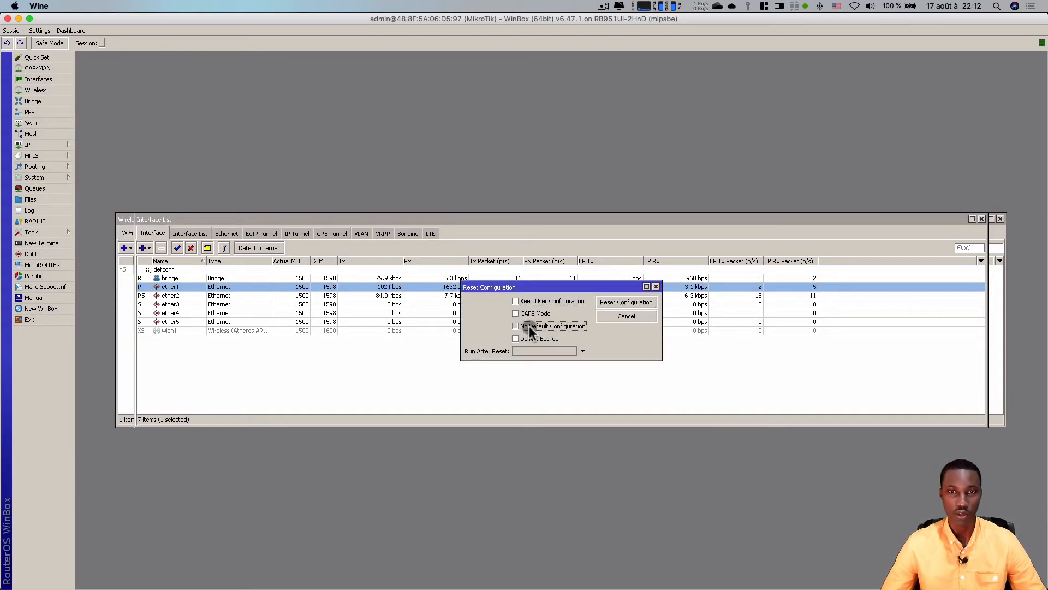
pyautogui.click(625, 302)
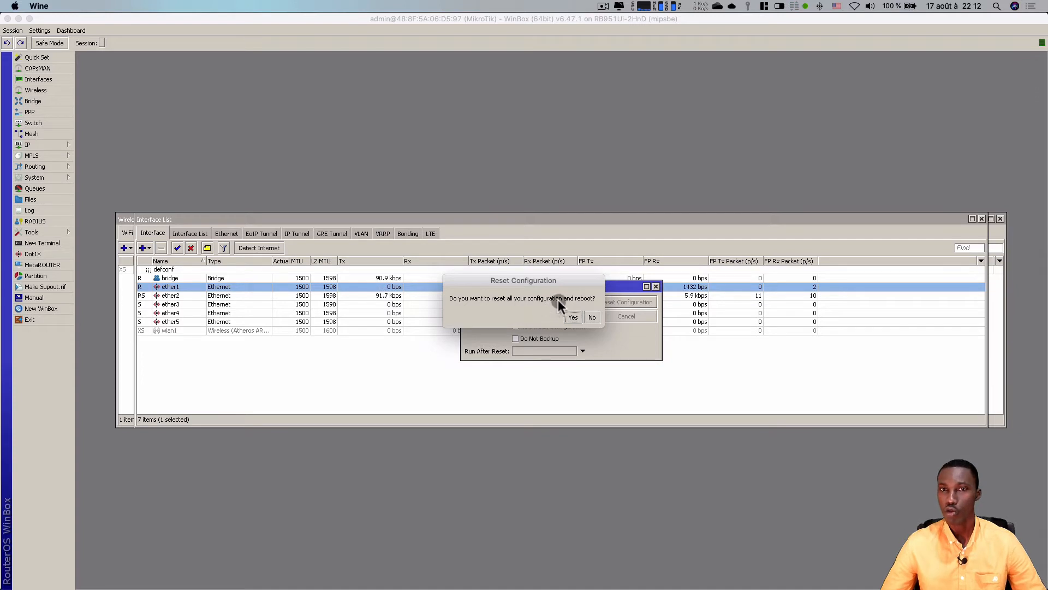
pyautogui.click(573, 317)
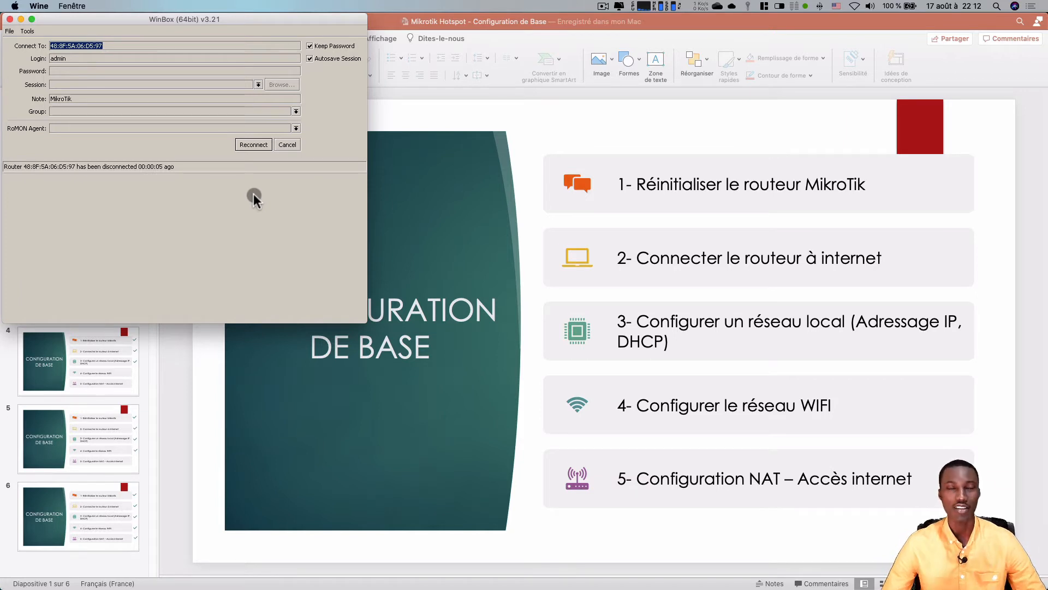
# Step: Switch to the PowerPoint presentation and show slide 2 of the base configuration checklist
pyautogui.click(699, 205)
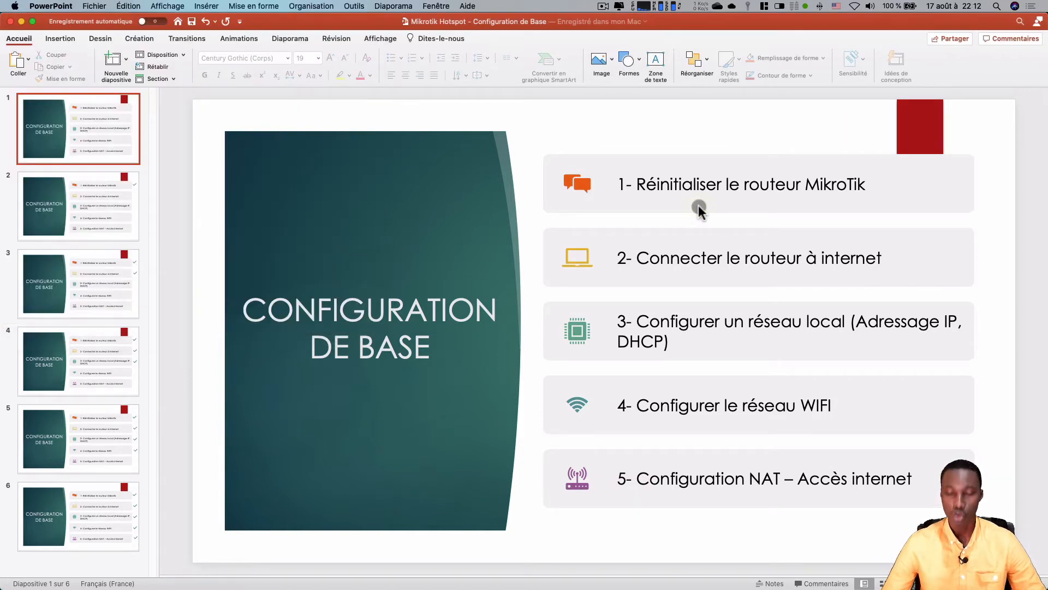
pyautogui.press('Down')
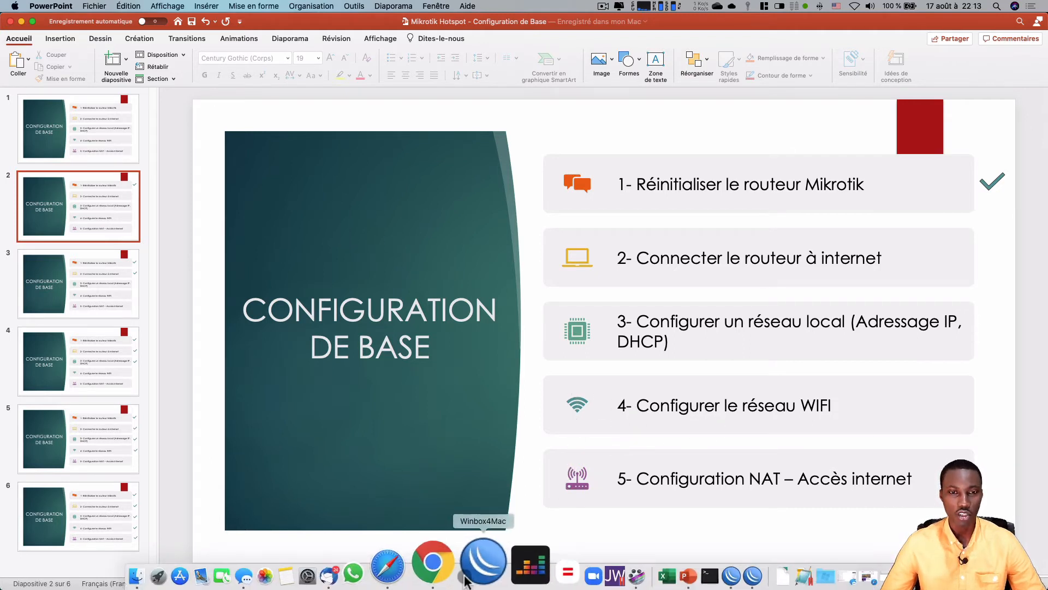
# Step: Launch a new WinBox login window, refresh its list of neighbouring routers and maximize the window
pyautogui.click(480, 565)
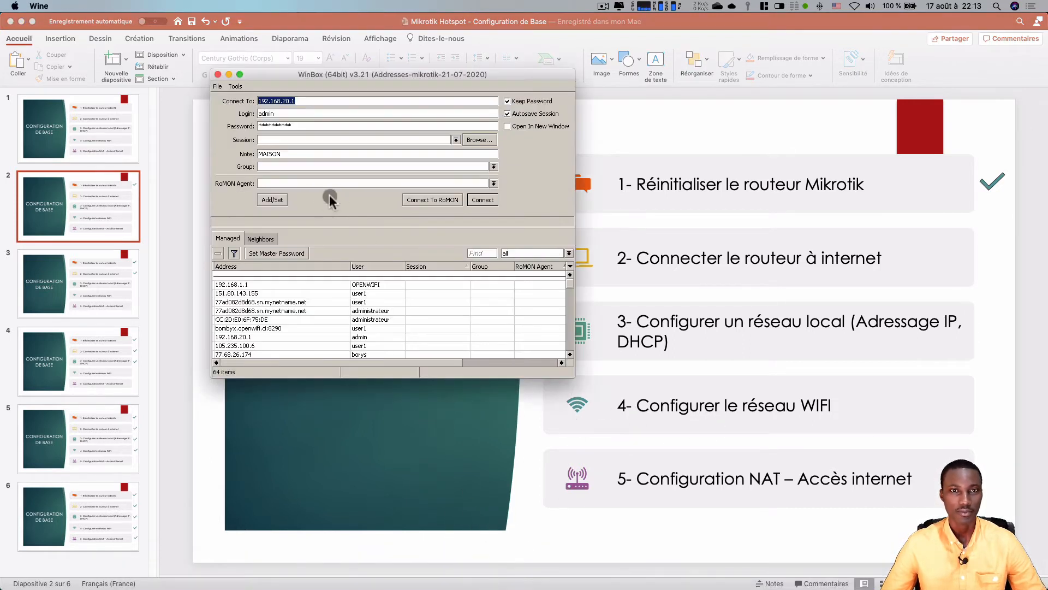
pyautogui.click(263, 240)
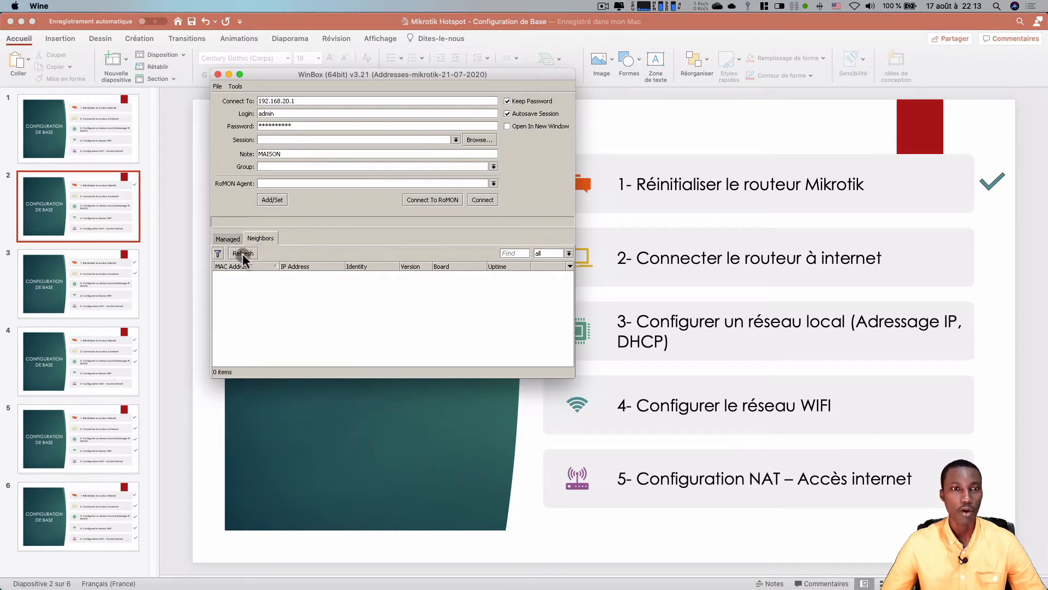
pyautogui.click(243, 254)
pyautogui.doubleClick(387, 74)
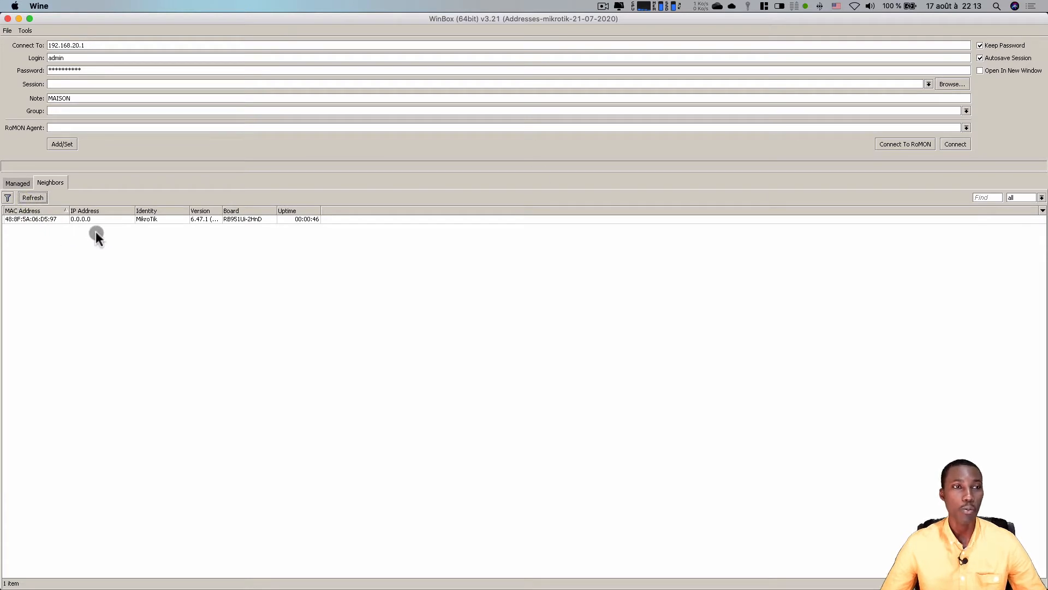
# Step: In the Mac's network preferences, configure the USB LAN adapter's IPv4 manually with IP address 192.168.88.2
pyautogui.click(854, 6)
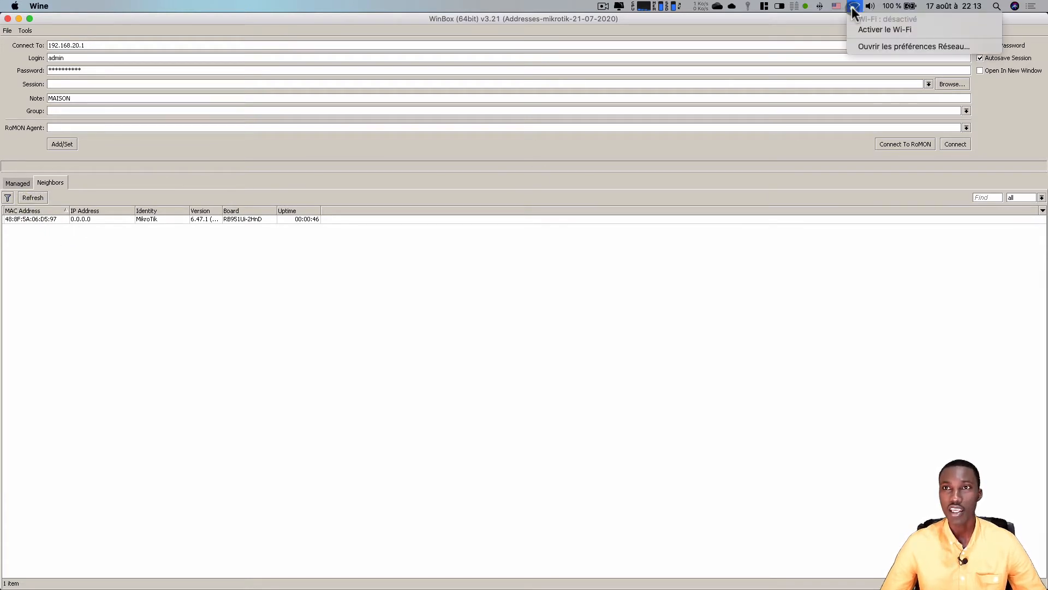
pyautogui.click(884, 48)
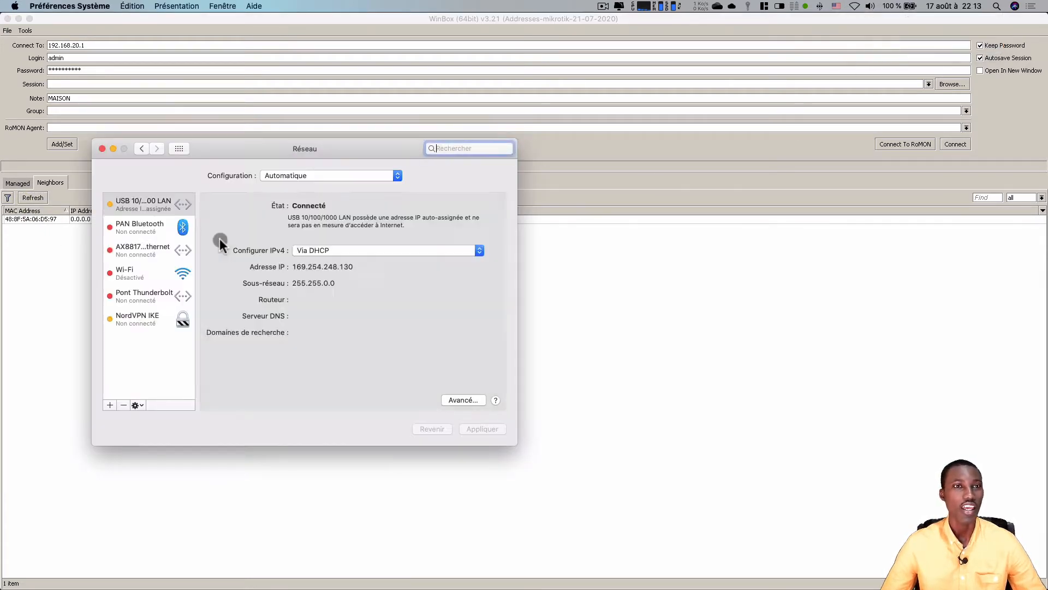
pyautogui.click(145, 205)
pyautogui.click(372, 250)
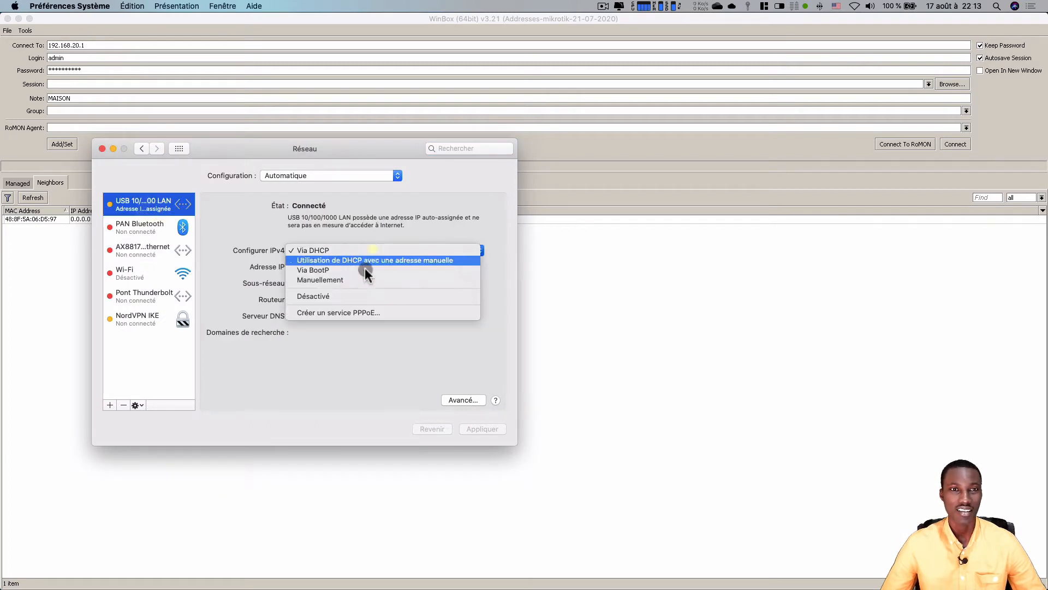
pyautogui.click(345, 279)
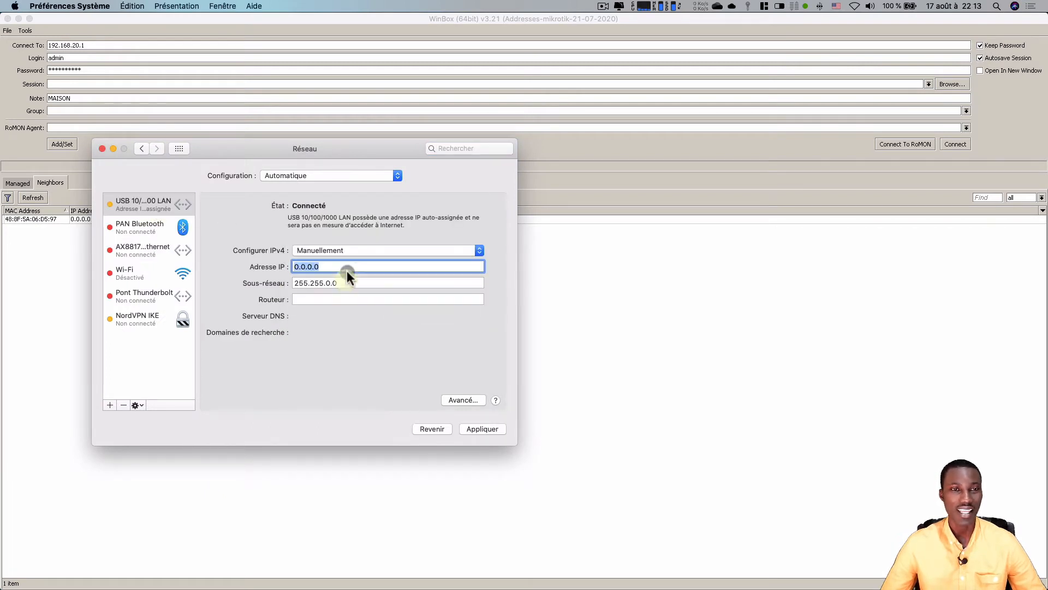
pyautogui.write('19')
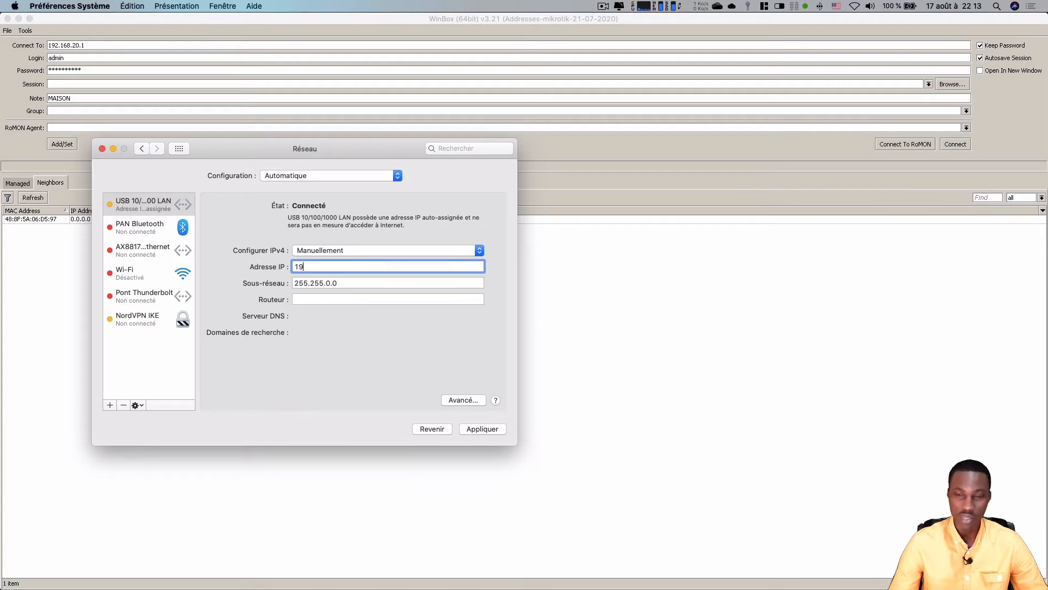
pyautogui.write('2.168.88.')
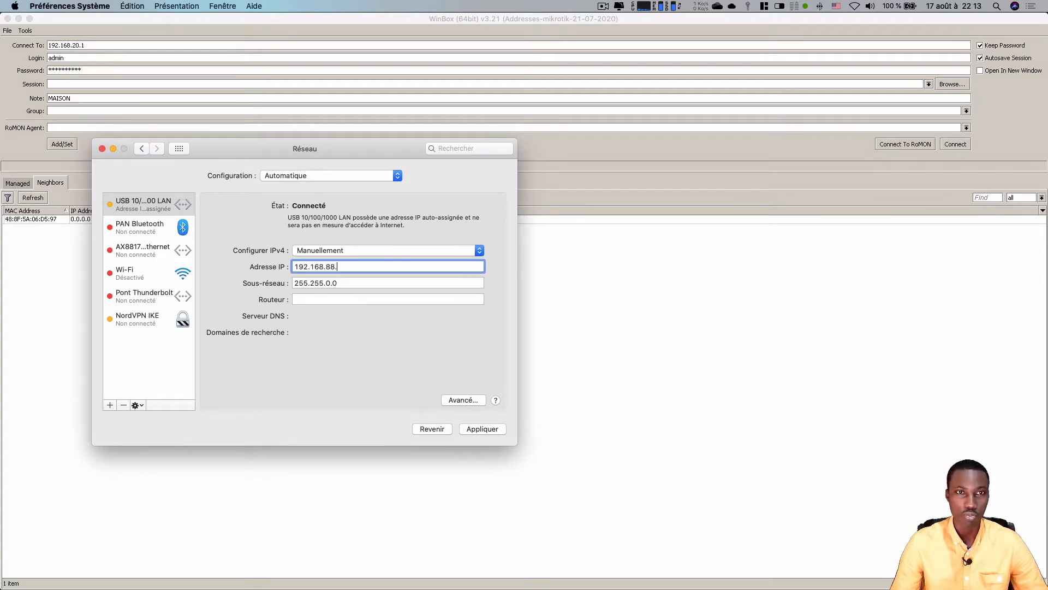
pyautogui.write('2')
# Step: Set the adapter's subnet mask to 255.255.255.0, apply the network settings and close the preferences window
pyautogui.press('Tab')
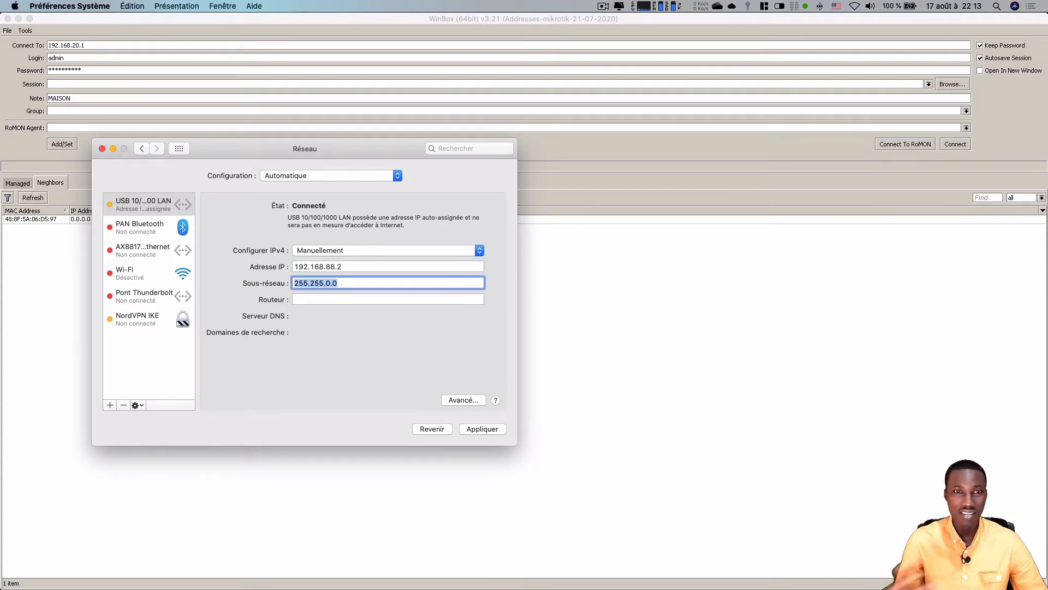
pyautogui.click(334, 284)
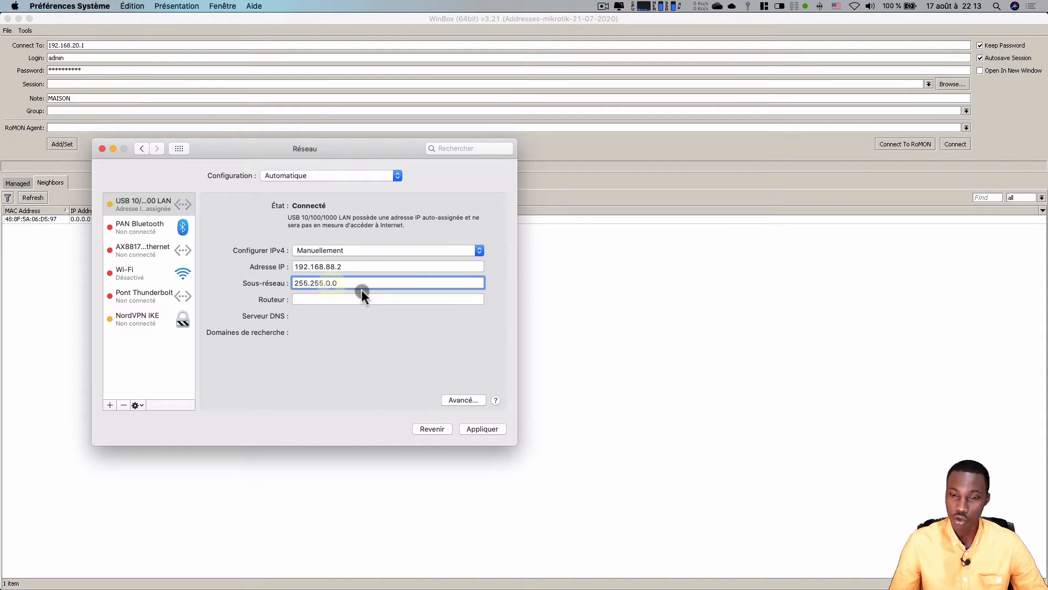
pyautogui.press('BackSpace')
pyautogui.press('BackSpace')
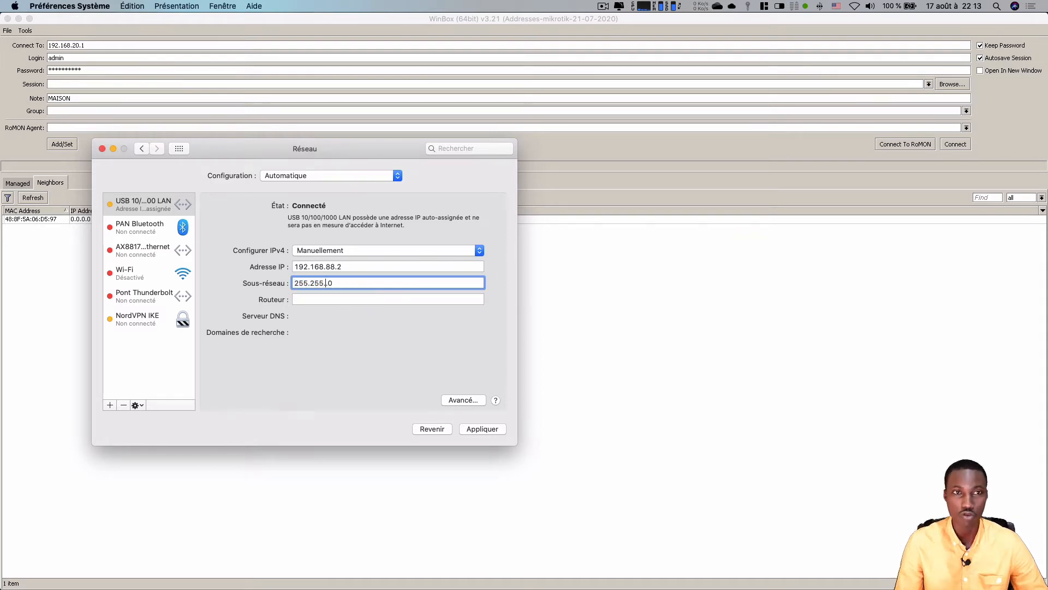
pyautogui.write('255.')
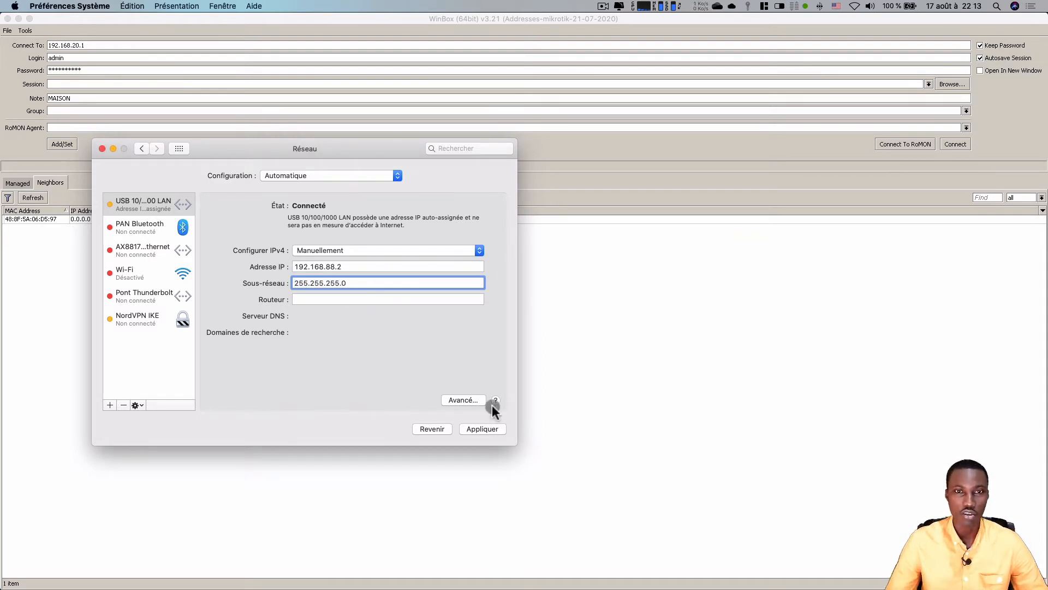
pyautogui.click(493, 429)
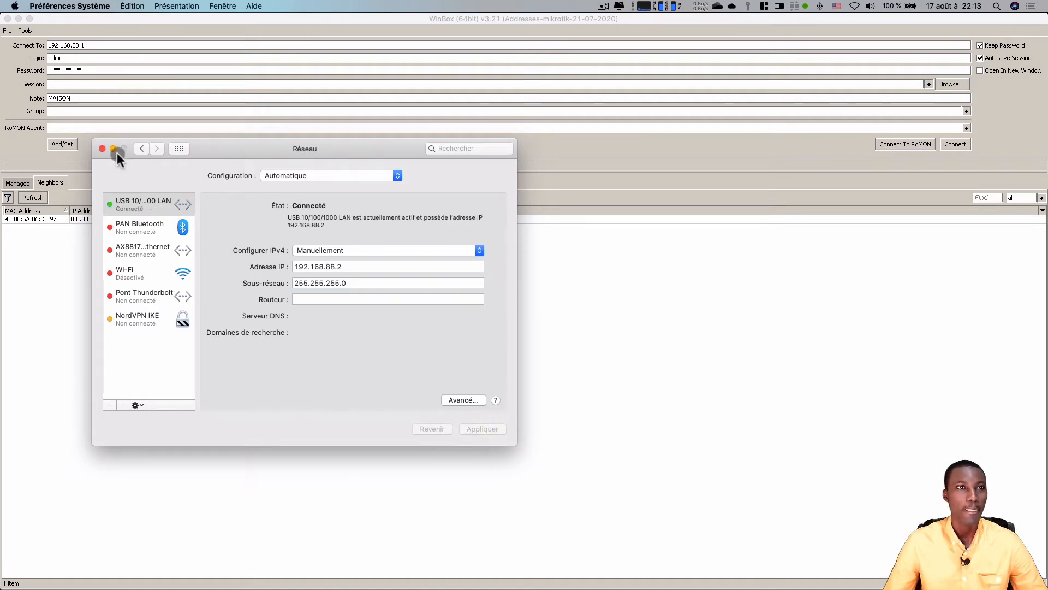
pyautogui.click(103, 149)
# Step: Refresh the neighbours, connect to the MikroTik router as admin with an empty password, and maximize the session window
pyautogui.click(29, 197)
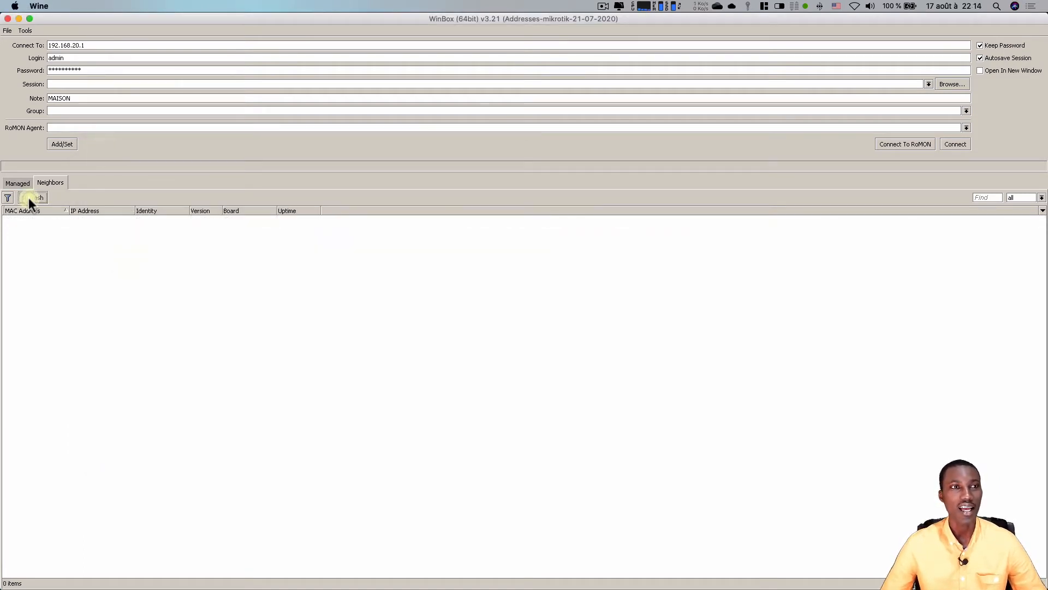
pyautogui.click(30, 219)
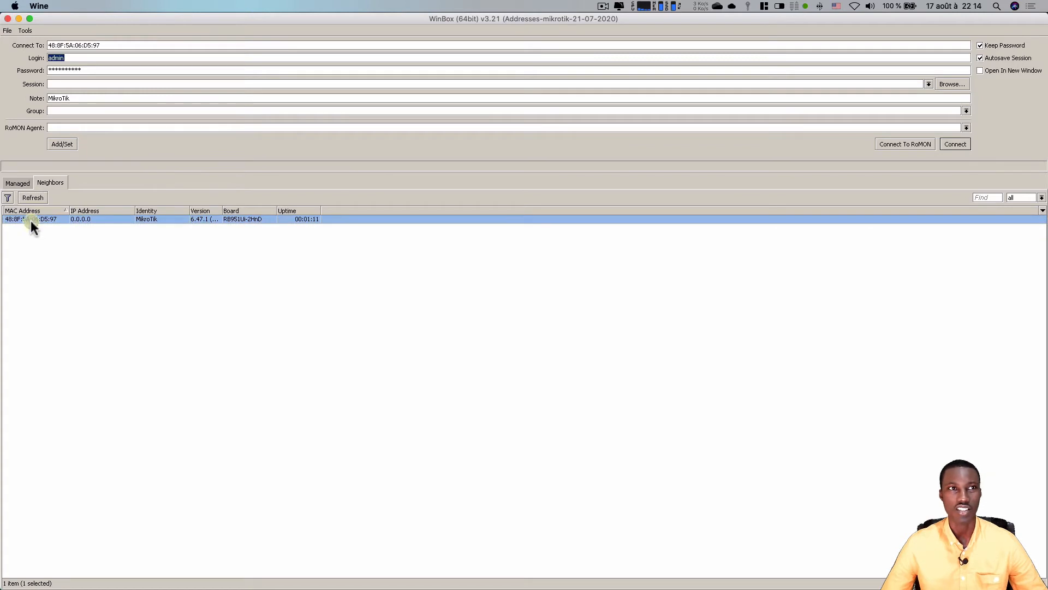
pyautogui.press('Tab')
pyautogui.press('BackSpace')
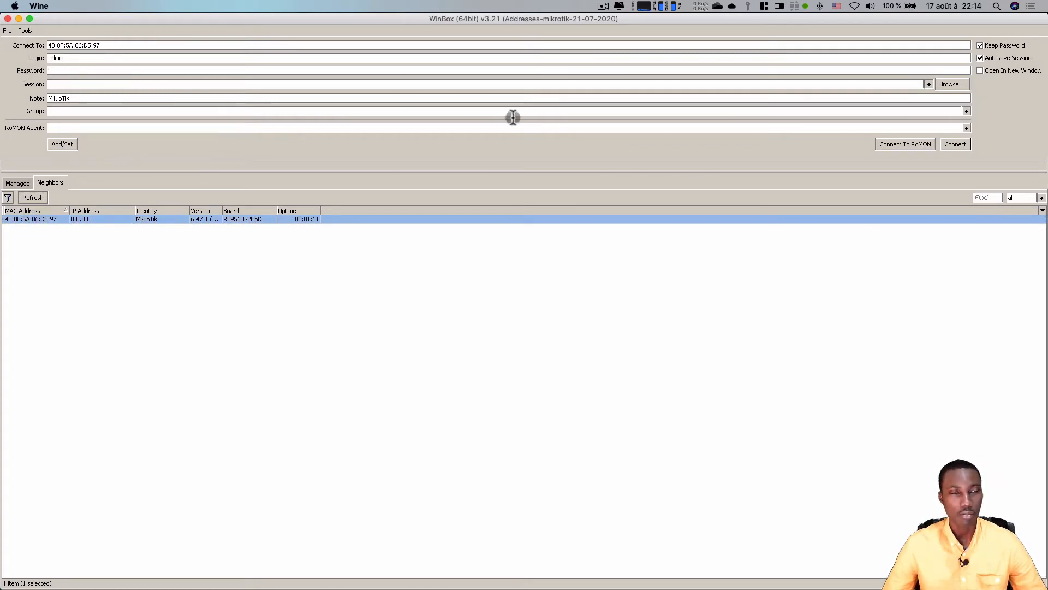
pyautogui.click(956, 144)
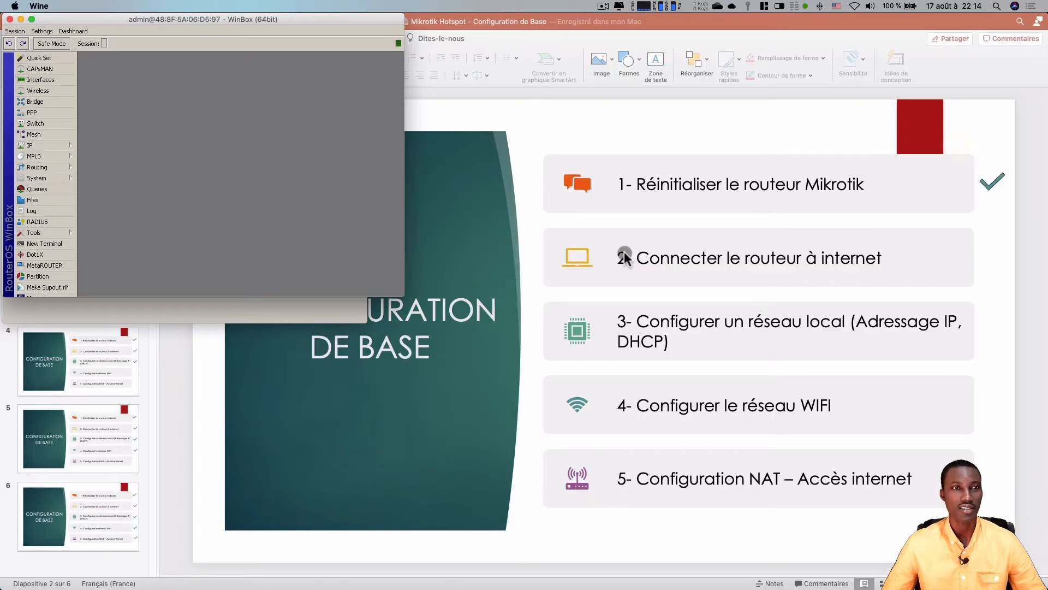
pyautogui.doubleClick(320, 22)
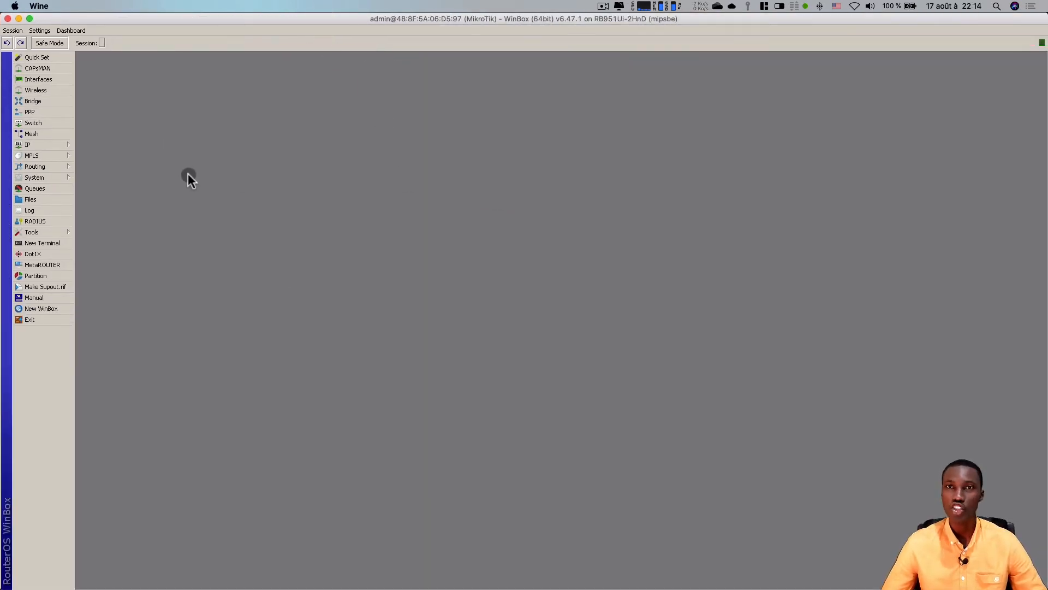
# Step: Switch to PowerPoint to review the checklist item about connecting the router to the internet, and return to WinBox
pyautogui.moveTo(634, 587)
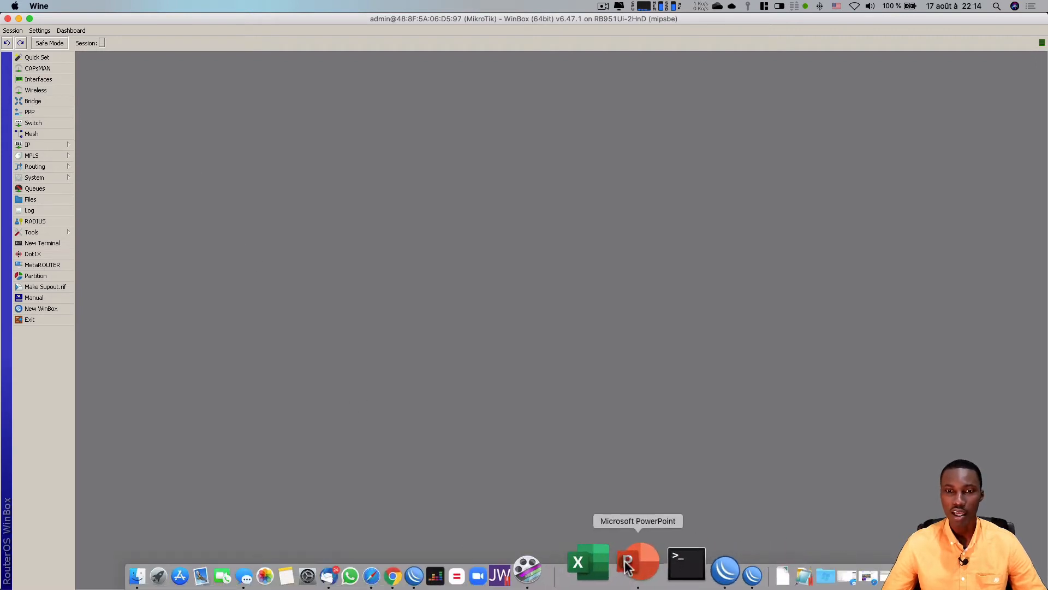
pyautogui.click(627, 564)
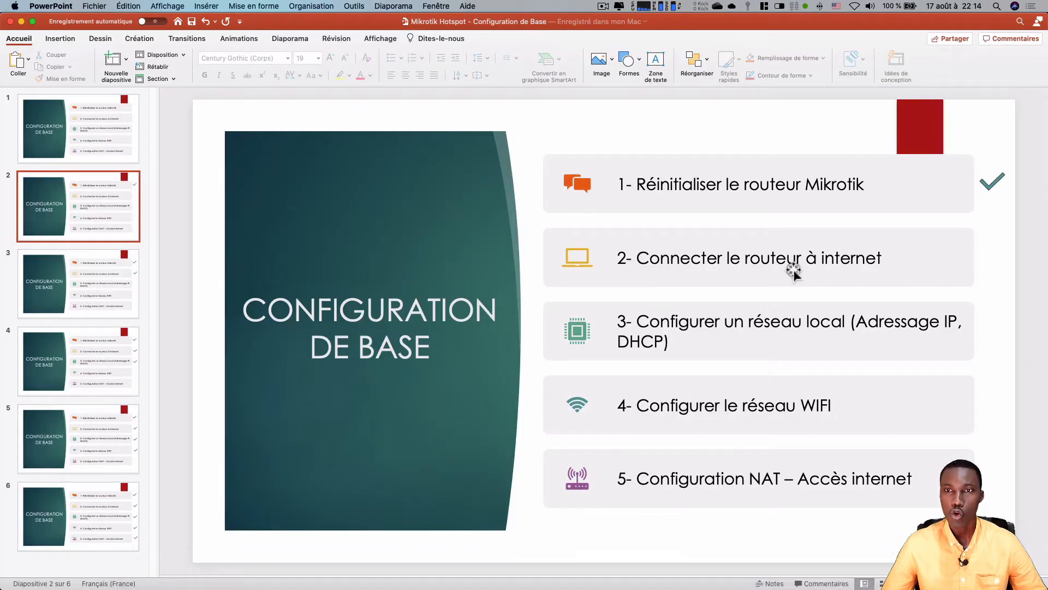
pyautogui.click(20, 21)
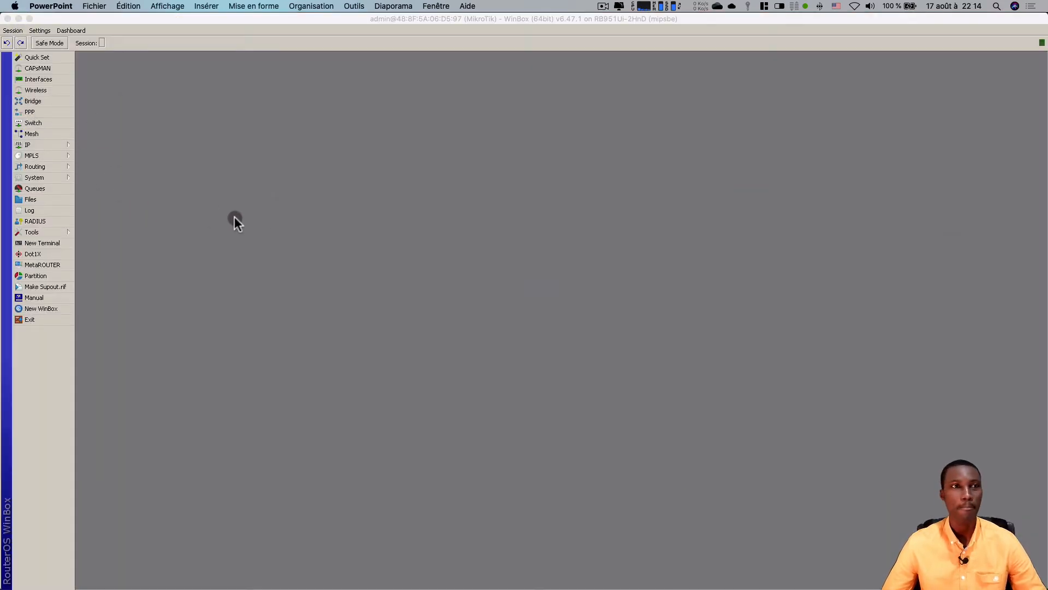
# Step: Open the router's interface list, move its window higher and select the wlan1 interface for inspection
pyautogui.click(35, 80)
pyautogui.moveTo(267, 219); pyautogui.dragTo(272, 182)
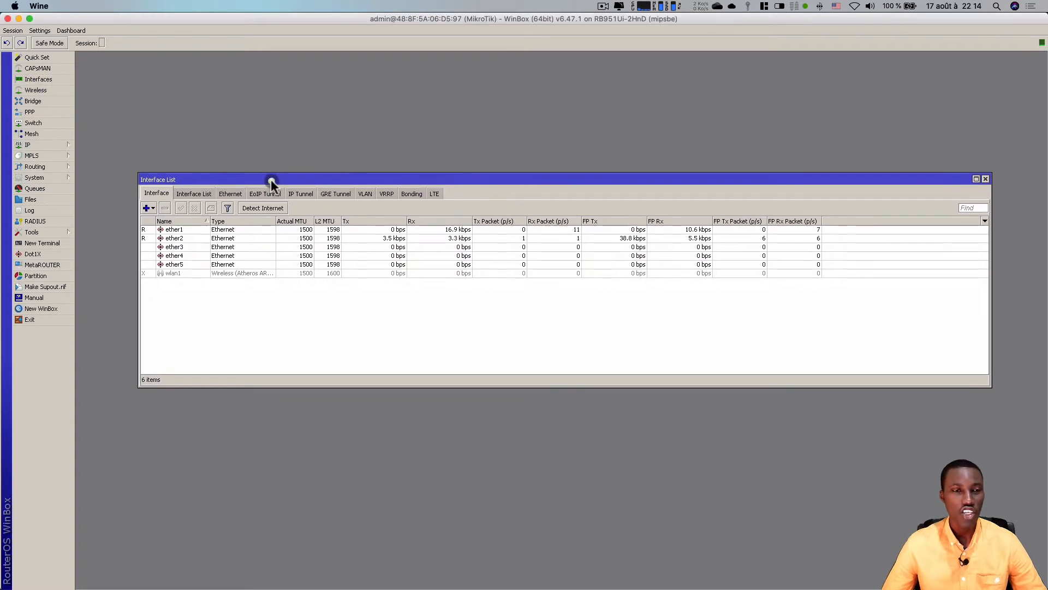
pyautogui.click(175, 271)
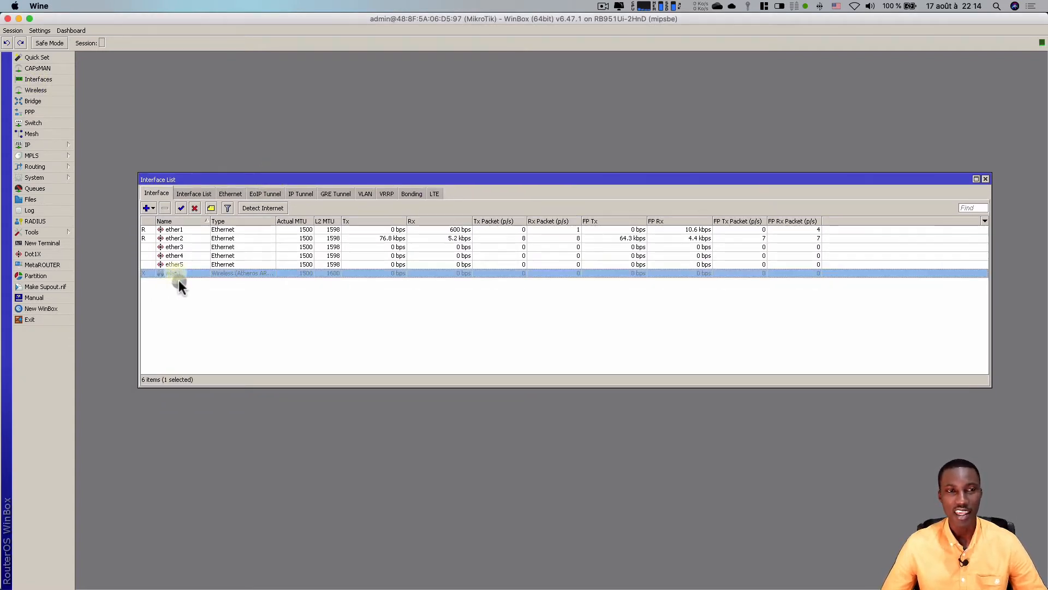
# Step: Add the comment INTERNET to the ether1 interface and clear the selection
pyautogui.click(179, 230)
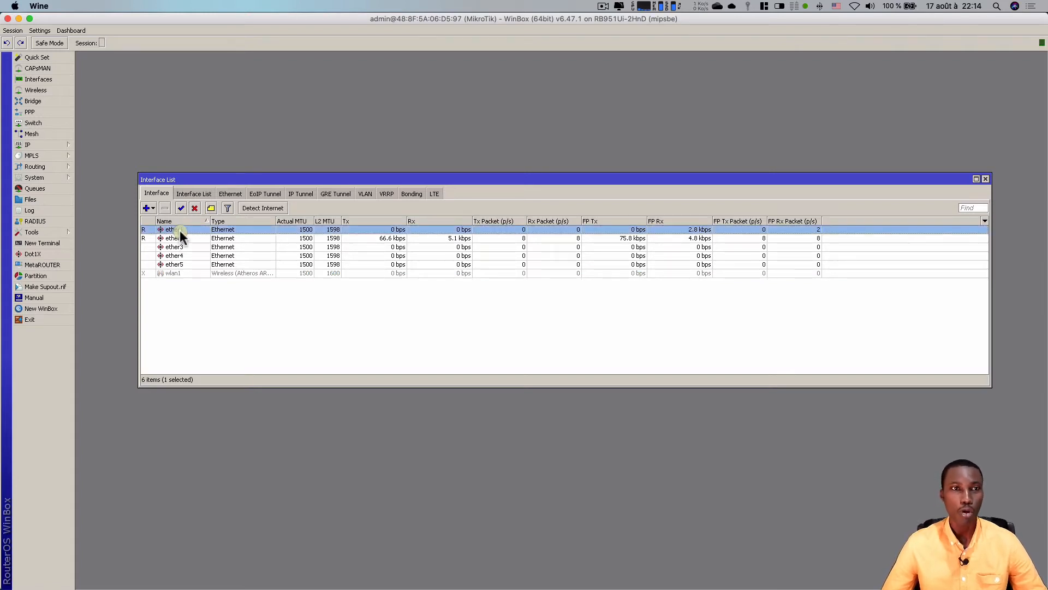
pyautogui.click(211, 207)
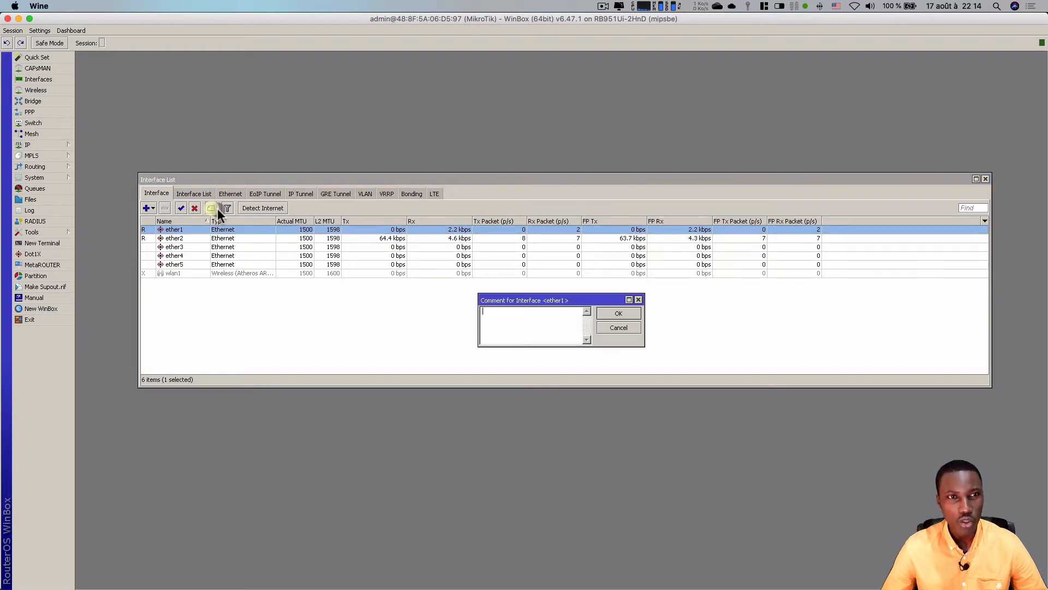
pyautogui.write('INTE')
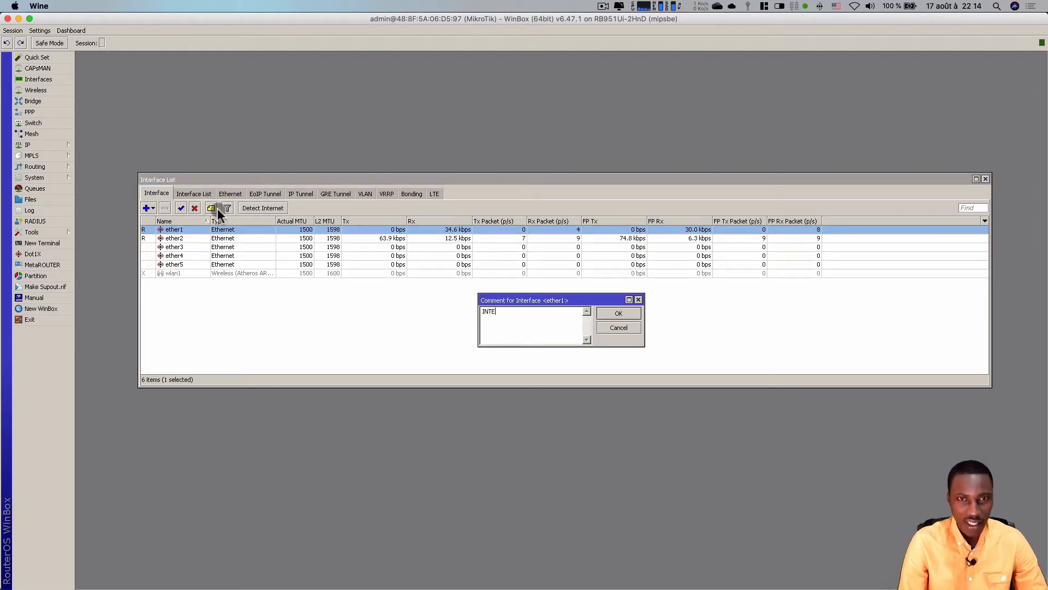
pyautogui.write('R')
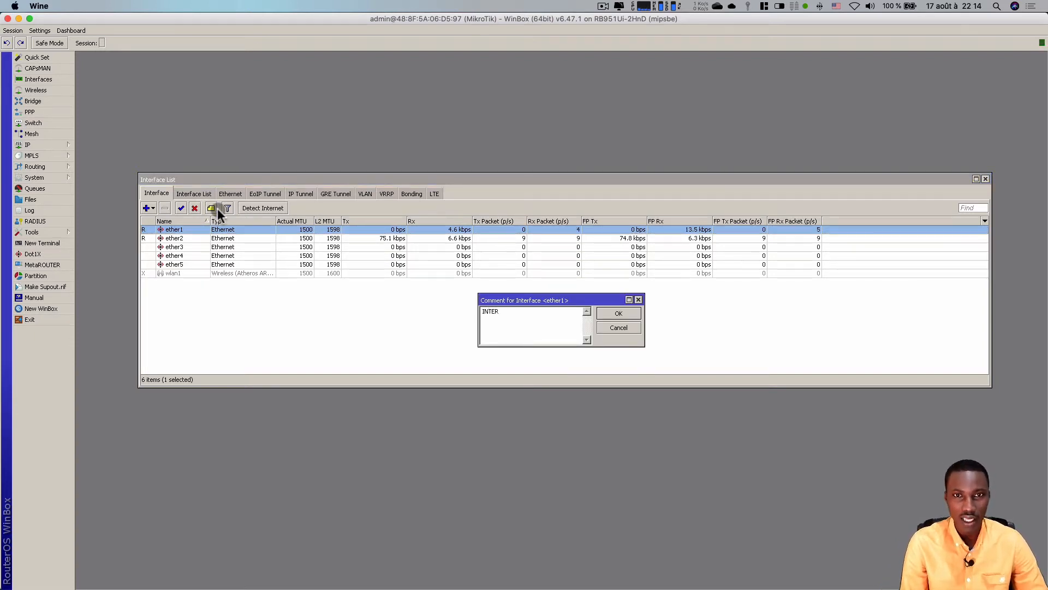
pyautogui.write('NET')
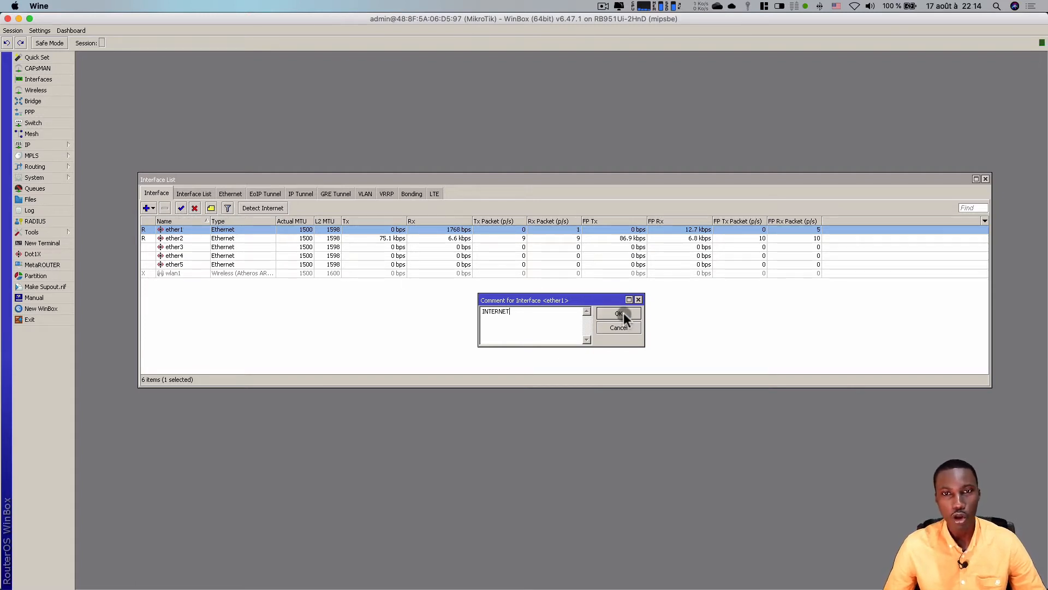
pyautogui.click(619, 313)
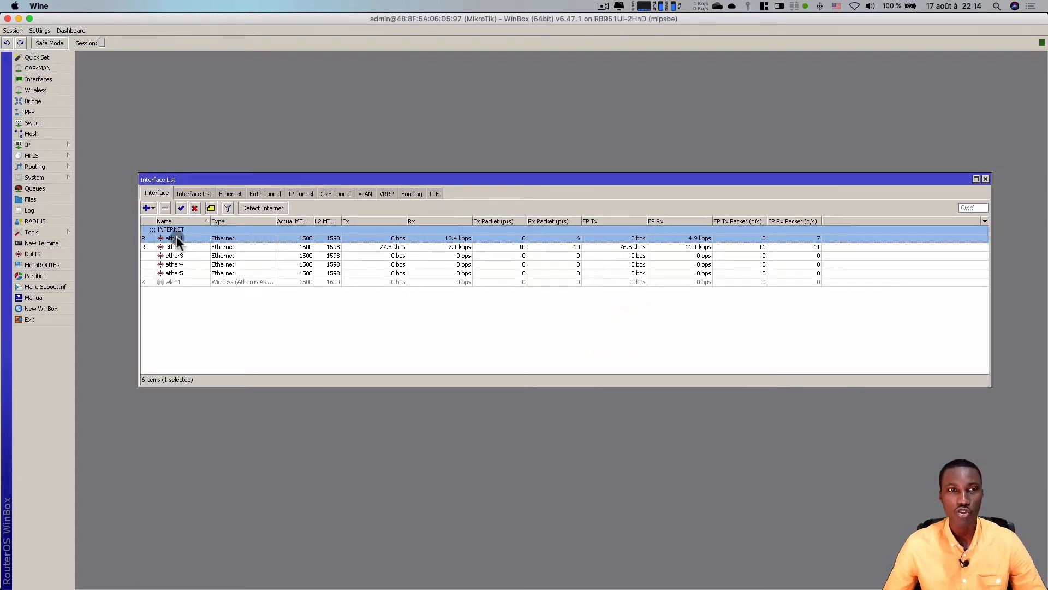
pyautogui.click(195, 314)
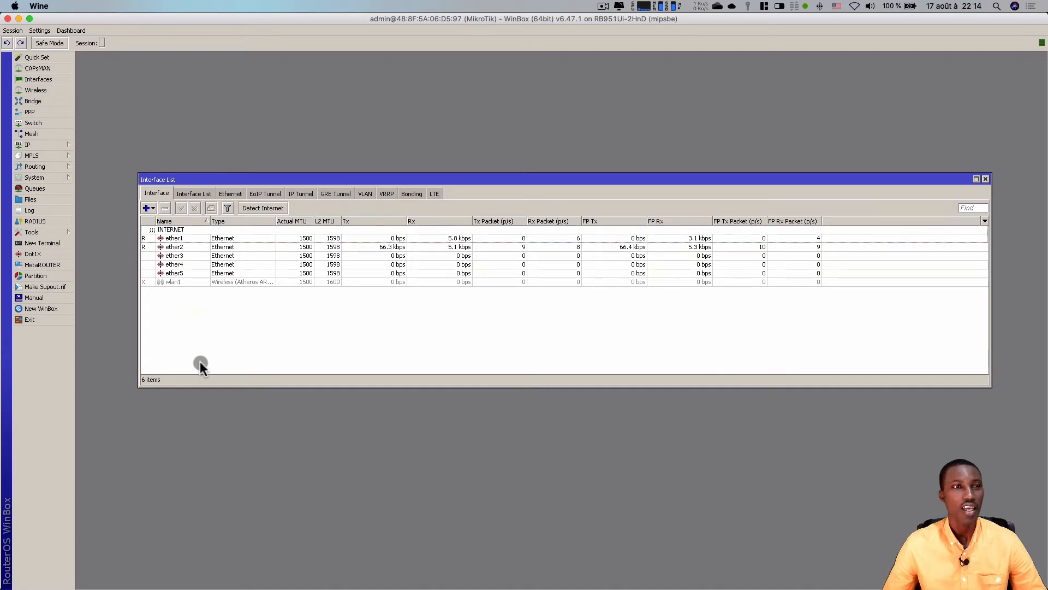
# Step: Create a DHCP client on ether1 with peer DNS and peer NTP enabled and Add Default Route set to yes
pyautogui.click(41, 145)
pyautogui.click(96, 189)
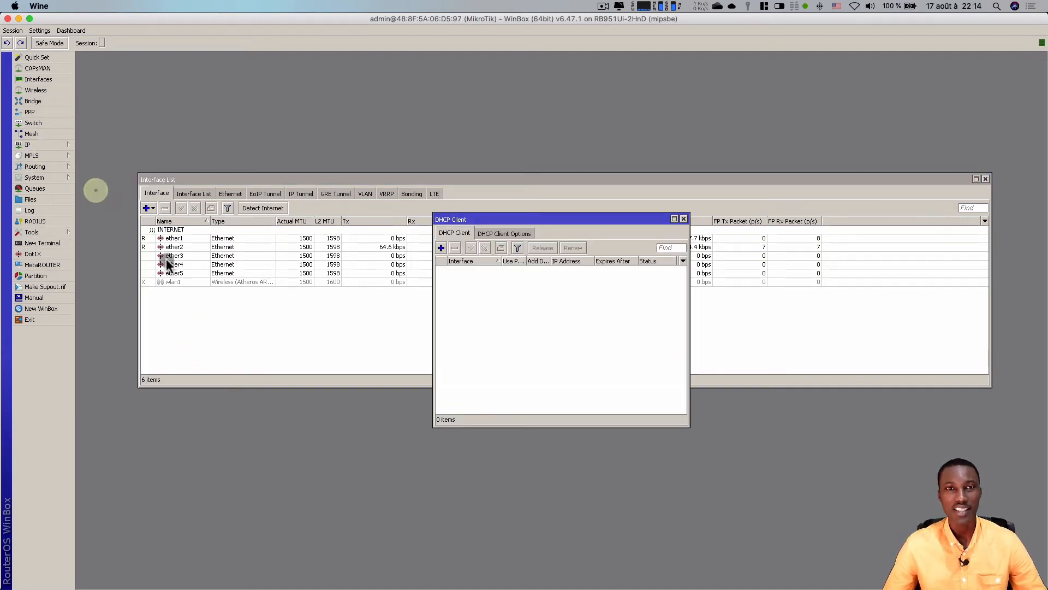
pyautogui.click(442, 248)
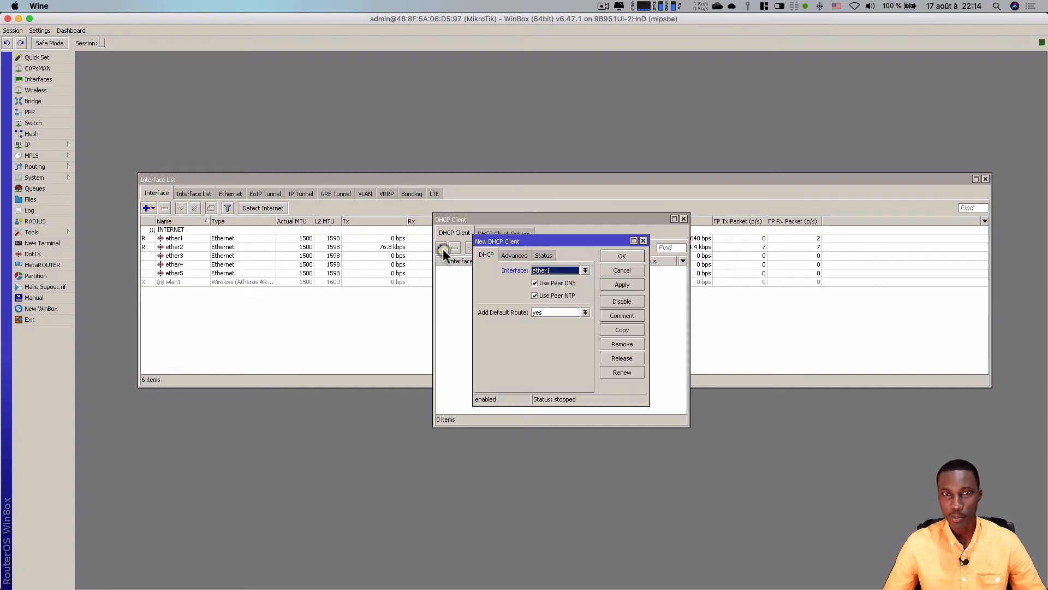
pyautogui.click(552, 270)
pyautogui.click(552, 278)
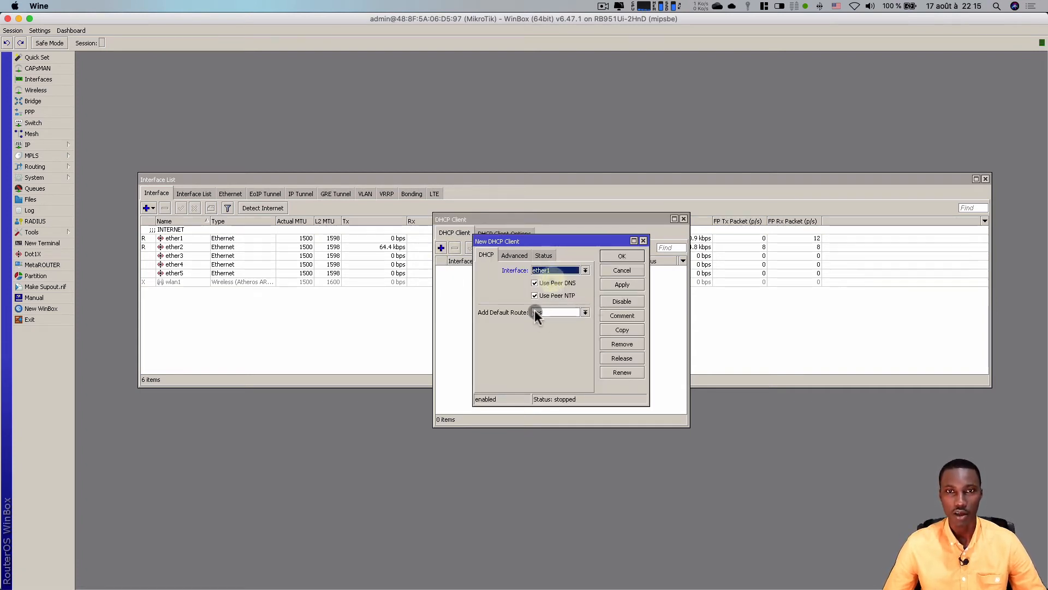
pyautogui.moveTo(474, 406); pyautogui.dragTo(355, 453)
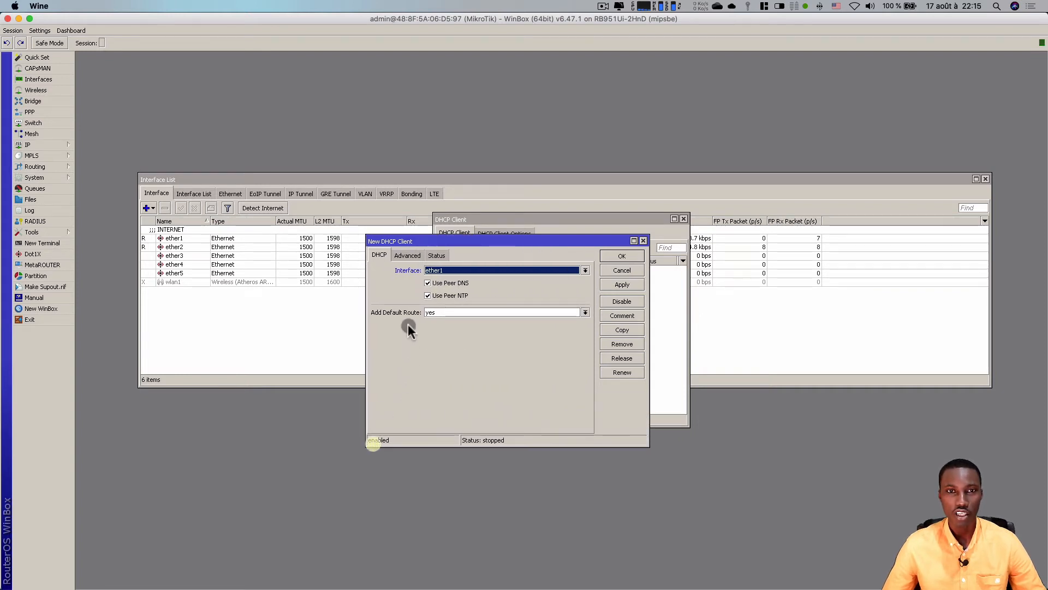
pyautogui.click(444, 312)
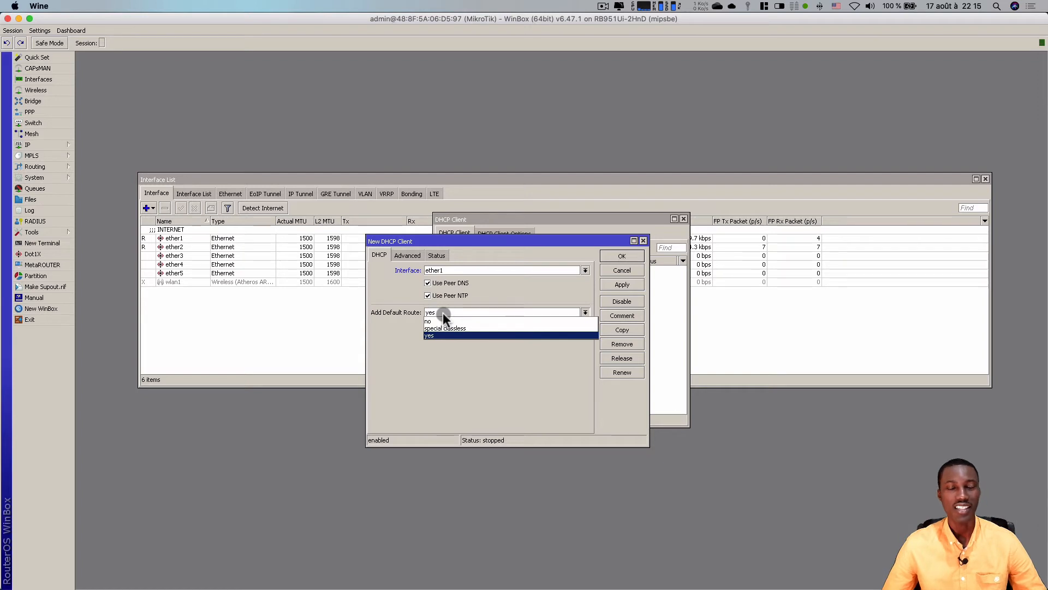
pyautogui.click(443, 335)
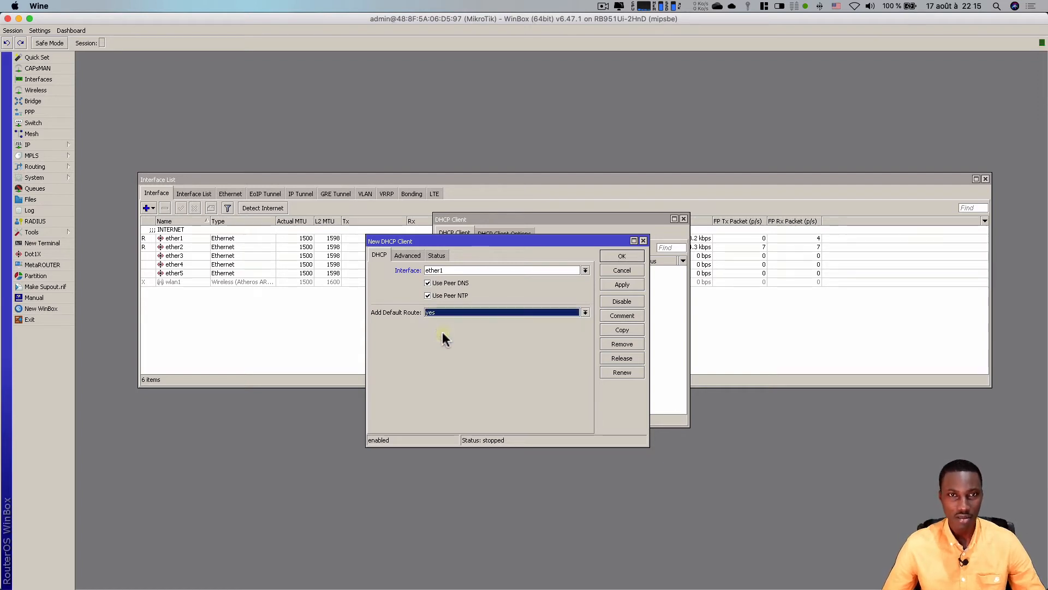
pyautogui.click(616, 285)
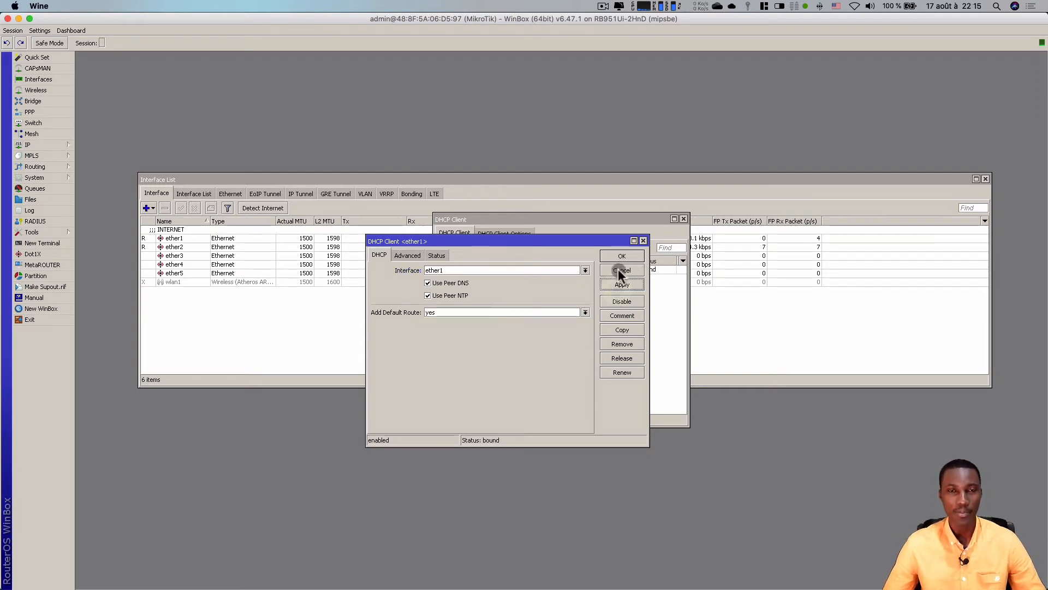
pyautogui.click(620, 256)
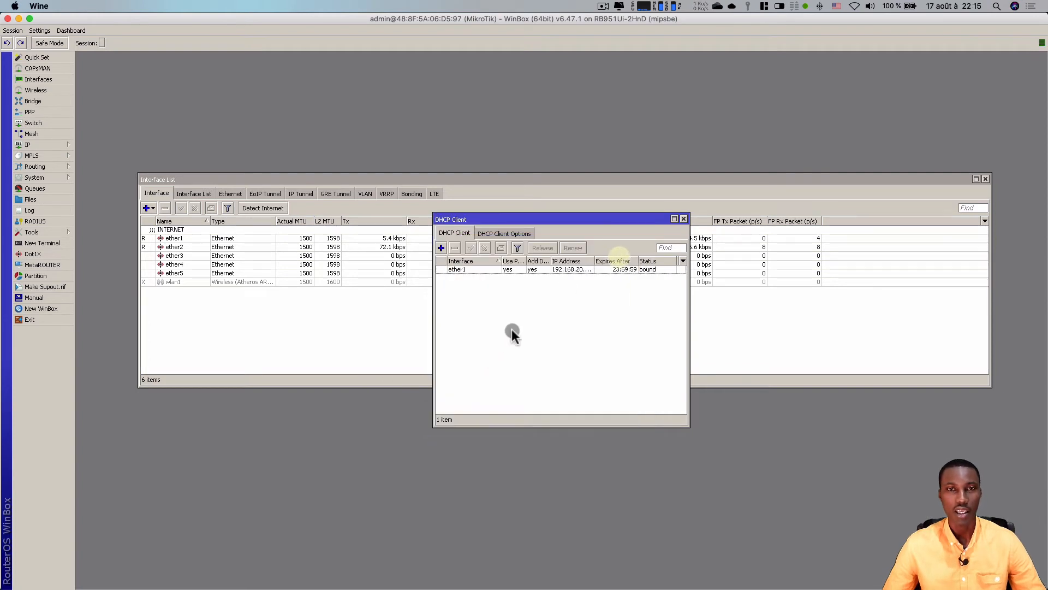
# Step: Examine the ether1 DHCP client's lease status, including its IP address and DHCP server, and close its details
pyautogui.click(588, 270)
pyautogui.doubleClick(507, 269)
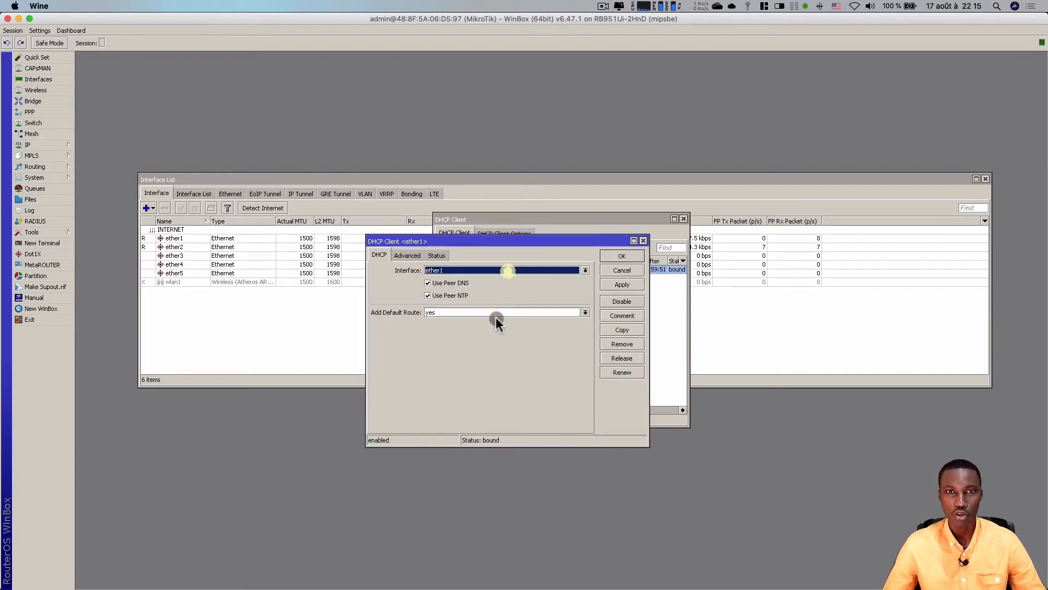
pyautogui.click(437, 255)
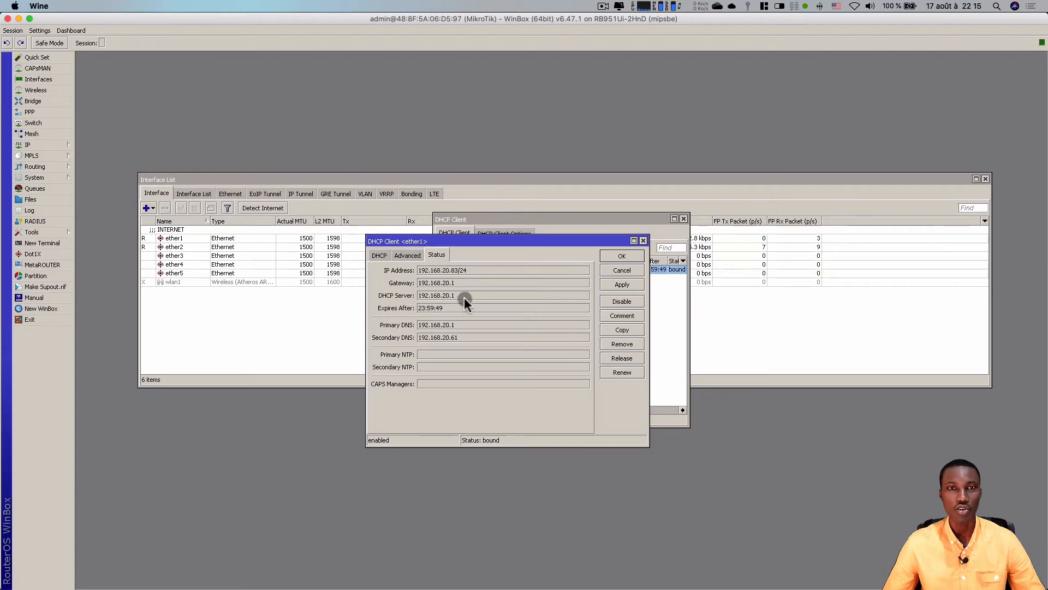
pyautogui.moveTo(458, 296); pyautogui.dragTo(404, 296)
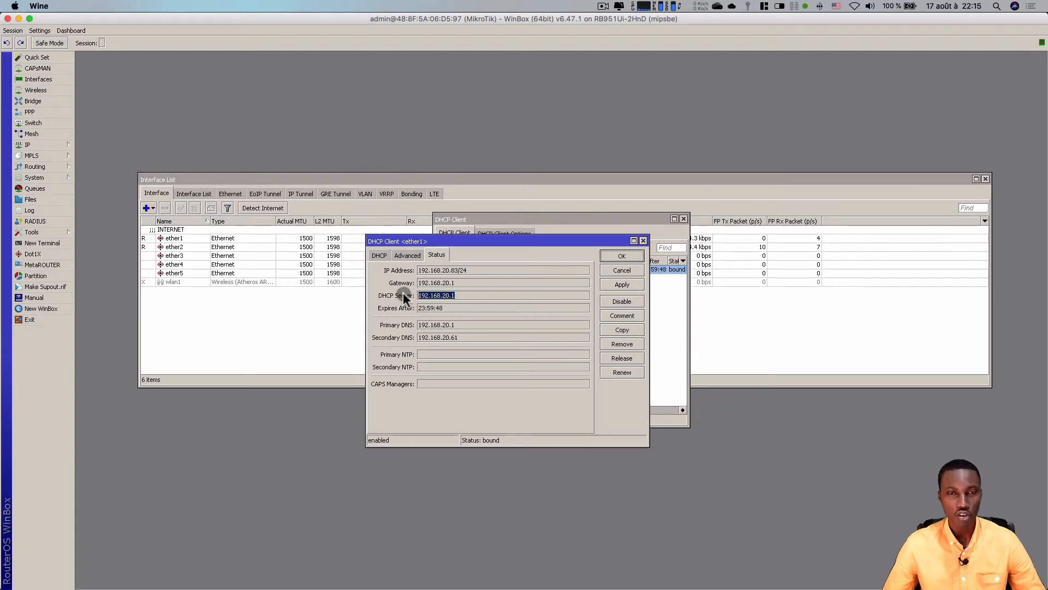
pyautogui.click(454, 297)
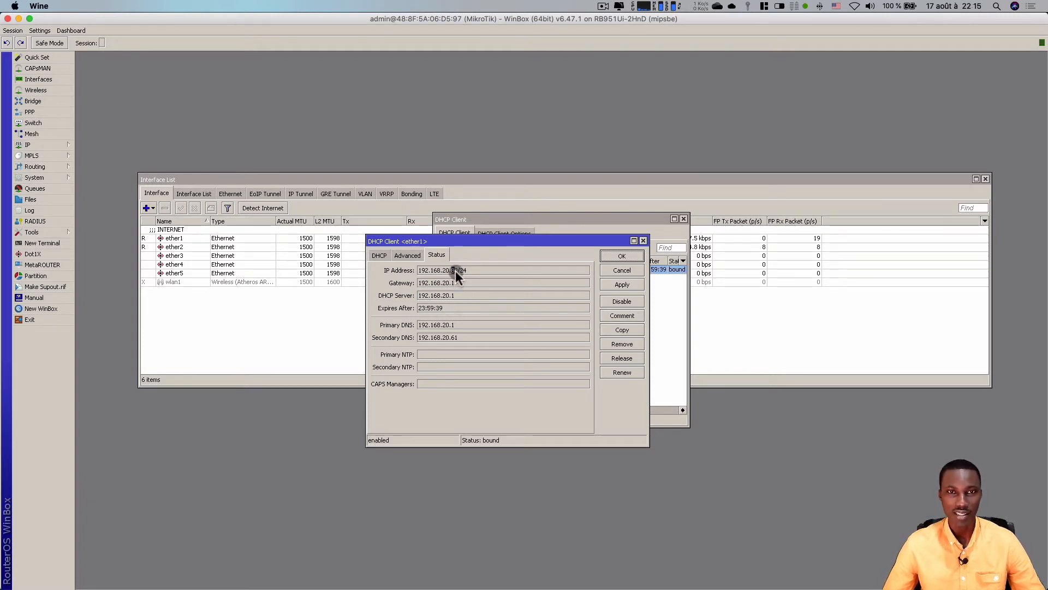
pyautogui.doubleClick(458, 270)
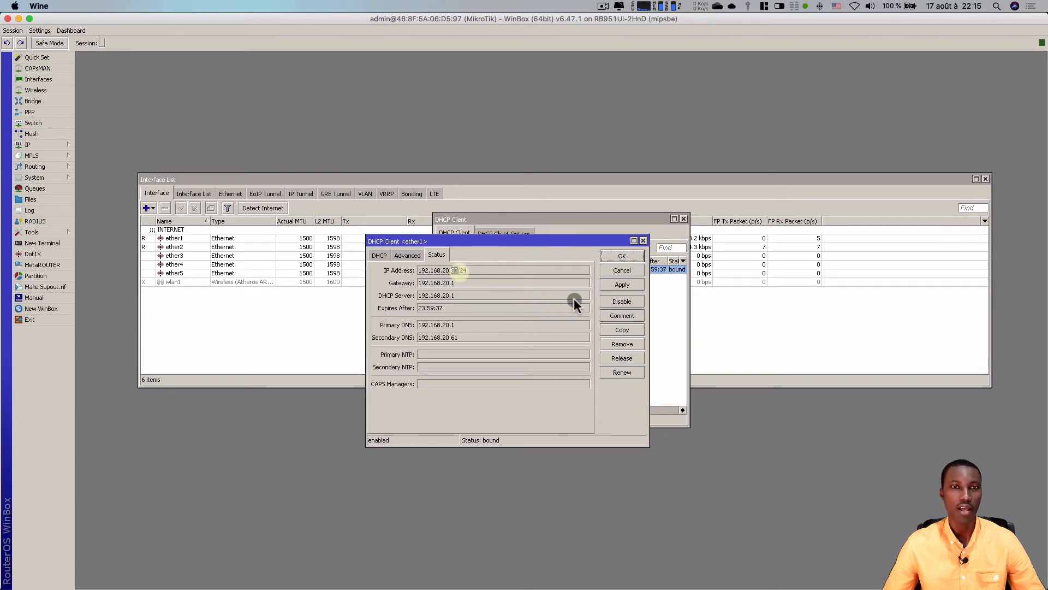
pyautogui.click(626, 269)
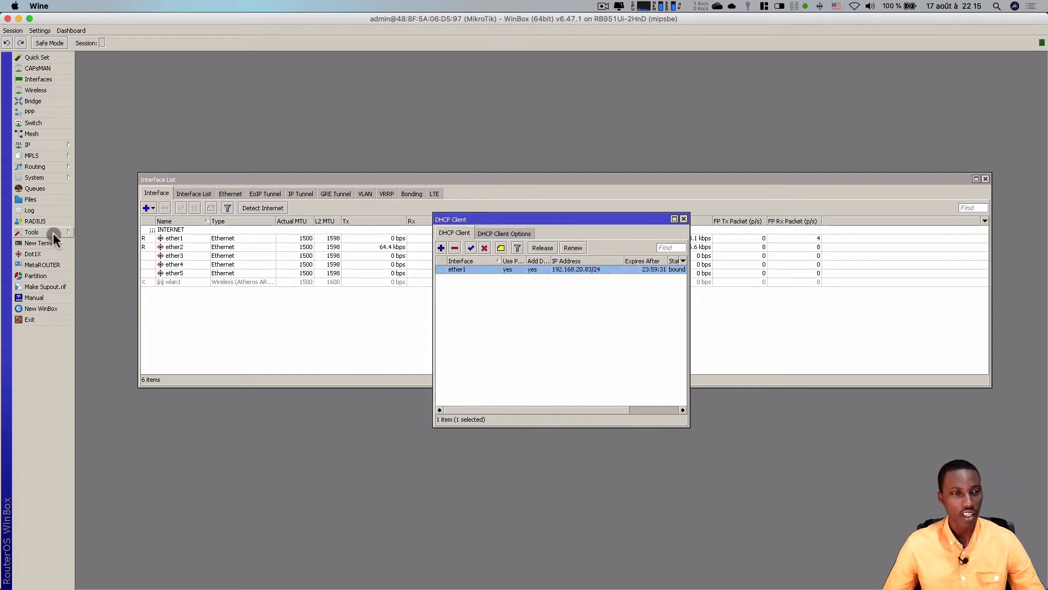
# Step: Ping 8.8.8.8 from the router to test internet access, and close the Ping tool
pyautogui.click(53, 233)
pyautogui.click(93, 331)
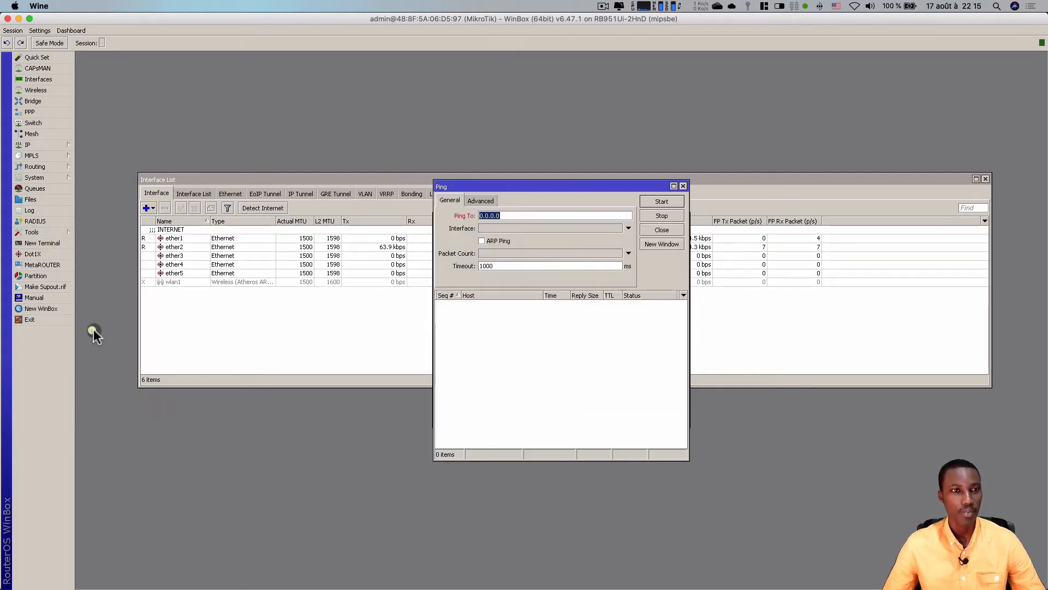
pyautogui.write('8.8')
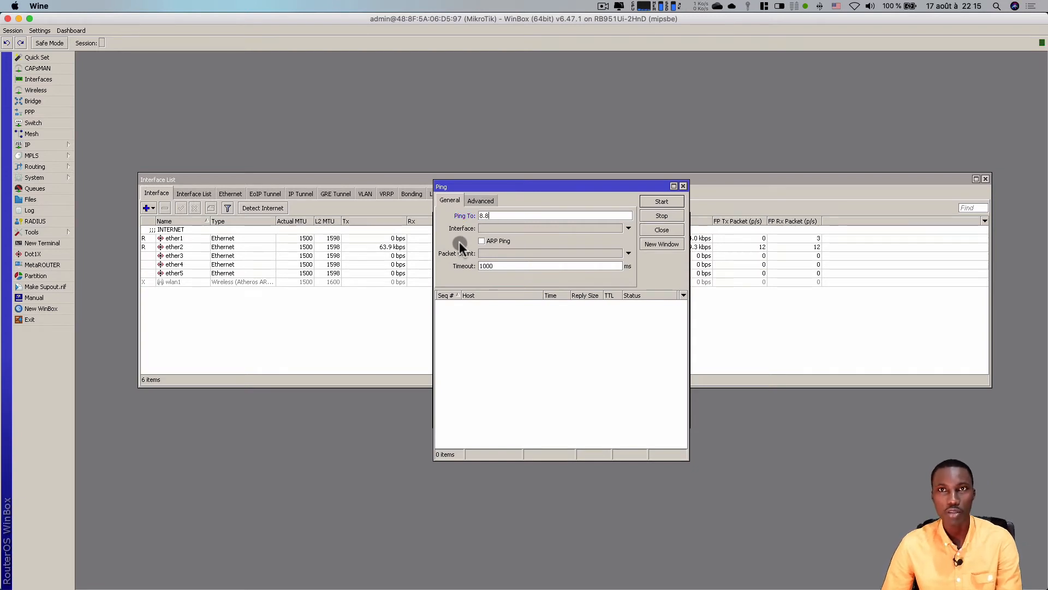
pyautogui.write('.8.8')
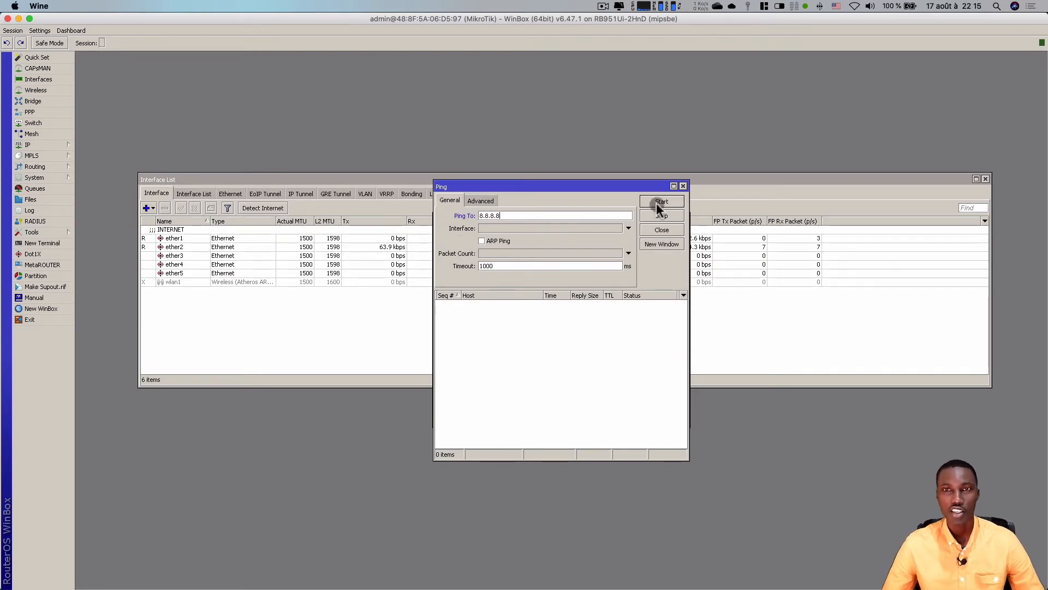
pyautogui.click(660, 202)
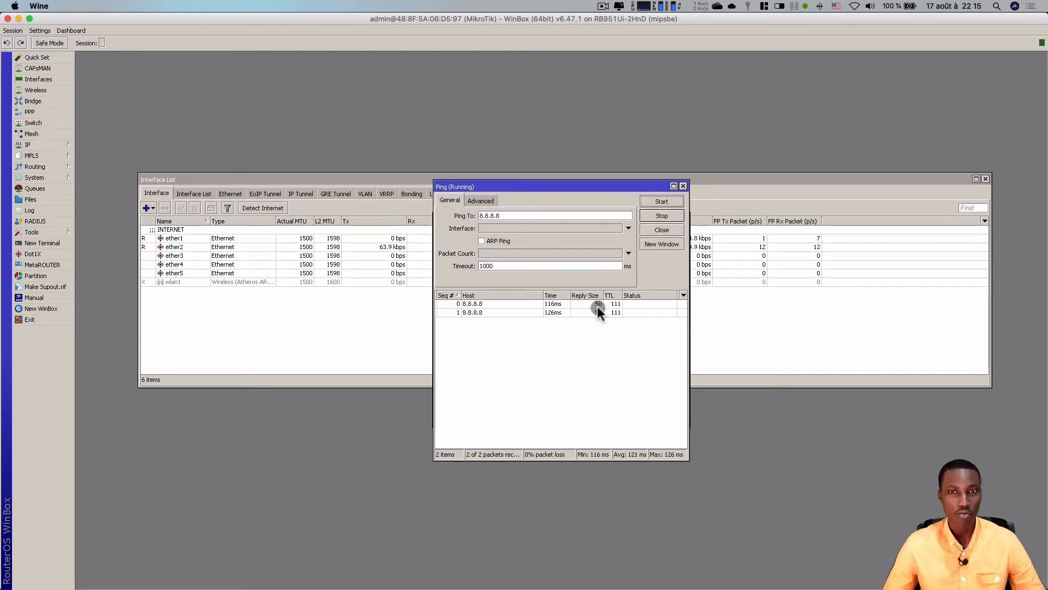
pyautogui.click(684, 187)
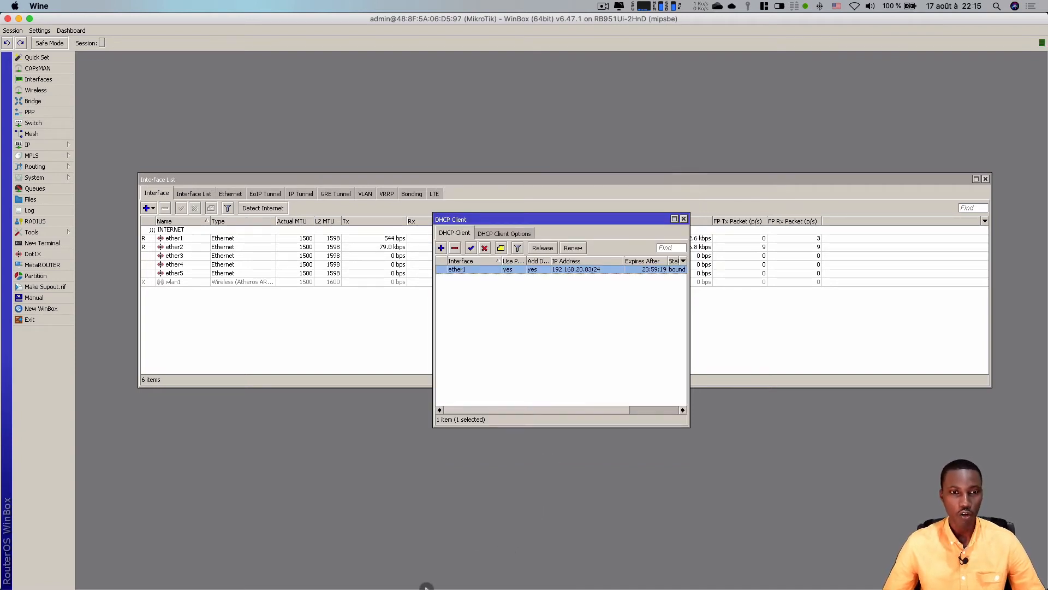
# Step: Switch to PowerPoint, go to slide 3 to review the checklist's local network item, and minimize the presentation
pyautogui.click(622, 571)
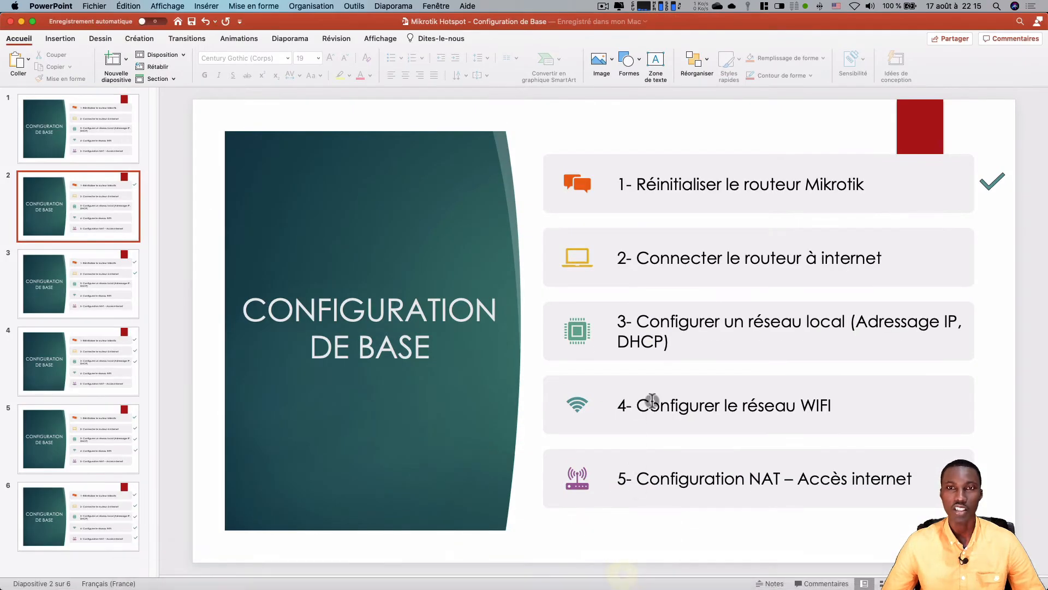
pyautogui.press('Down')
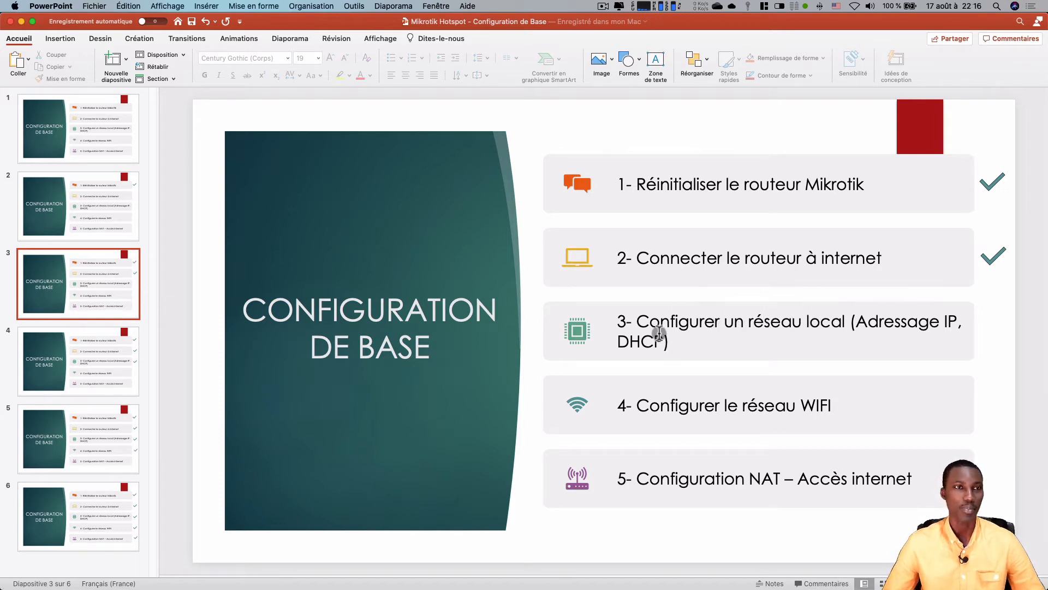
pyautogui.click(21, 22)
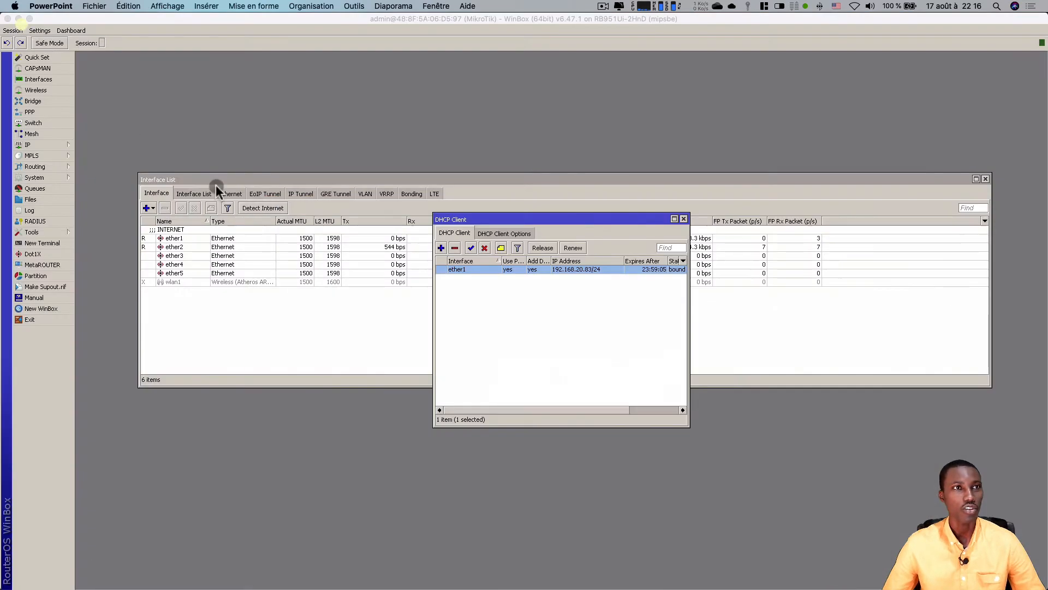
# Step: Return to WinBox, close the DHCP client list and select the wlan1 interface for inspection
pyautogui.click(559, 327)
pyautogui.click(683, 218)
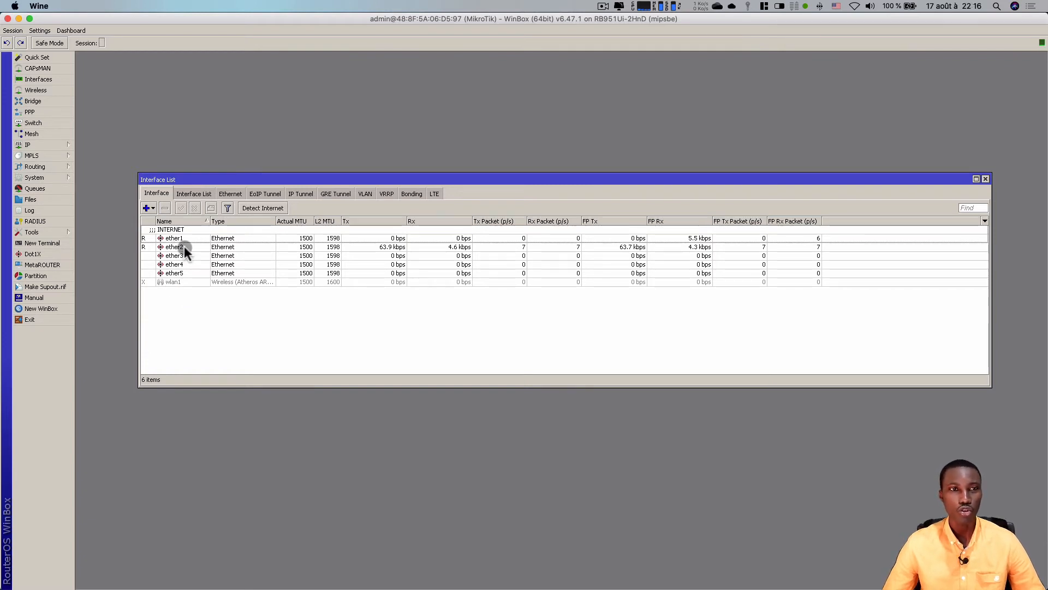
pyautogui.click(178, 283)
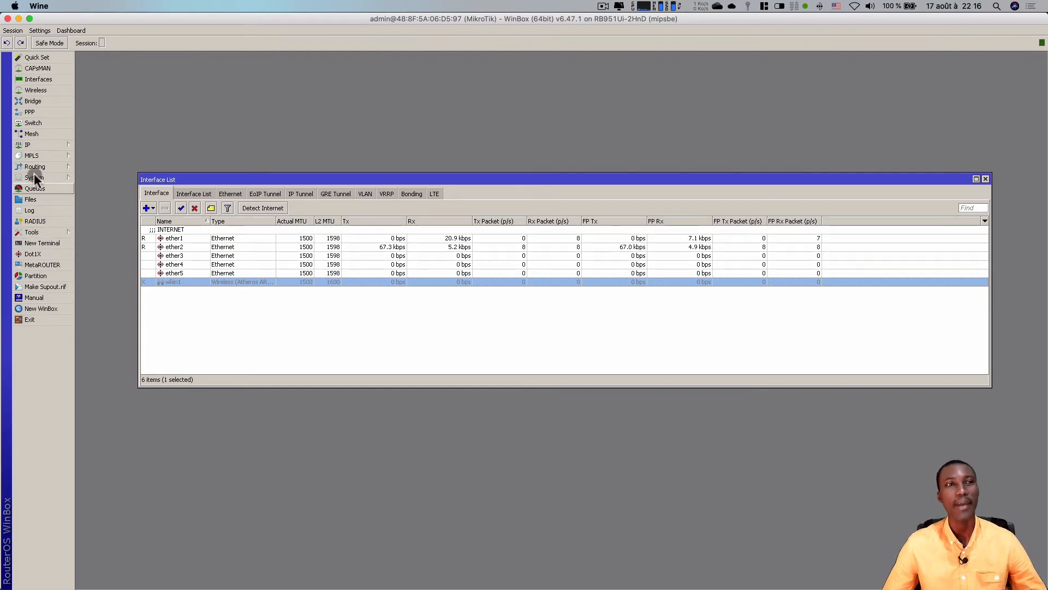
# Step: Create a new bridge interface named LAN
pyautogui.click(31, 104)
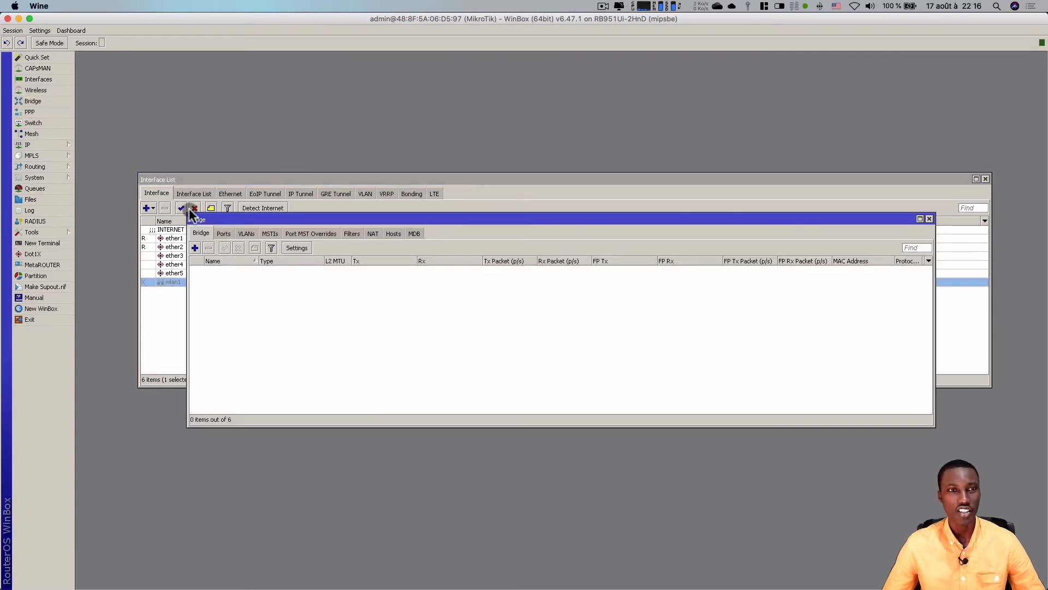
pyautogui.moveTo(187, 210); pyautogui.dragTo(138, 166)
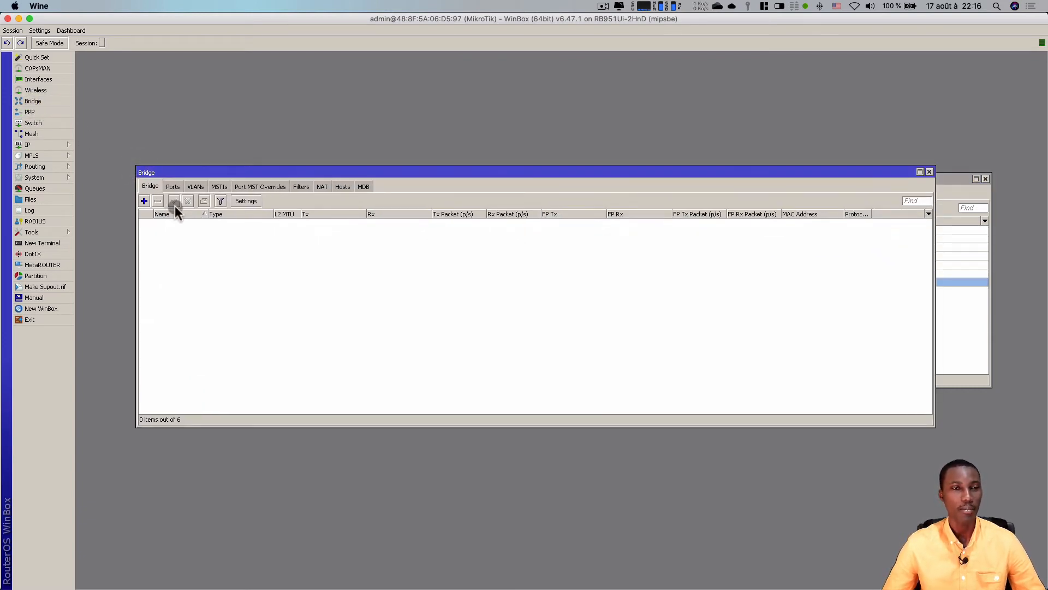
pyautogui.click(144, 201)
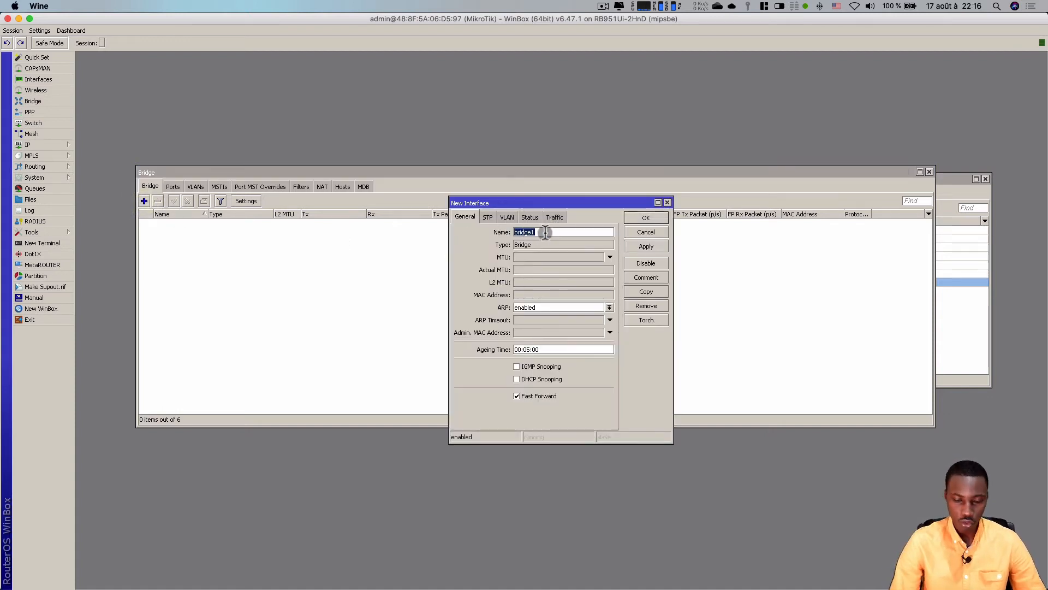
pyautogui.press('BackSpace')
pyautogui.write('L')
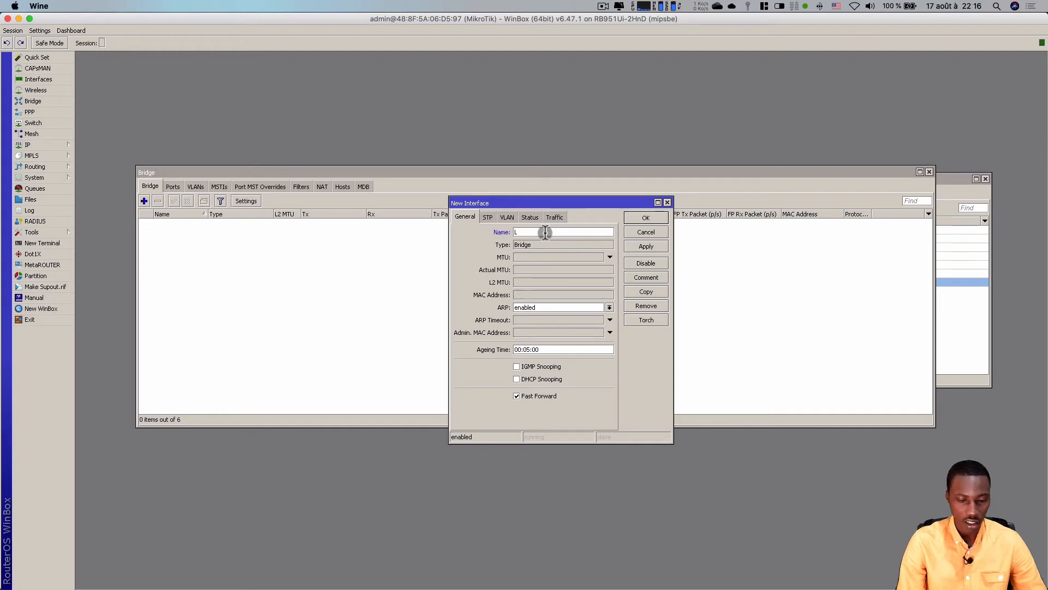
pyautogui.write('AN')
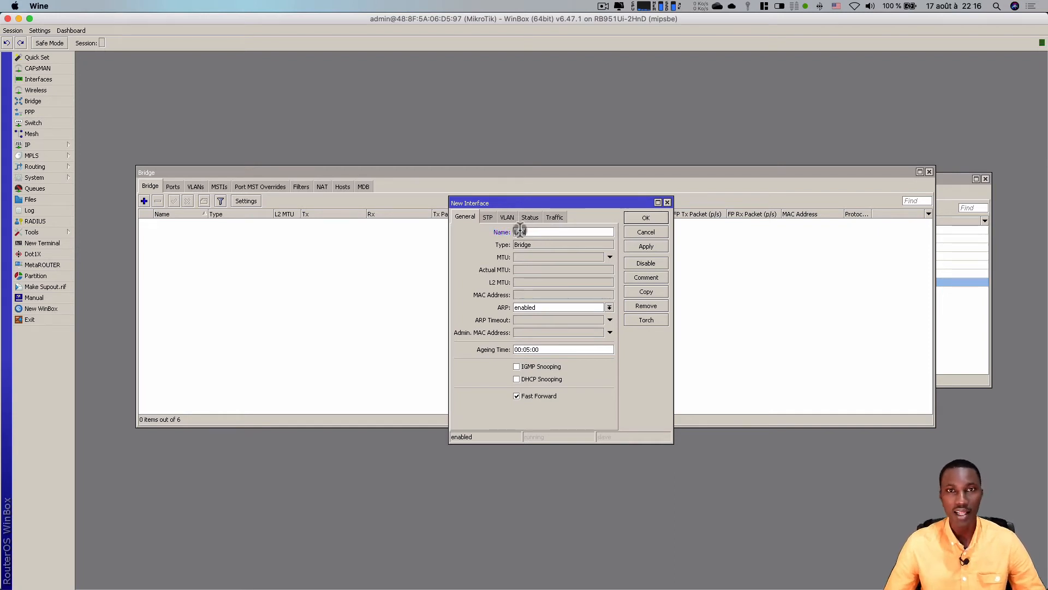
pyautogui.click(645, 218)
# Step: Add ether2 as a port of the LAN bridge
pyautogui.click(174, 186)
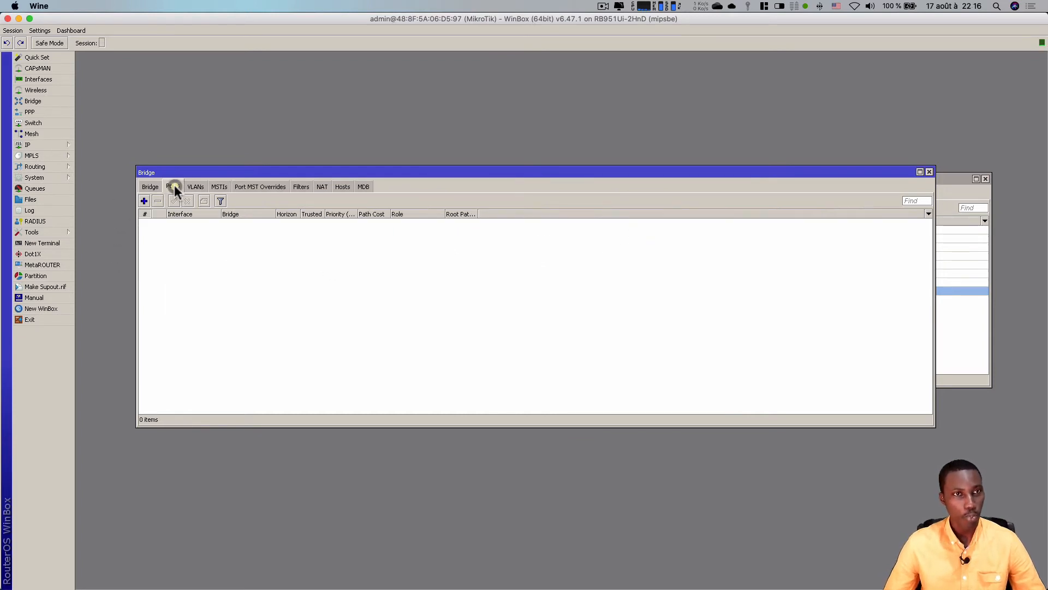
pyautogui.click(144, 202)
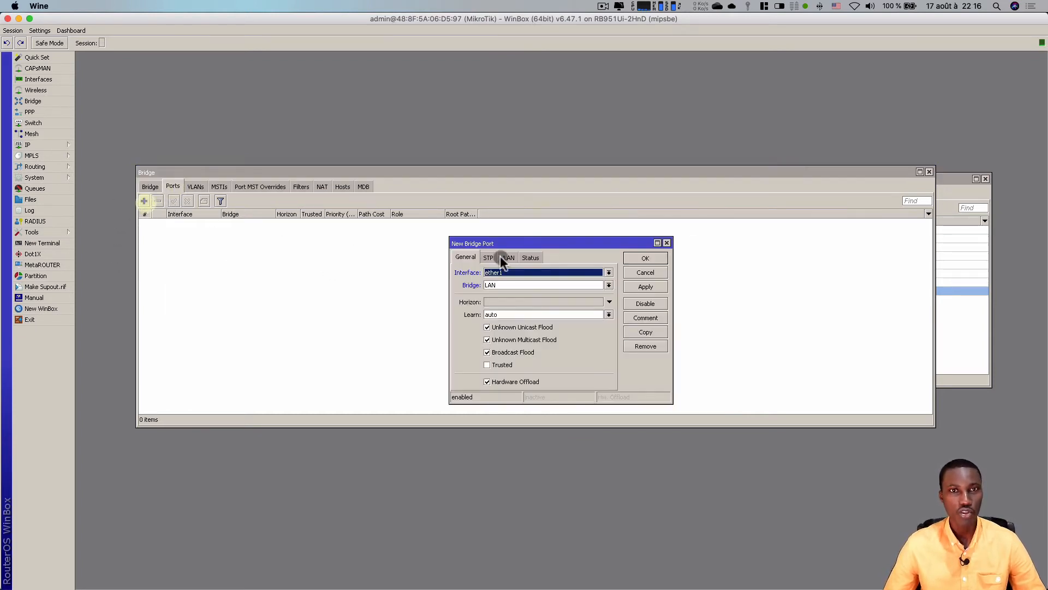
pyautogui.click(556, 272)
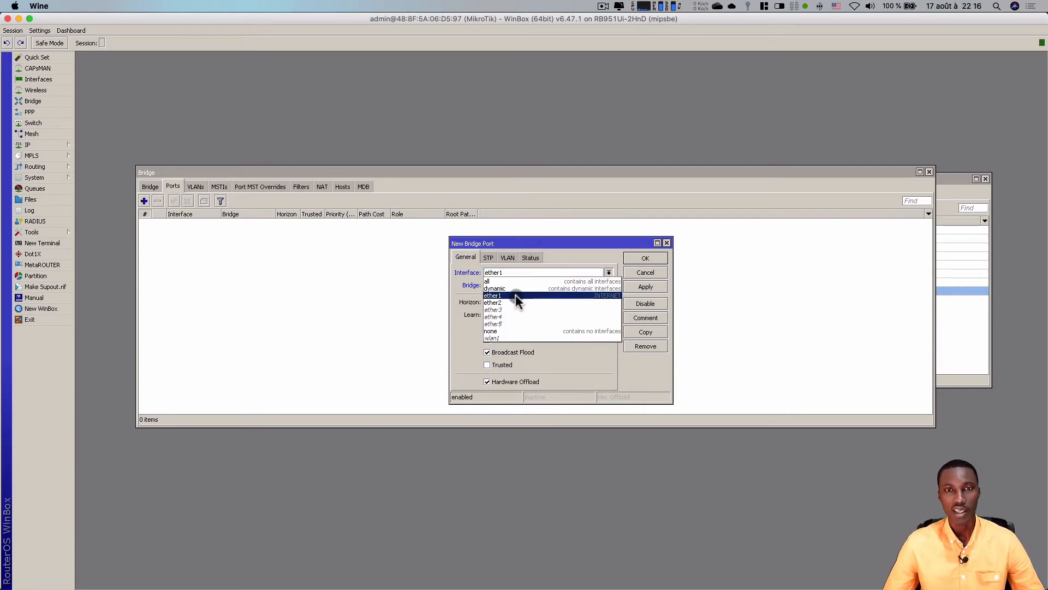
pyautogui.click(501, 302)
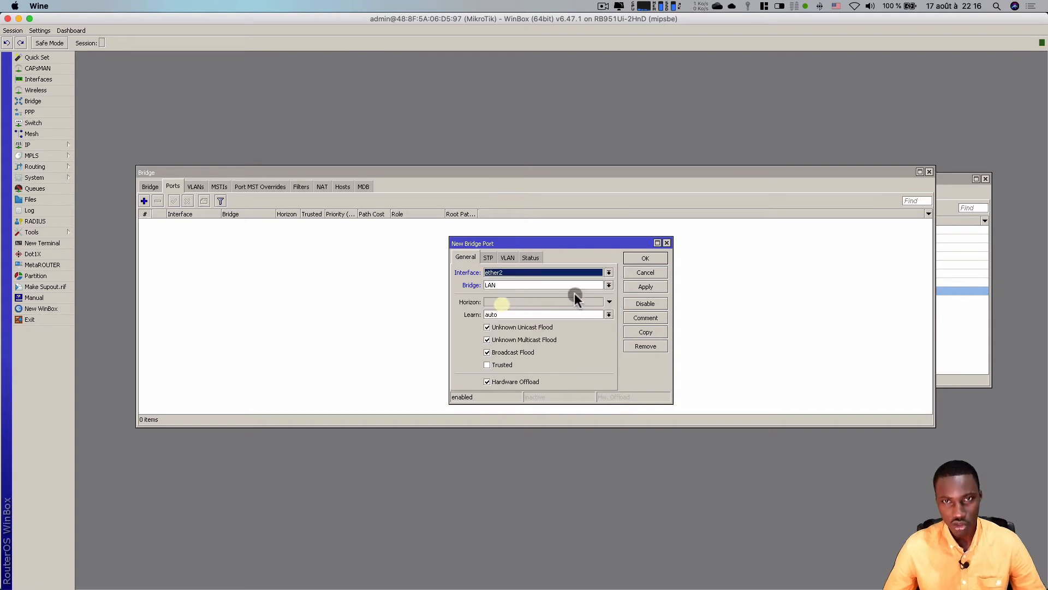
pyautogui.click(644, 287)
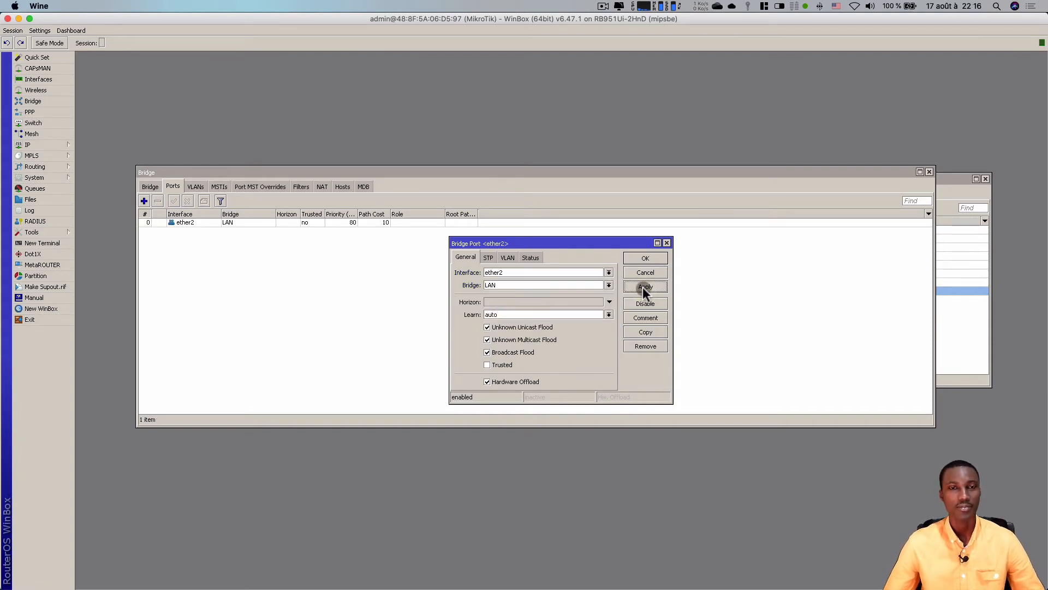
pyautogui.click(644, 258)
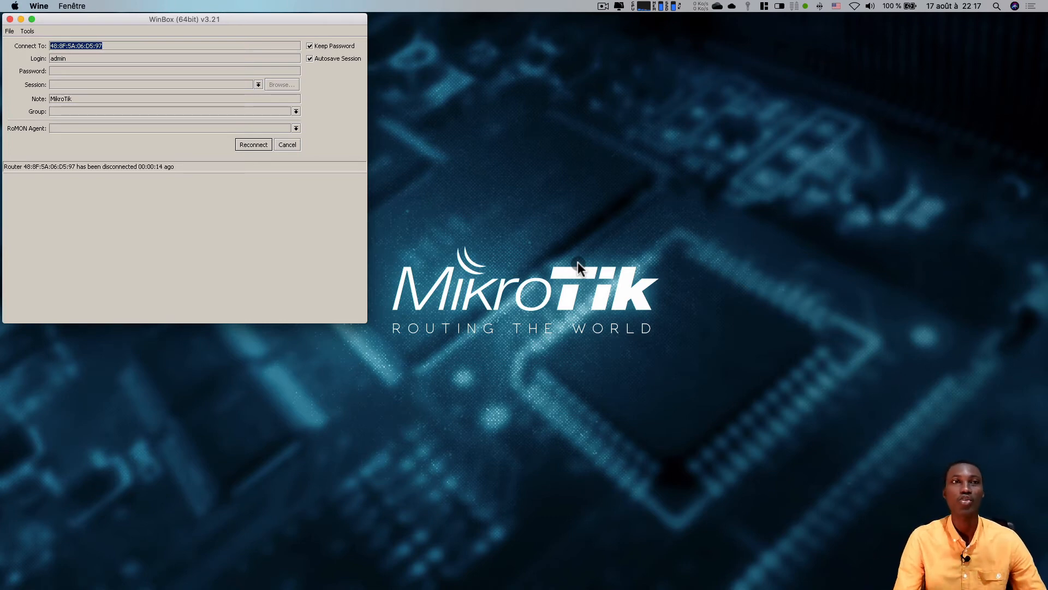
# Step: Reconnect to the router and maximize the session window
pyautogui.click(252, 144)
pyautogui.click(290, 79)
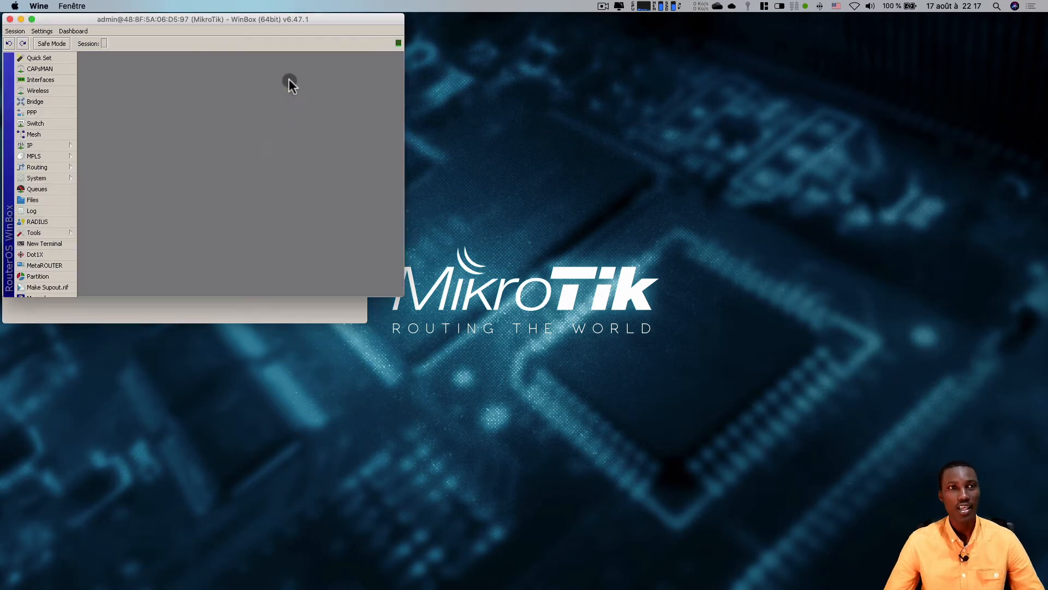
pyautogui.doubleClick(296, 19)
# Step: Reopen the bridge port list and add ether3 as a port of the LAN bridge
pyautogui.click(42, 103)
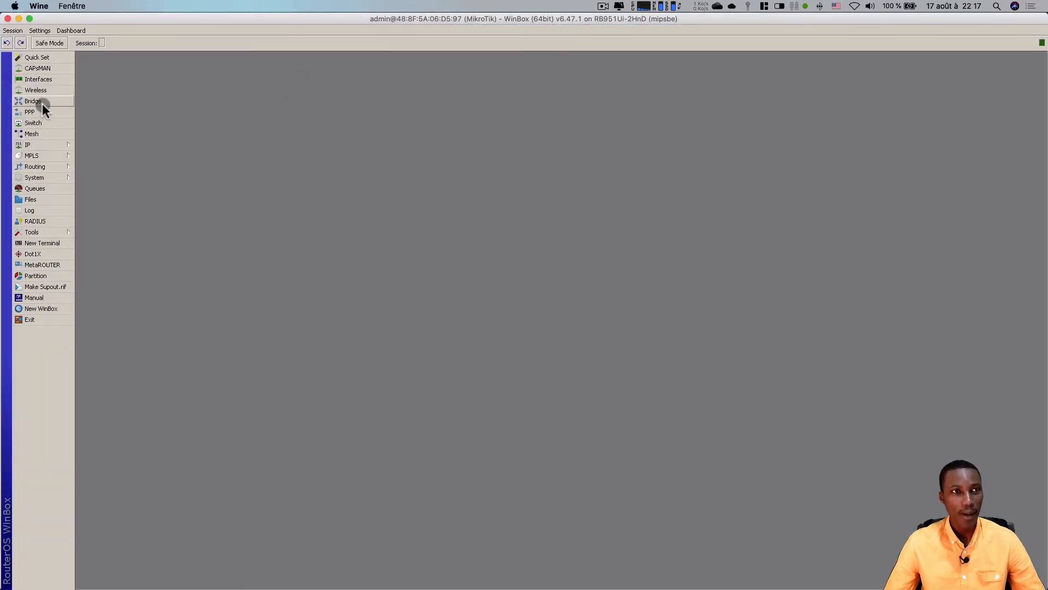
pyautogui.click(221, 234)
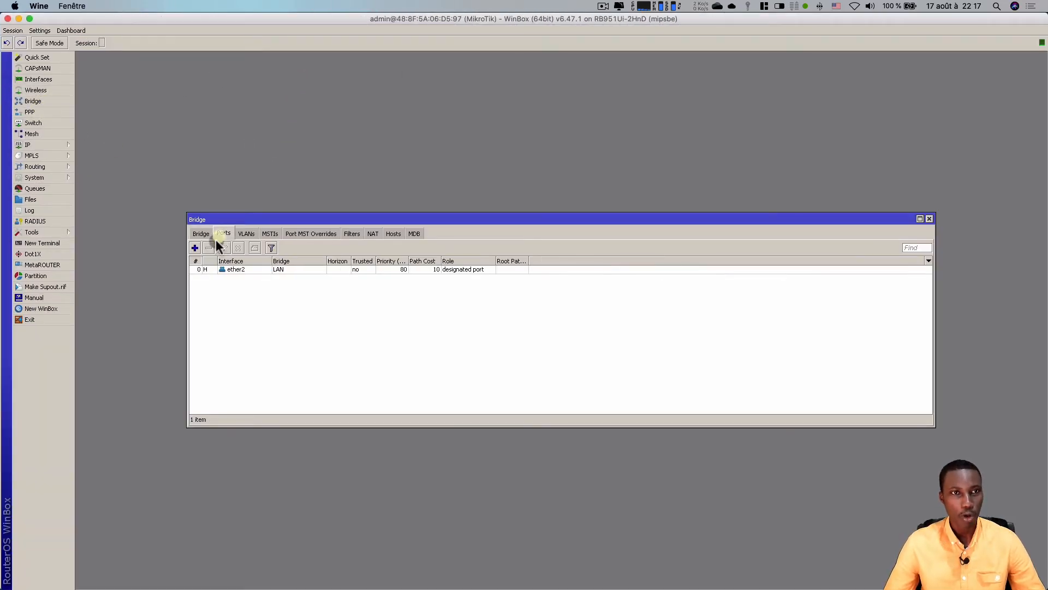
pyautogui.click(195, 248)
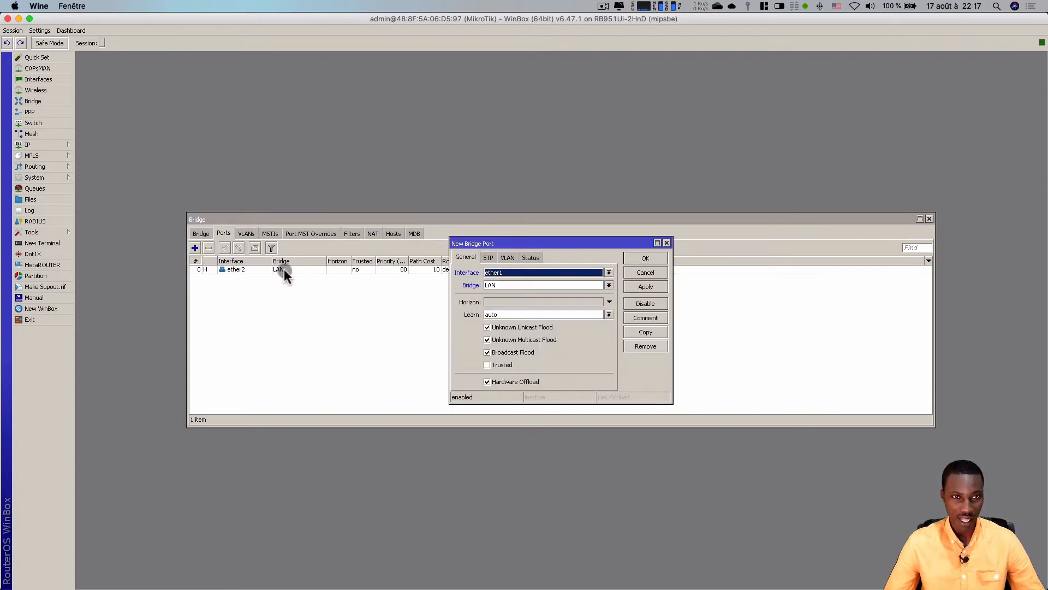
pyautogui.click(539, 273)
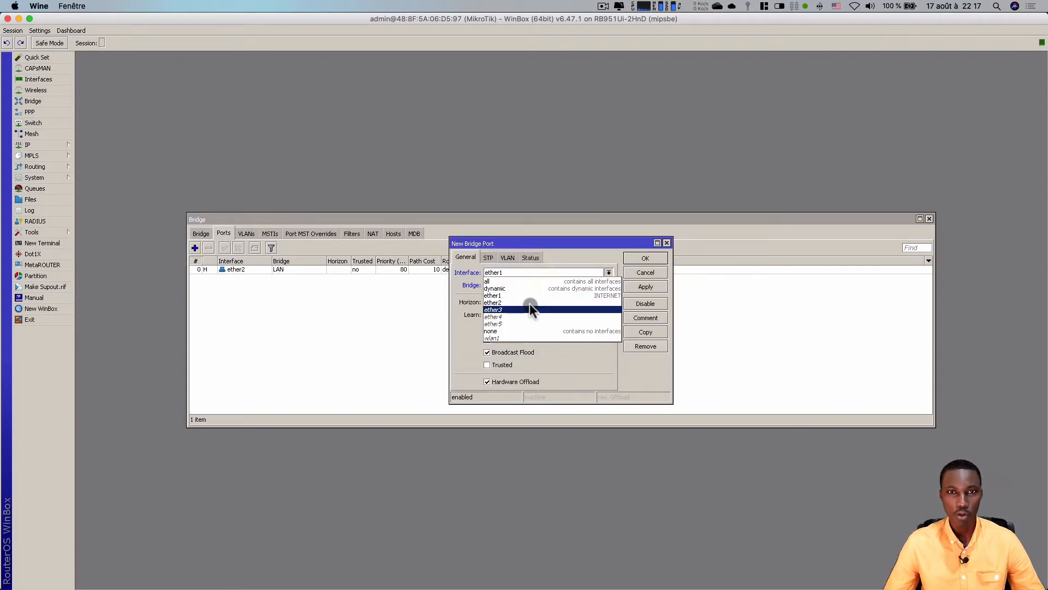
pyautogui.click(531, 303)
pyautogui.click(657, 286)
pyautogui.click(645, 258)
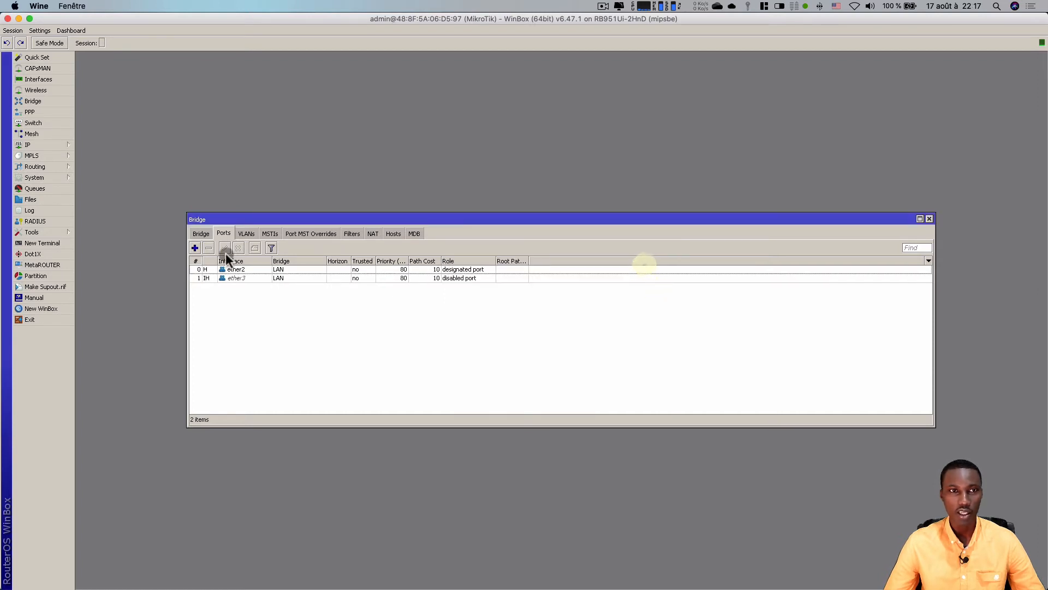
# Step: Add ether4 as a port of the LAN bridge
pyautogui.click(195, 248)
pyautogui.click(521, 270)
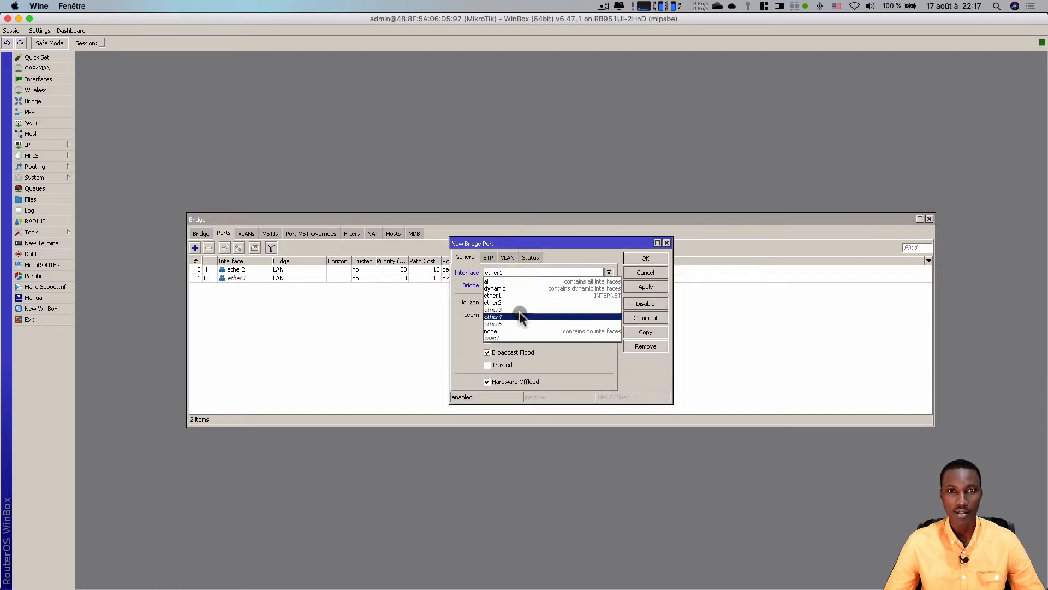
pyautogui.click(521, 312)
pyautogui.click(642, 286)
pyautogui.click(641, 258)
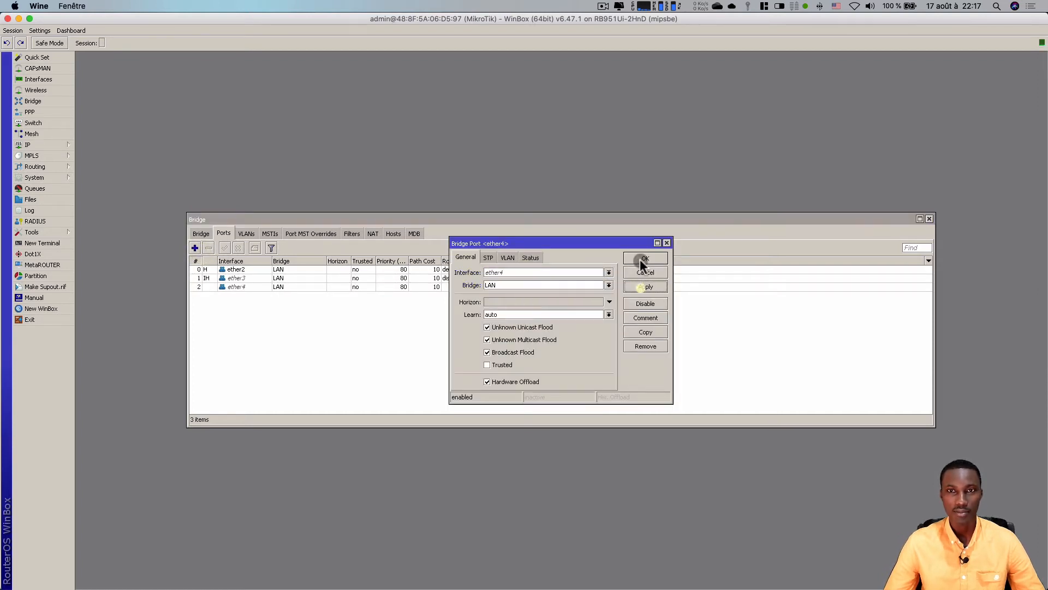
# Step: Add ether5 as a port of the LAN bridge
pyautogui.click(194, 247)
pyautogui.click(507, 273)
pyautogui.click(510, 324)
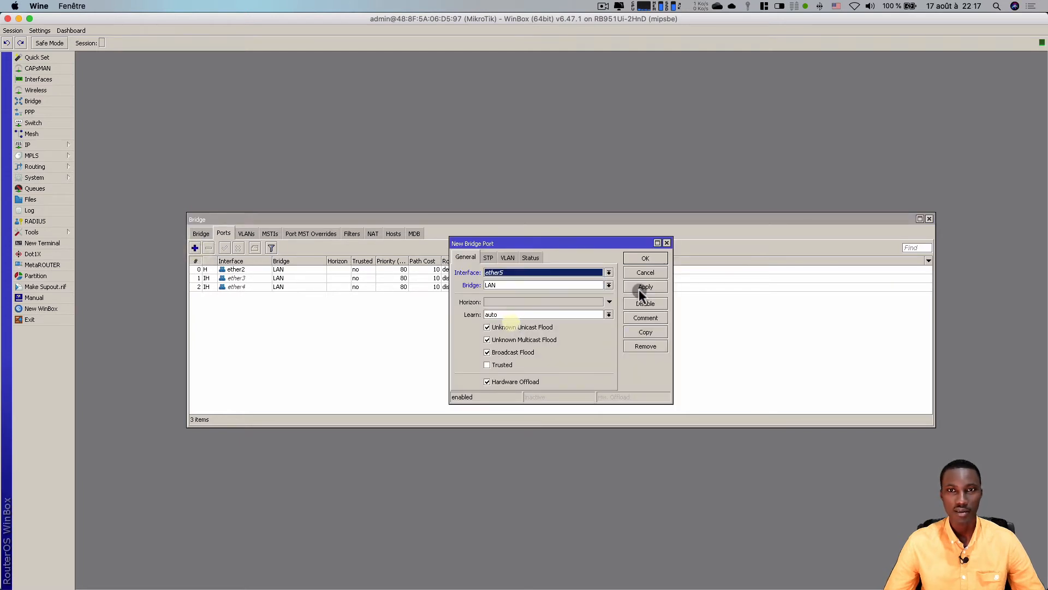
pyautogui.click(641, 287)
pyautogui.click(645, 258)
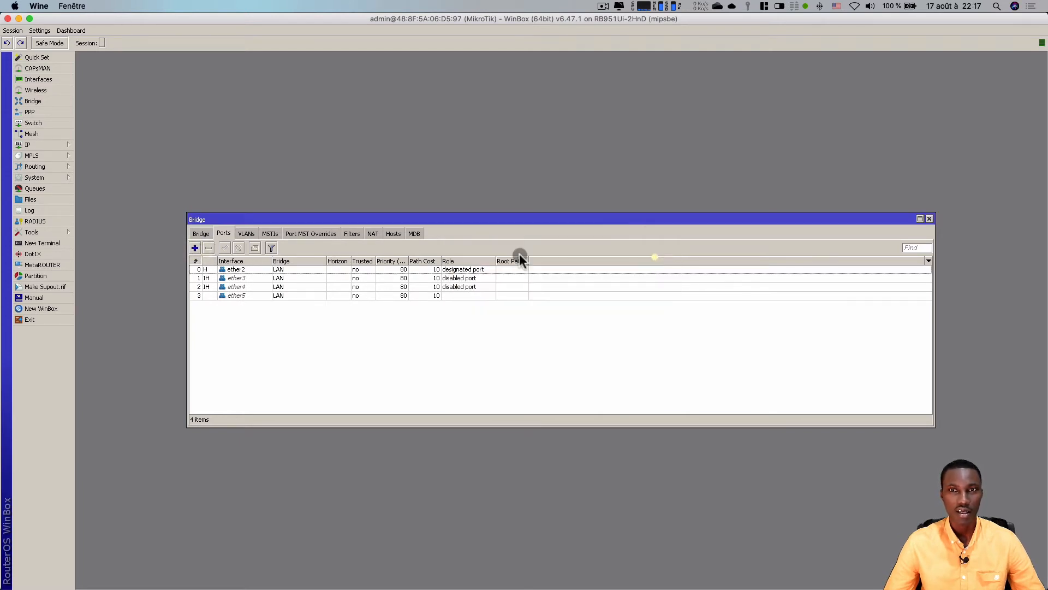
# Step: Add the wireless interface wlan1 as a port of the LAN bridge and close the bridge window
pyautogui.click(196, 247)
pyautogui.click(556, 273)
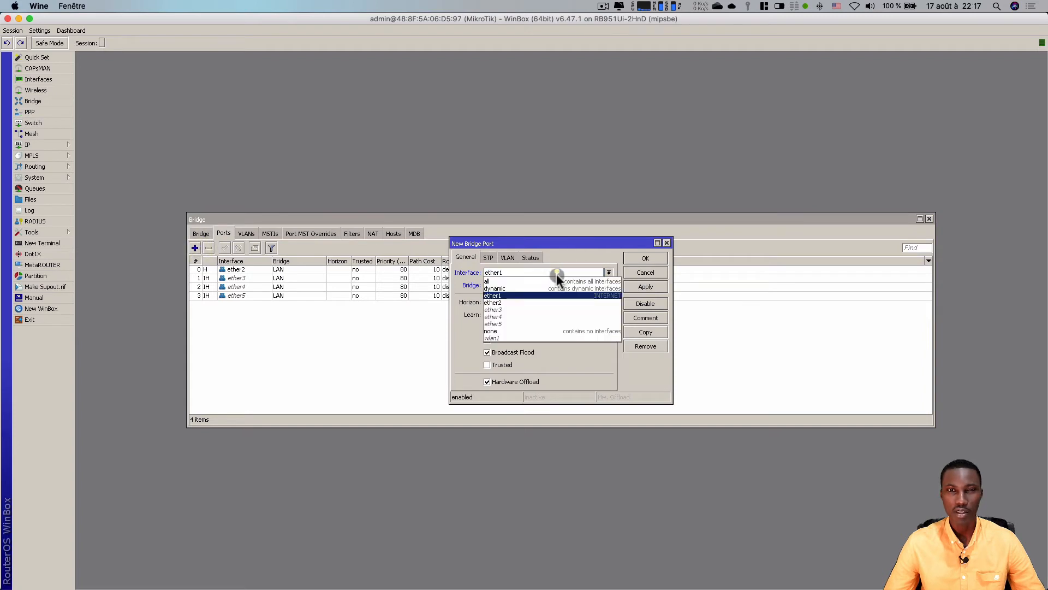
pyautogui.click(532, 337)
pyautogui.click(647, 288)
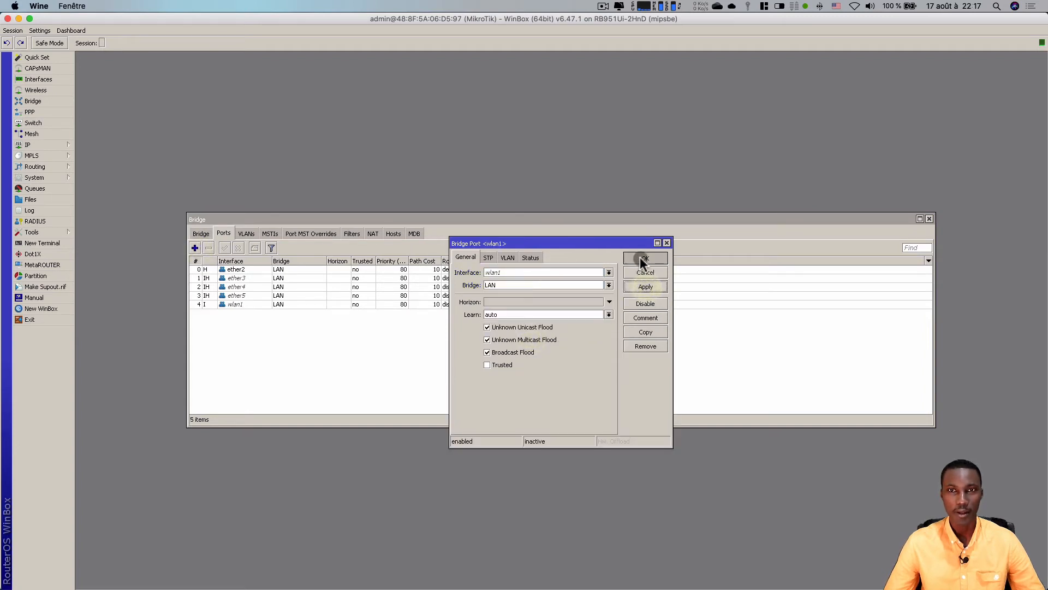
pyautogui.click(642, 257)
pyautogui.click(929, 218)
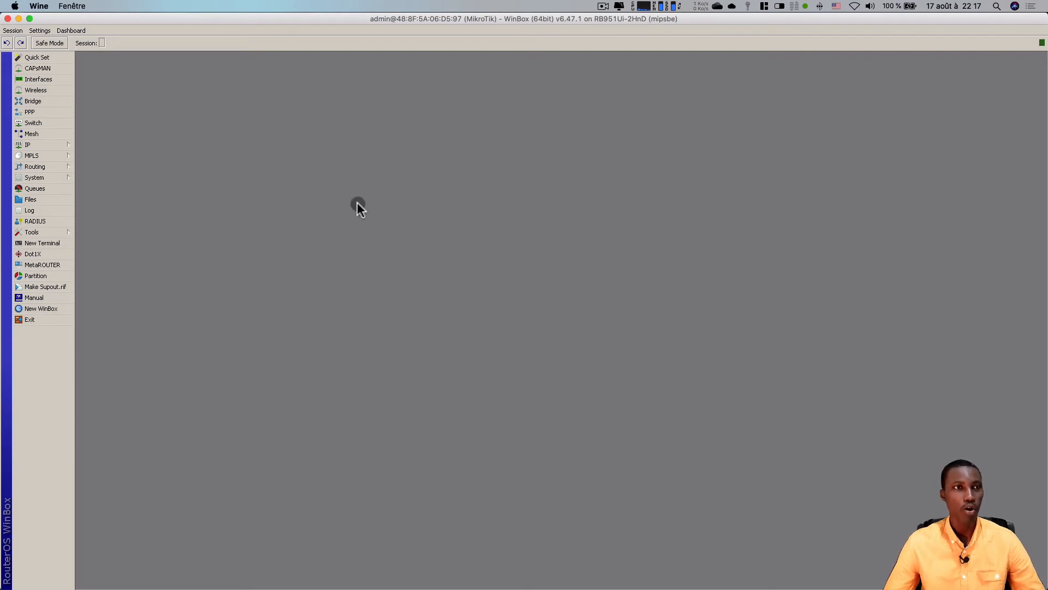
# Step: Add the IP address 192.168.88.1/24 to the LAN bridge interface
pyautogui.click(60, 144)
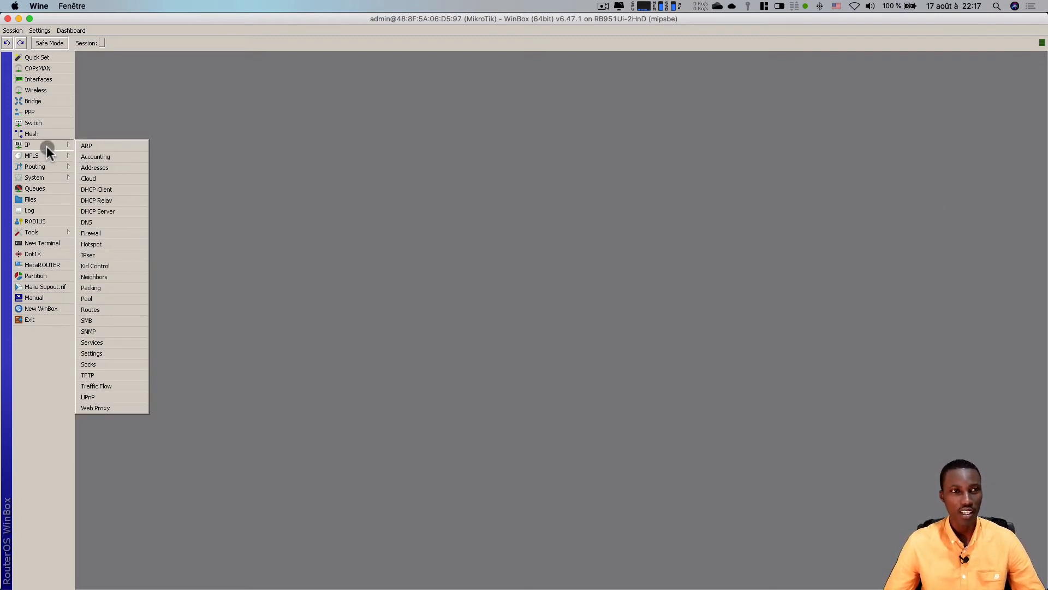
pyautogui.click(90, 166)
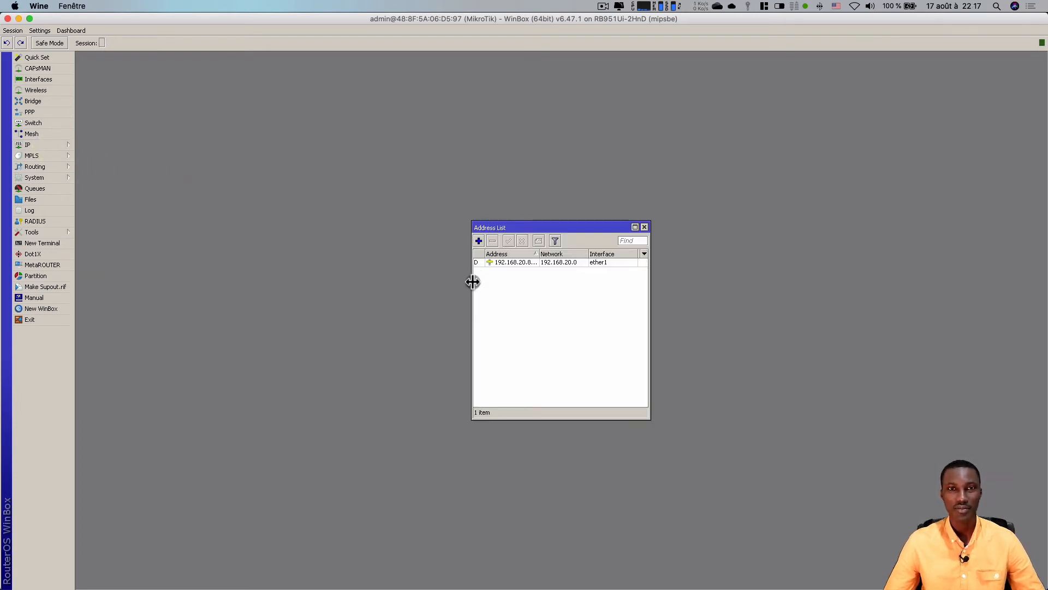
pyautogui.moveTo(472, 281); pyautogui.dragTo(332, 282)
pyautogui.click(339, 241)
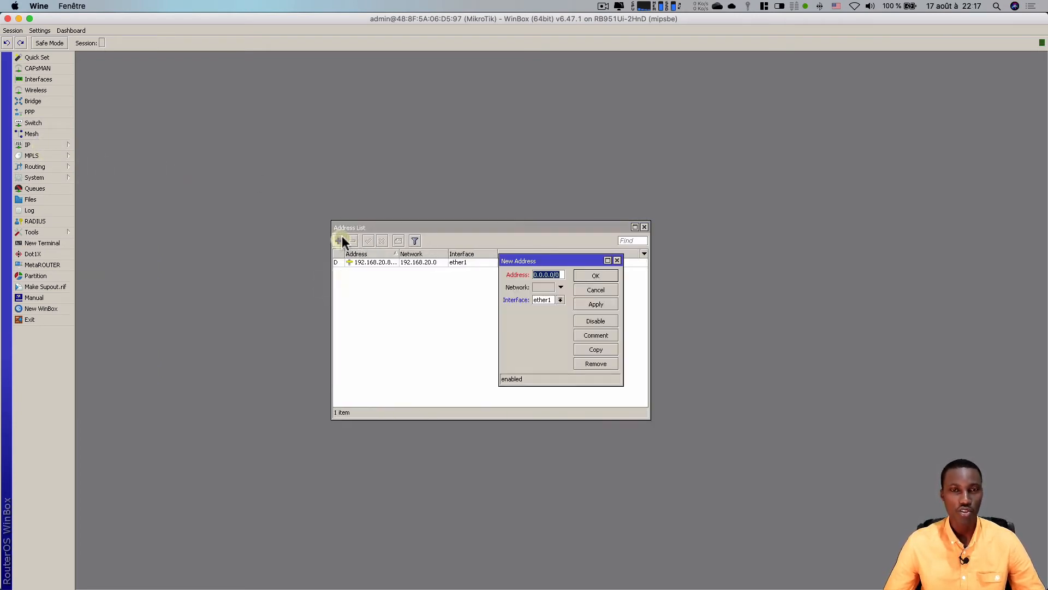
pyautogui.moveTo(499, 335); pyautogui.dragTo(341, 334)
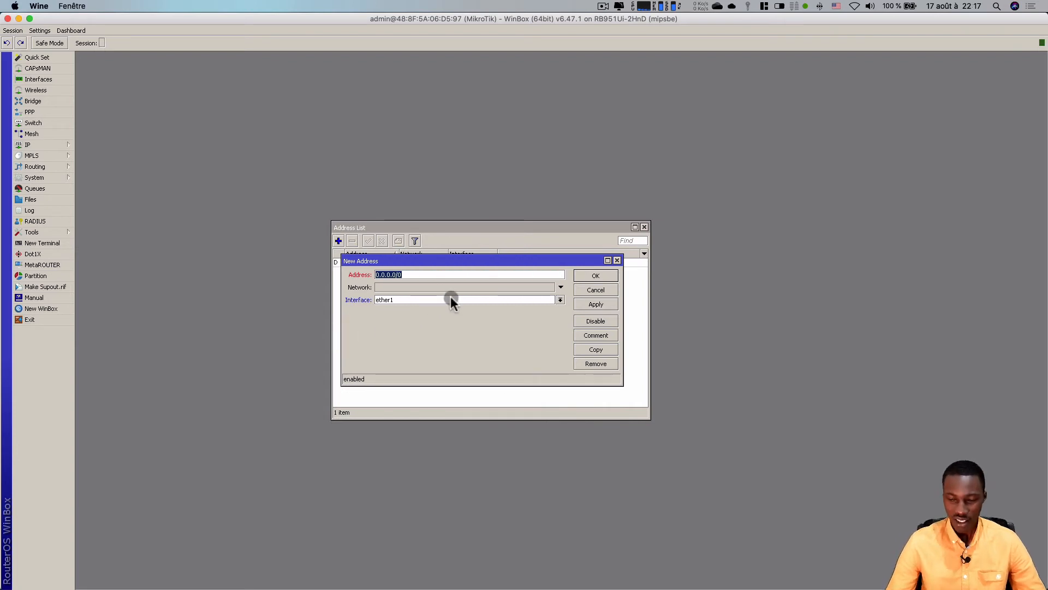
pyautogui.write('192.168.8')
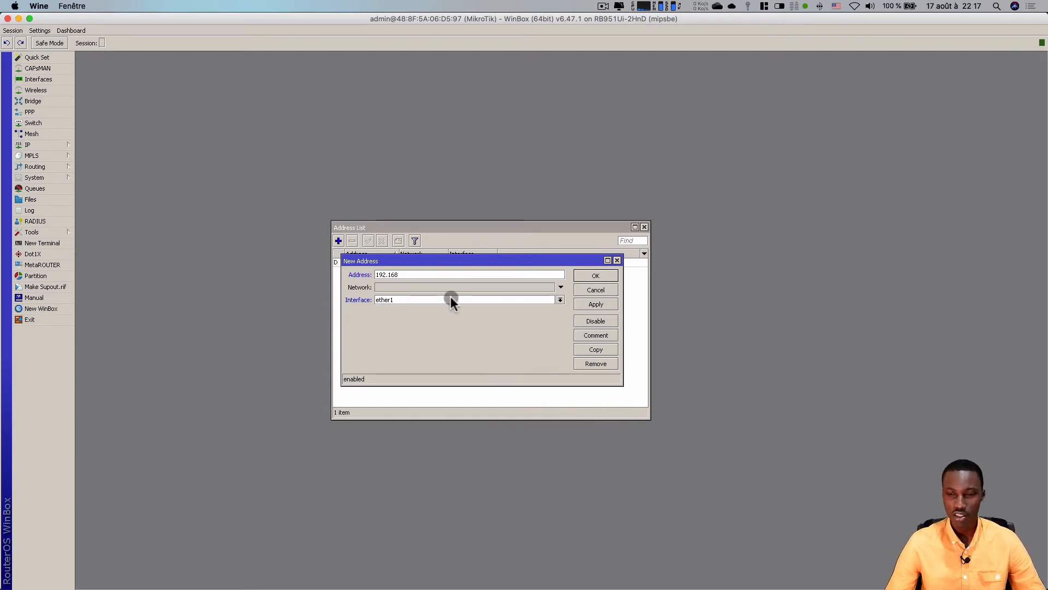
pyautogui.write('8.1')
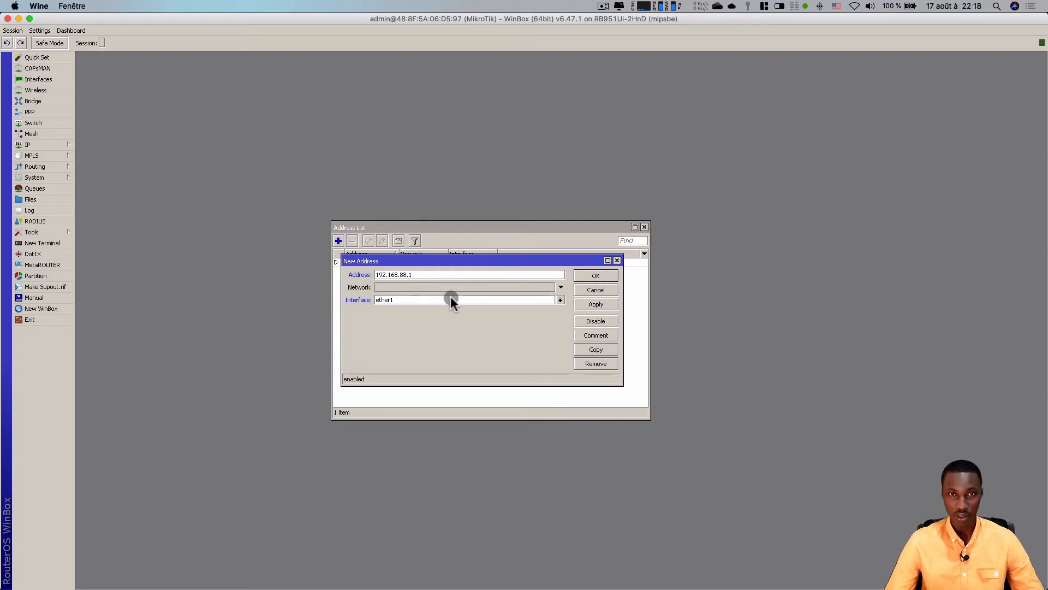
pyautogui.write('/24')
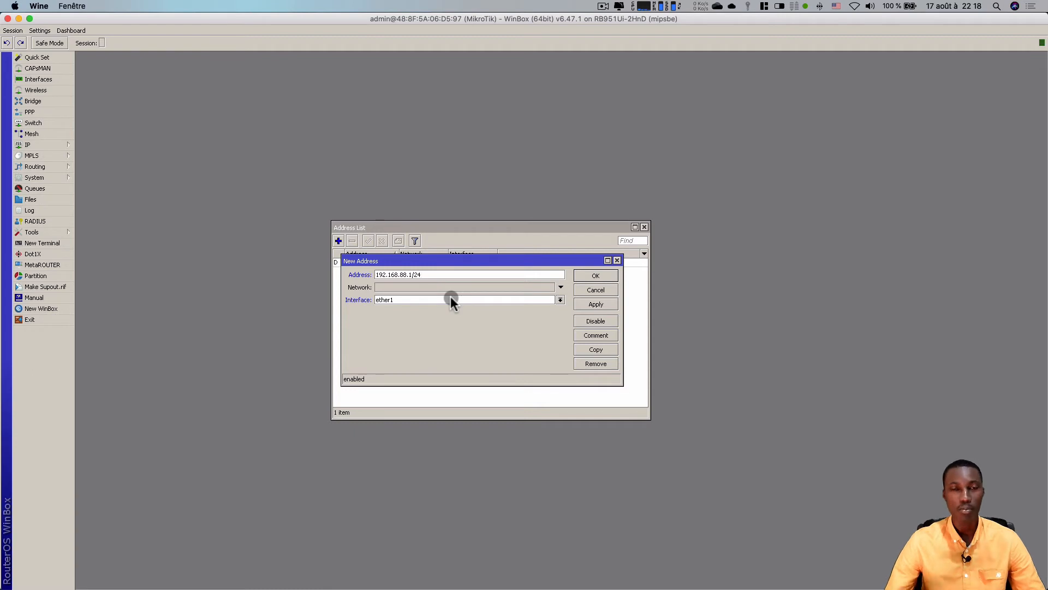
pyautogui.click(503, 301)
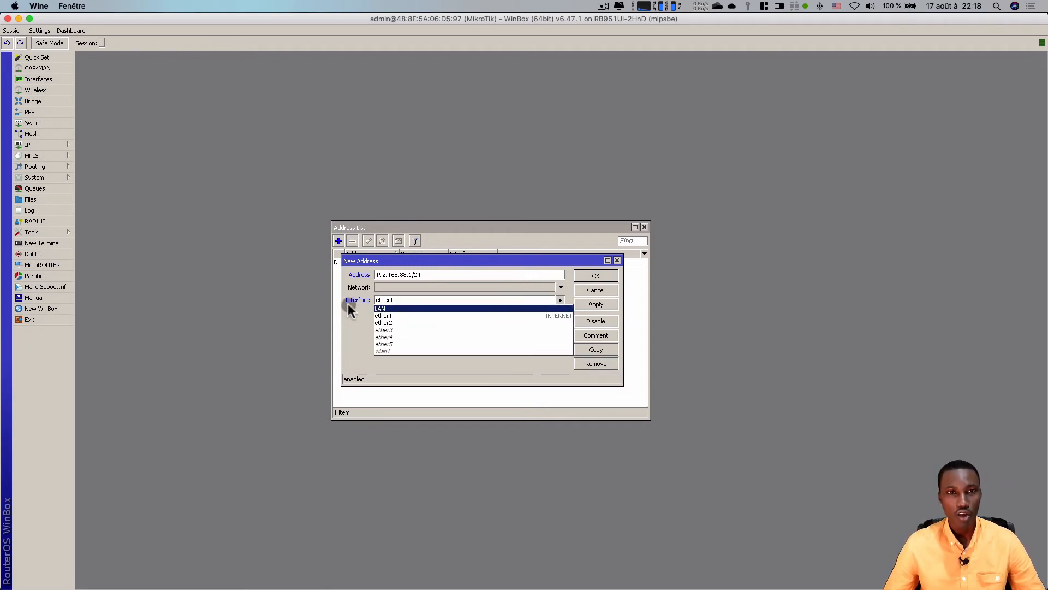
pyautogui.click(382, 308)
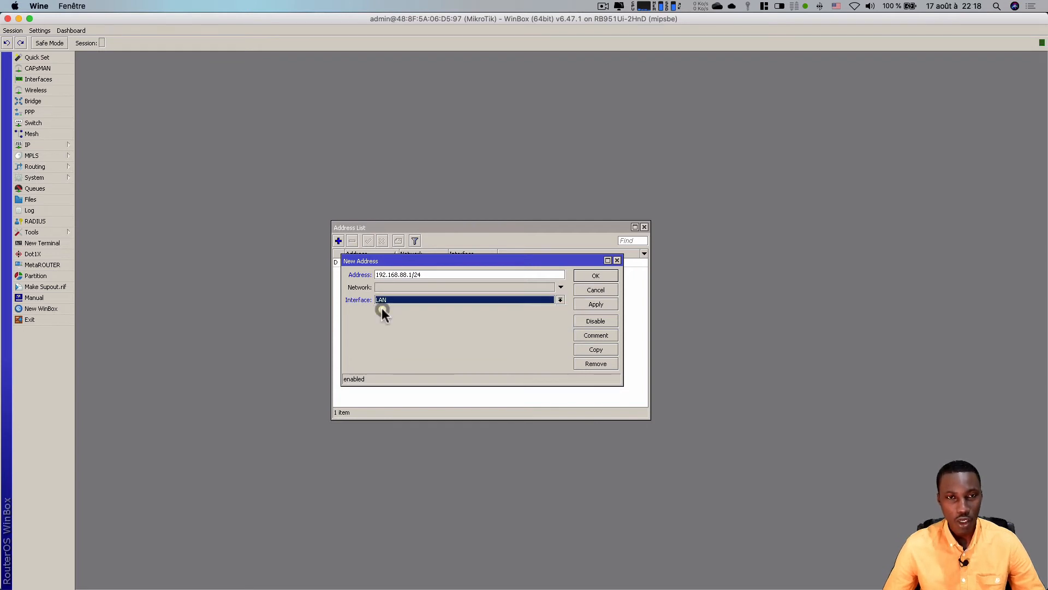
pyautogui.click(597, 304)
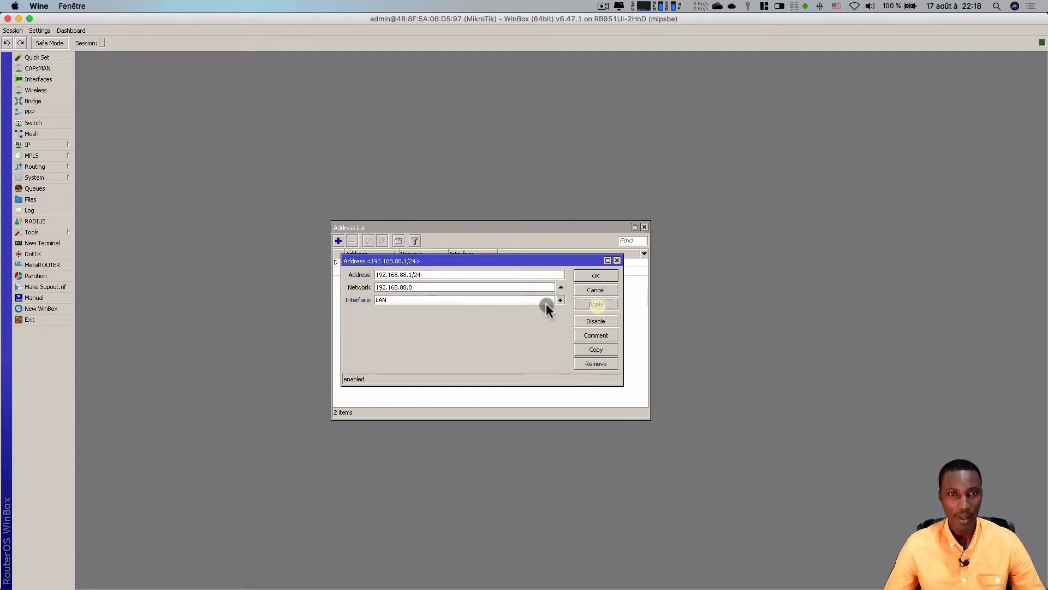
# Step: Check the LAN bridge and its ports, and confirm LAN as the interface of the 192.168.88.1/24 address, closing the address list
pyautogui.click(41, 101)
pyautogui.click(204, 233)
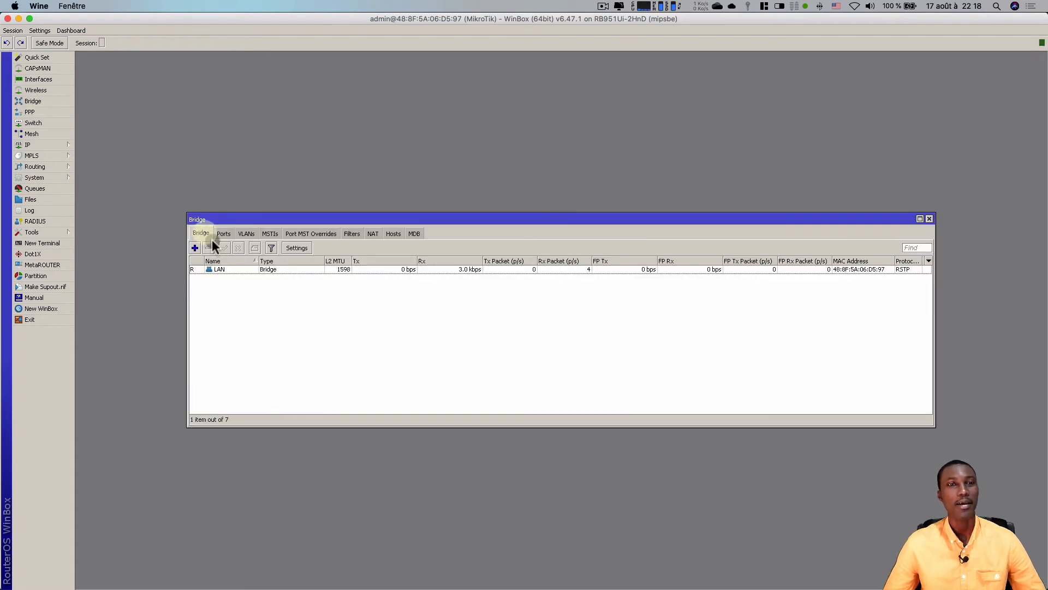
pyautogui.click(226, 235)
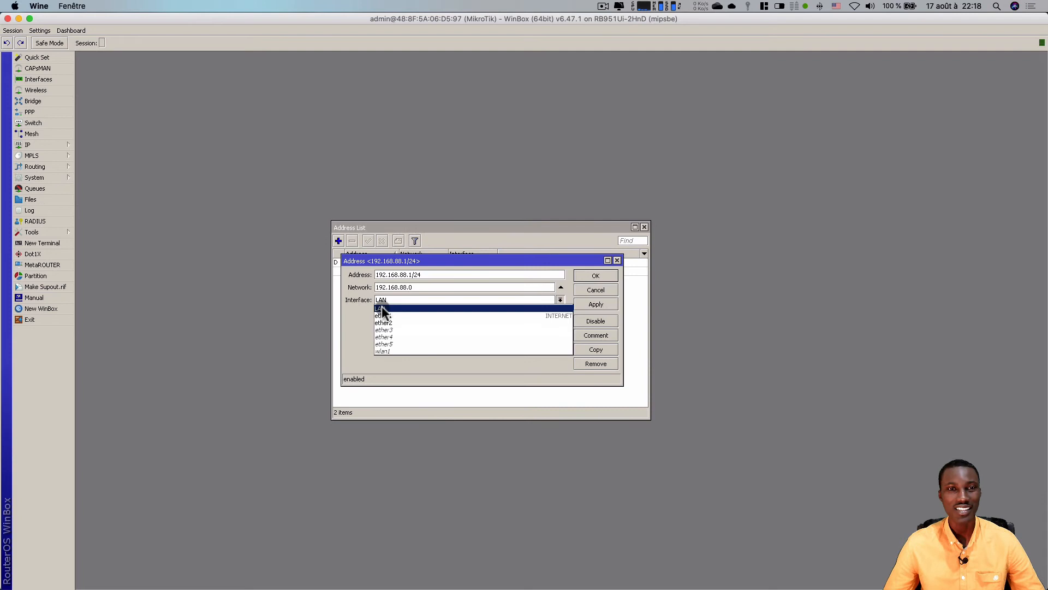
pyautogui.click(382, 307)
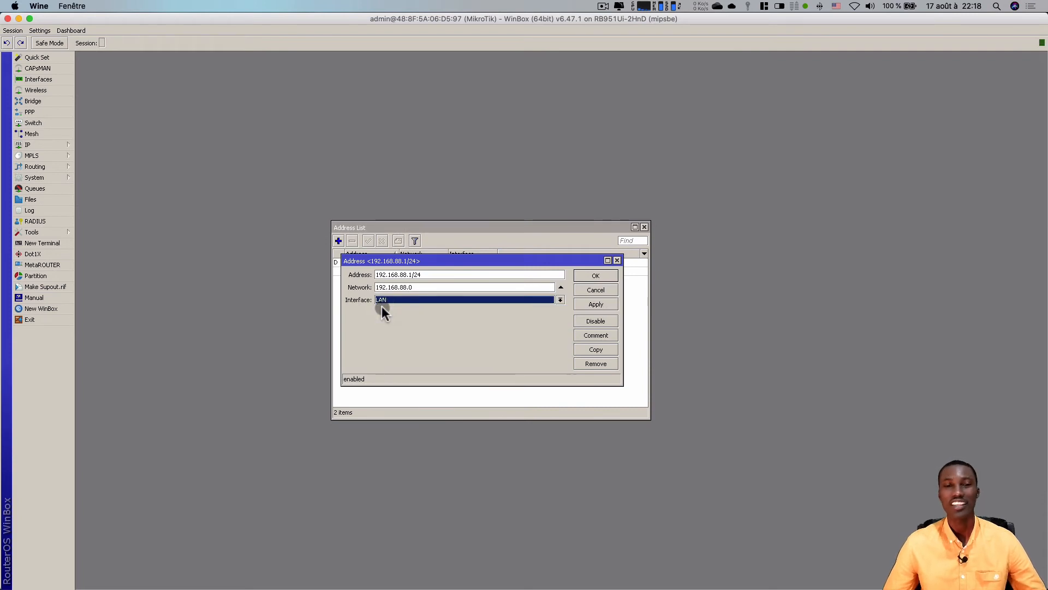
pyautogui.click(595, 275)
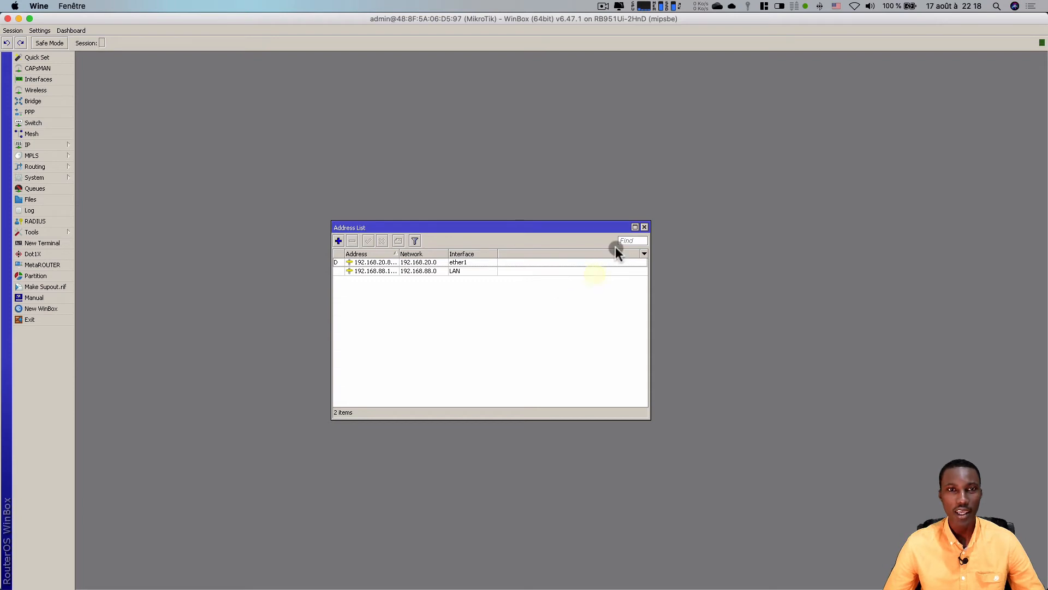
pyautogui.click(646, 224)
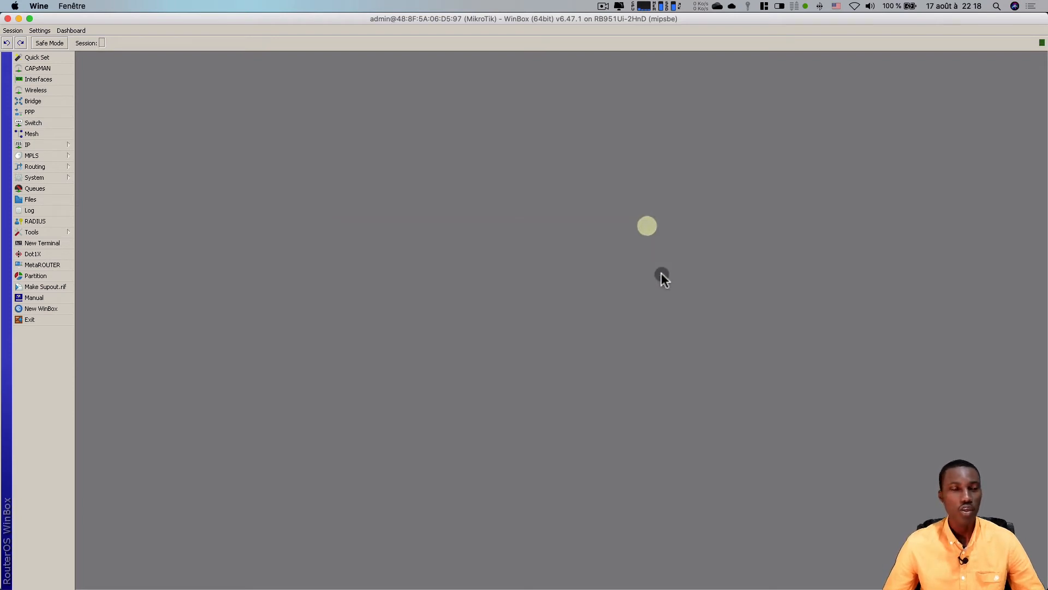
# Step: Start the DHCP server setup wizard and choose the LAN bridge as the DHCP server interface
pyautogui.click(55, 147)
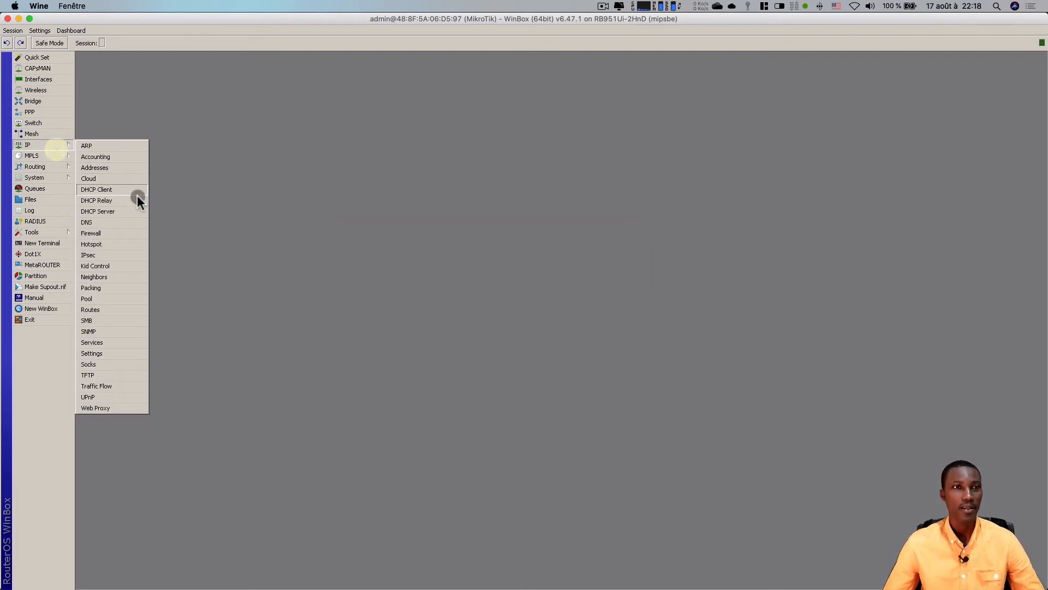
pyautogui.click(116, 211)
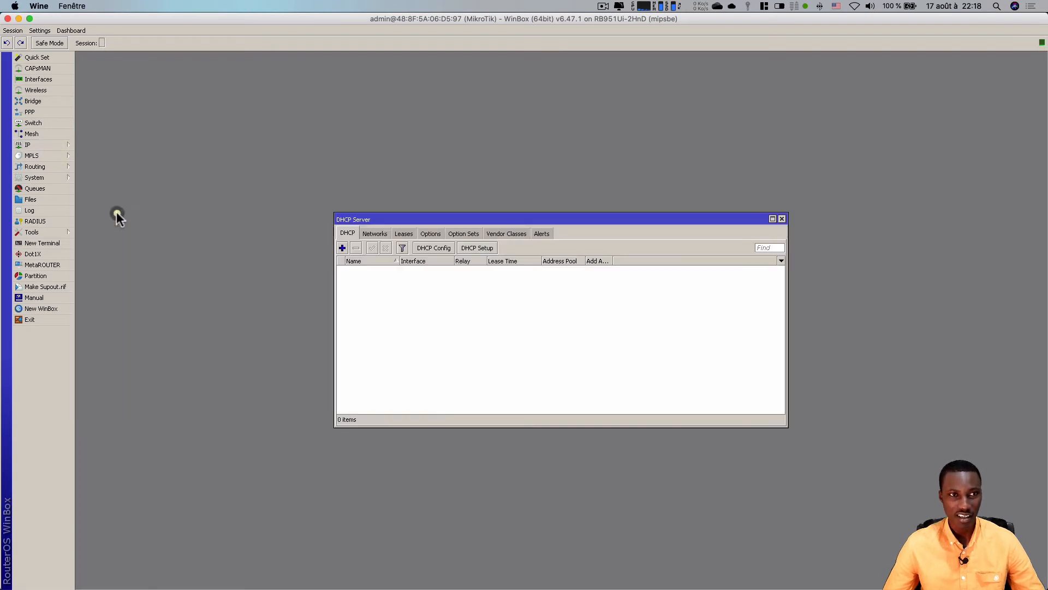
pyautogui.click(477, 248)
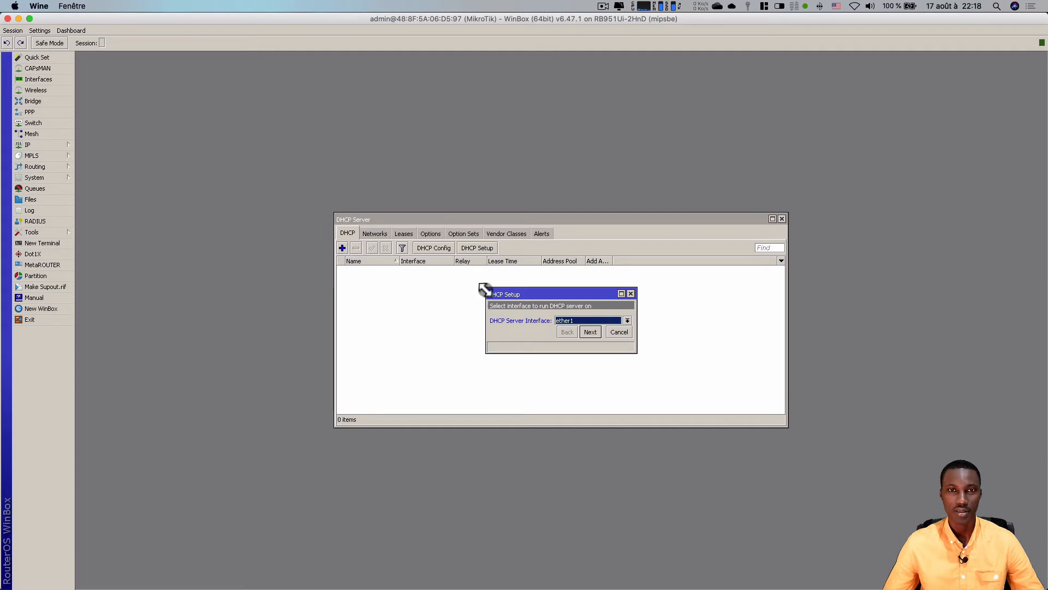
pyautogui.moveTo(485, 288); pyautogui.dragTo(389, 267)
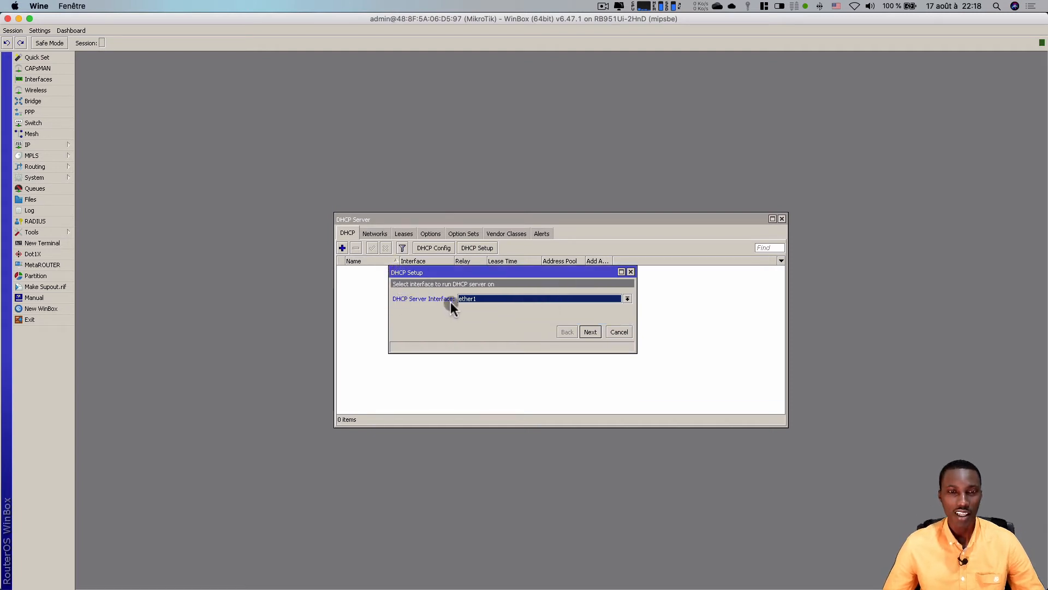
pyautogui.click(490, 298)
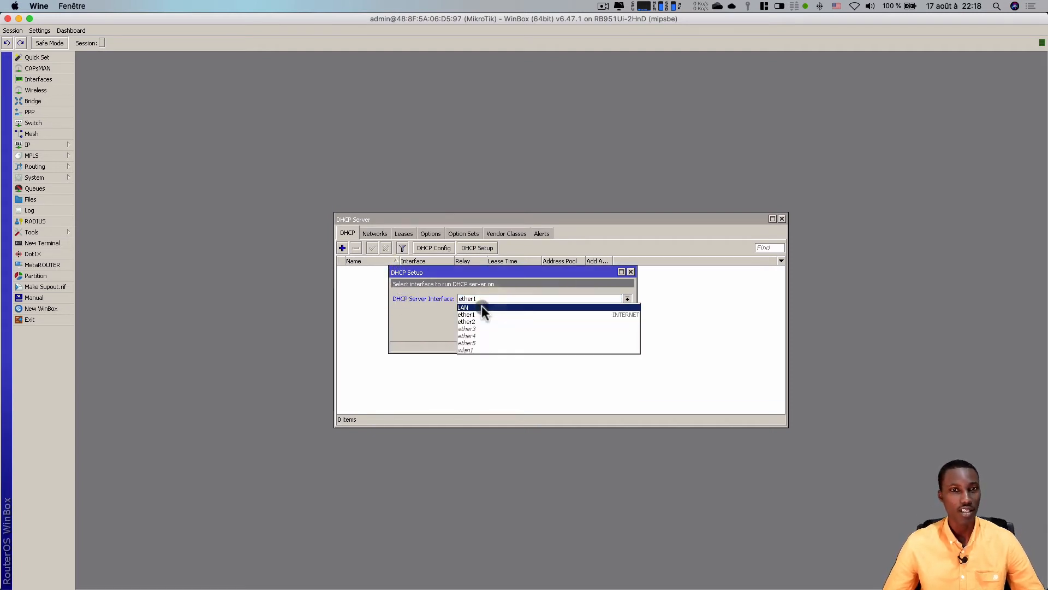
pyautogui.click(481, 307)
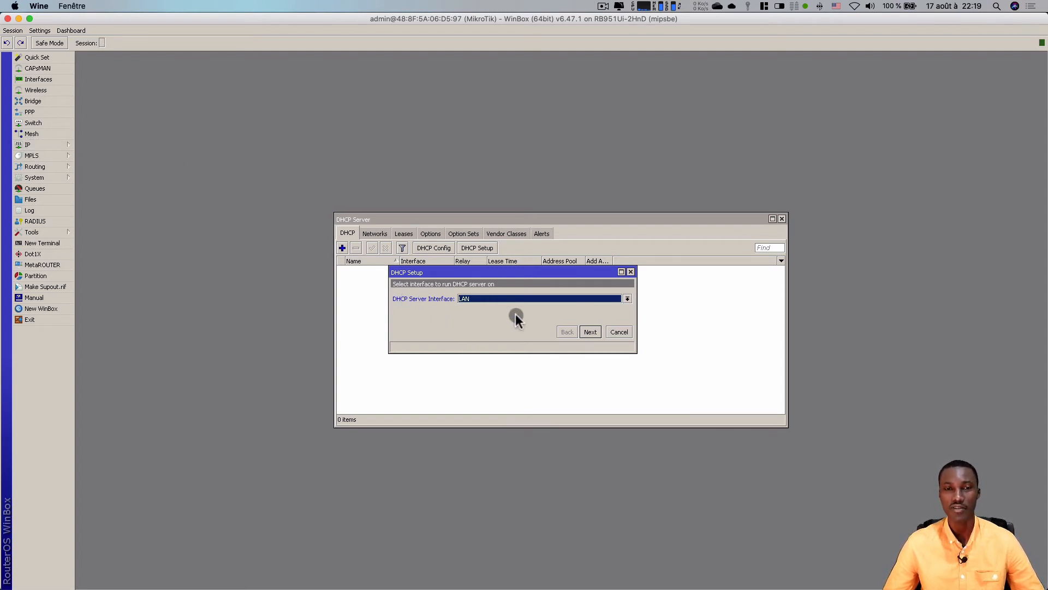
pyautogui.click(588, 332)
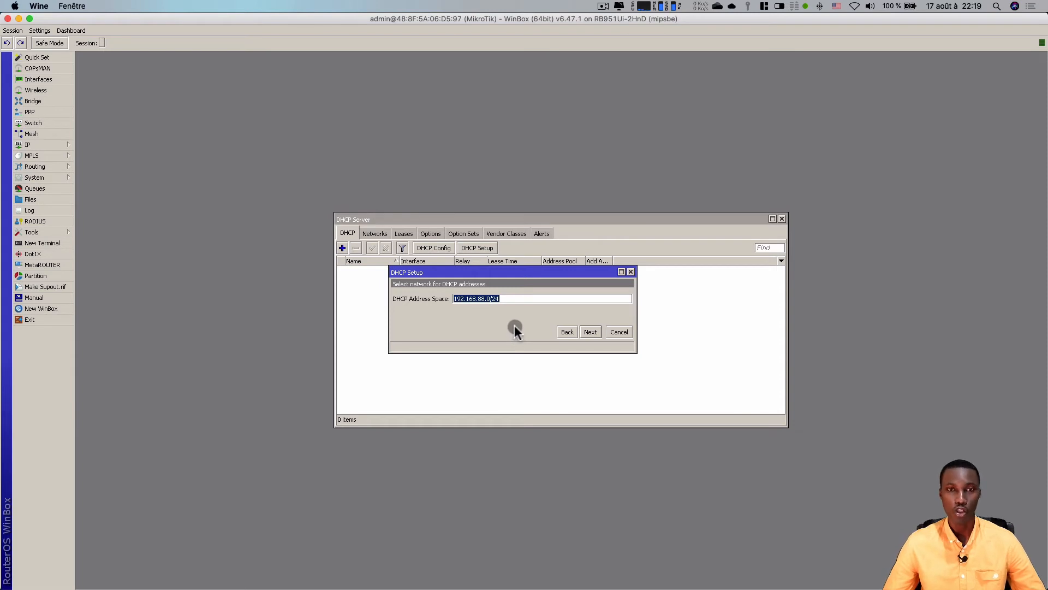
# Step: Accept 192.168.88.0/24 as the DHCP address space and 192.168.88.1 as the gateway for the DHCP network
pyautogui.click(594, 333)
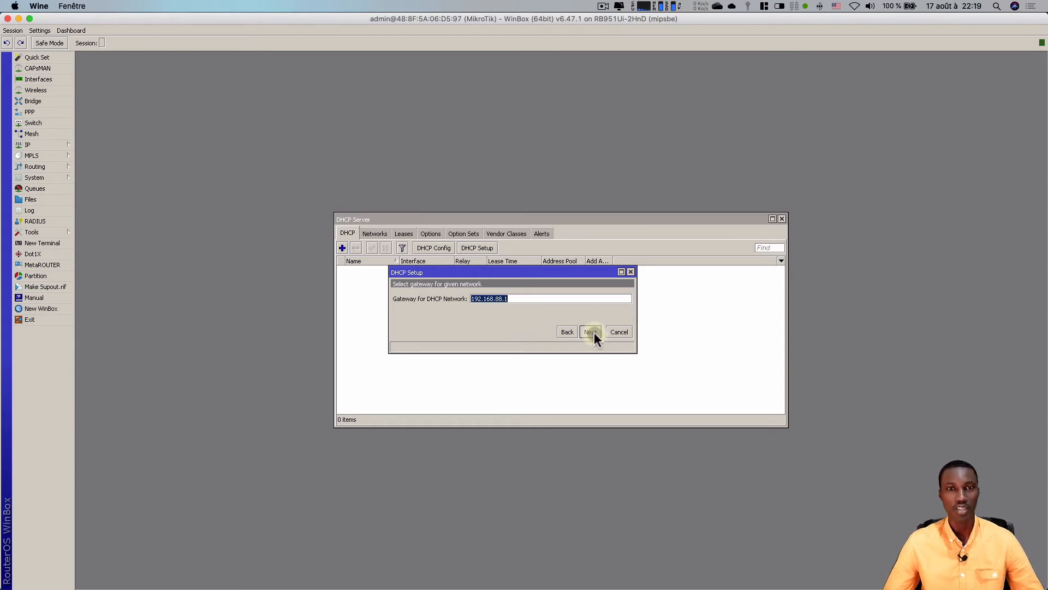
pyautogui.click(517, 298)
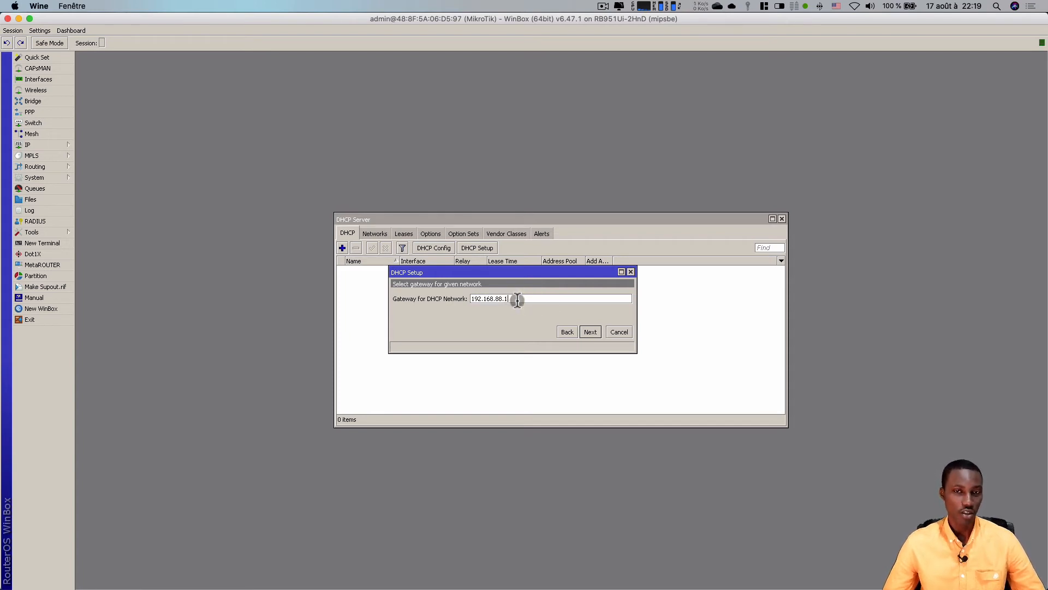
pyautogui.click(589, 332)
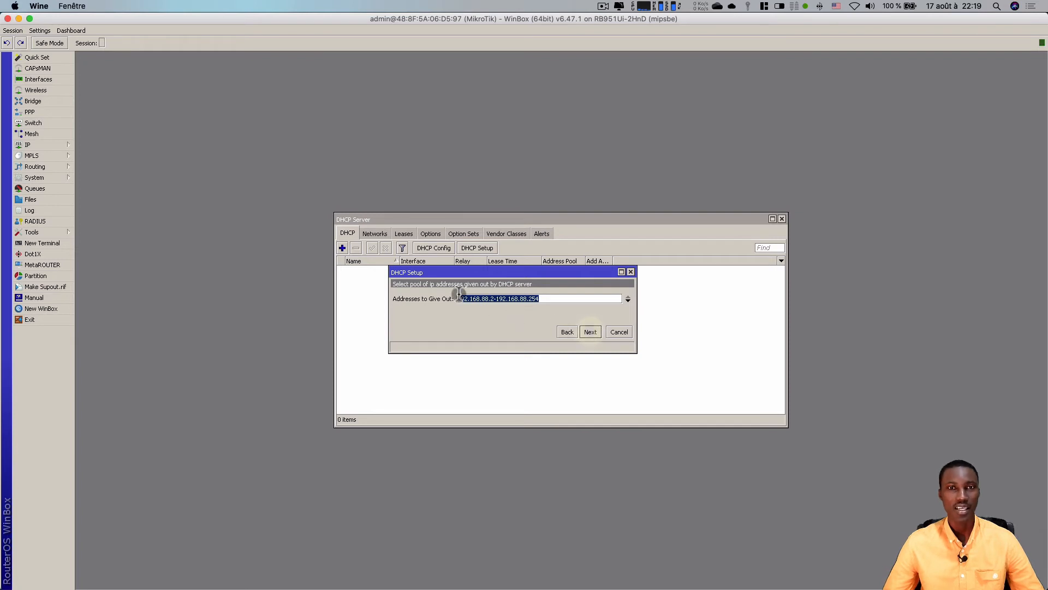
# Step: Set the pool of addresses to give out to 192.168.88.10-192.168.88.100
pyautogui.click(500, 299)
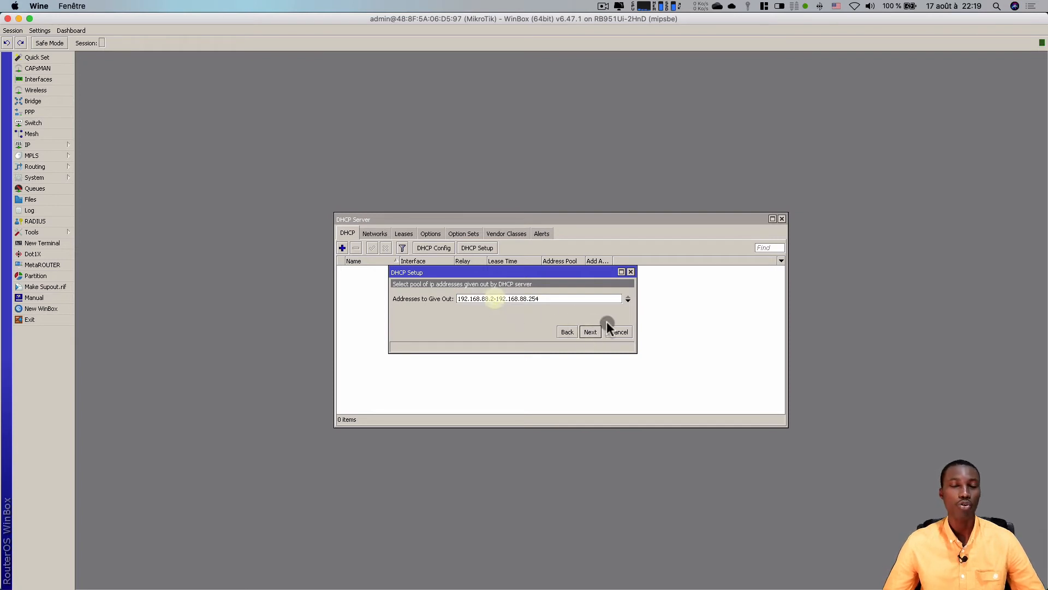
pyautogui.press('BackSpace')
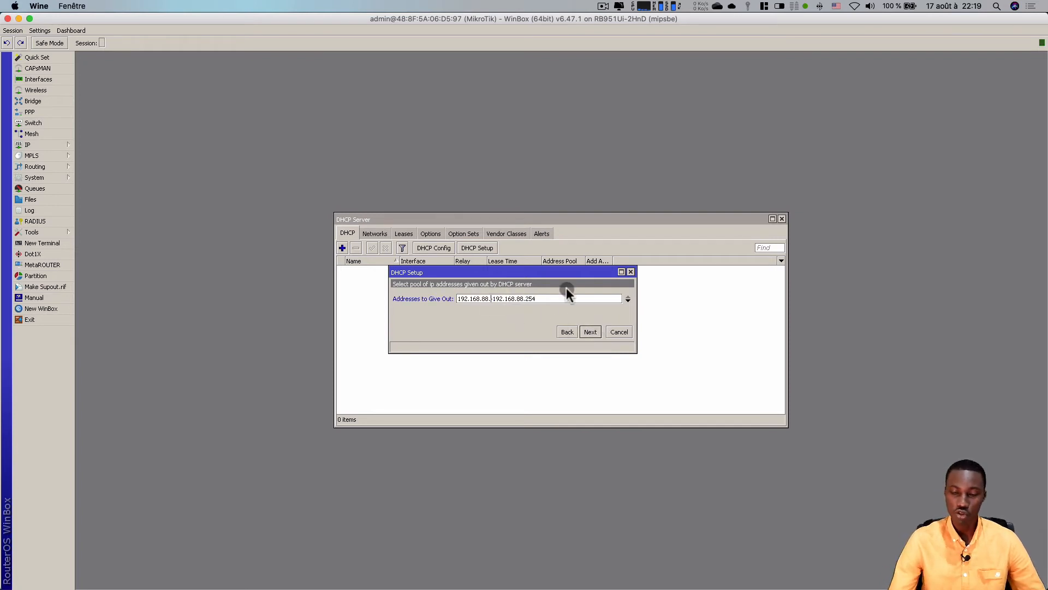
pyautogui.write('10')
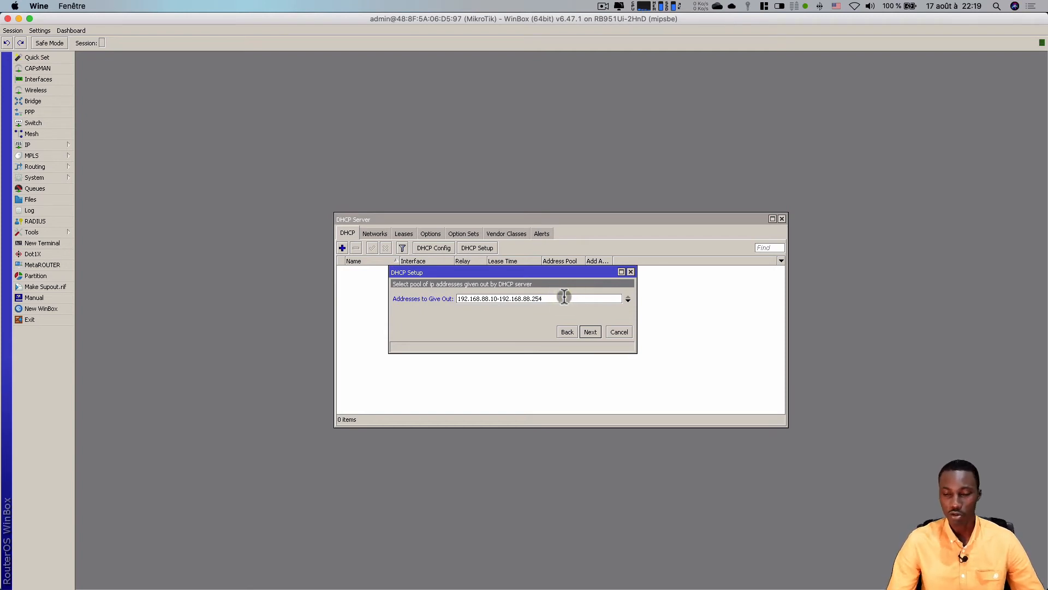
pyautogui.press('BackSpace')
pyautogui.press('BackSpace')
pyautogui.press('BackSpace')
pyautogui.write('100')
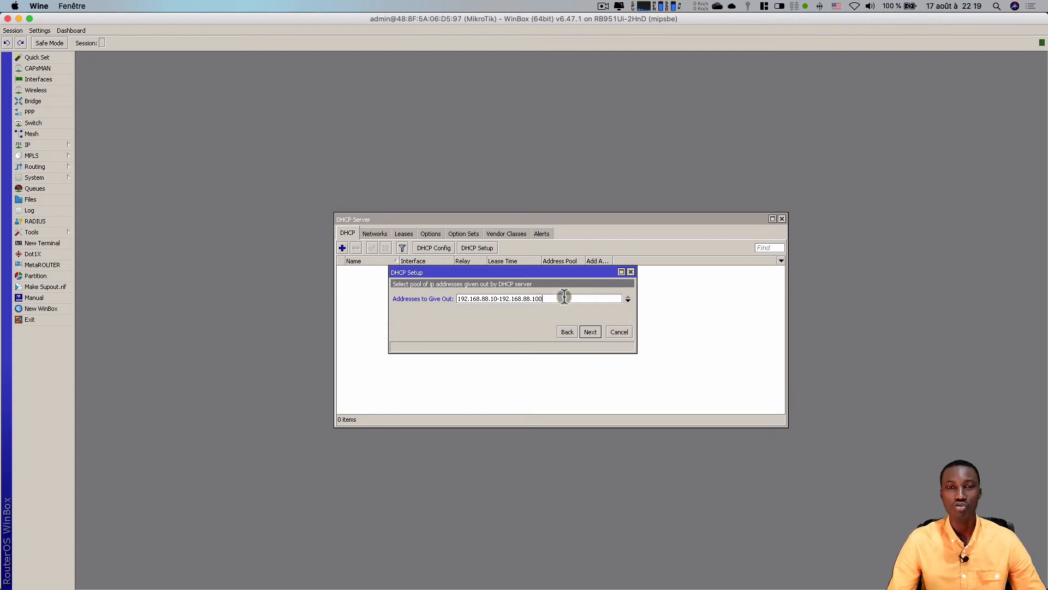
pyautogui.click(591, 331)
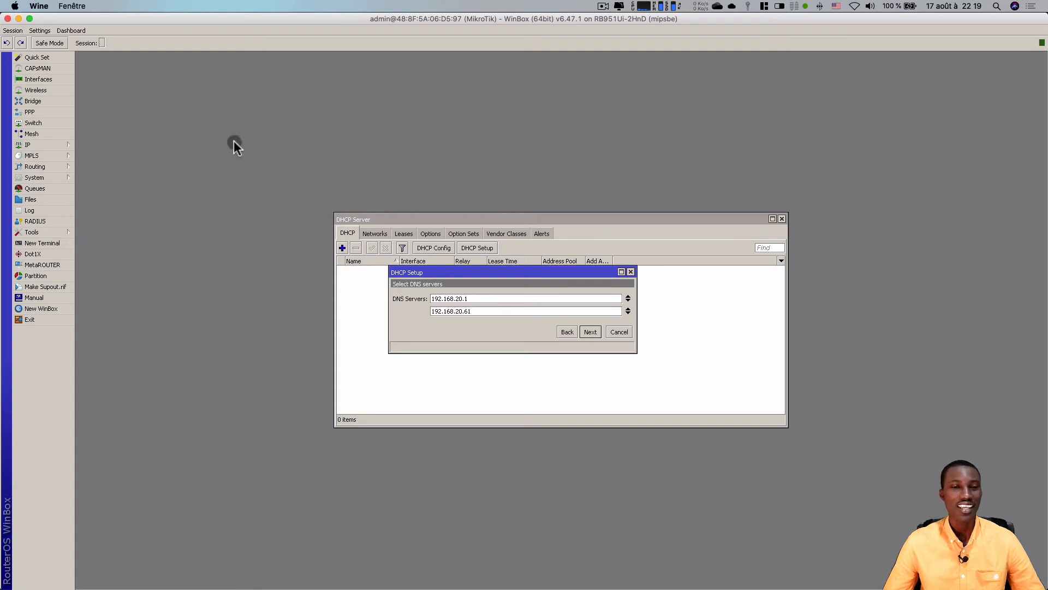
# Step: Compare the proposed DNS servers with the ether1 DHCP client's status and accept 192.168.20.1 and 192.168.20.61 in the DHCP setup
pyautogui.click(61, 145)
pyautogui.click(112, 189)
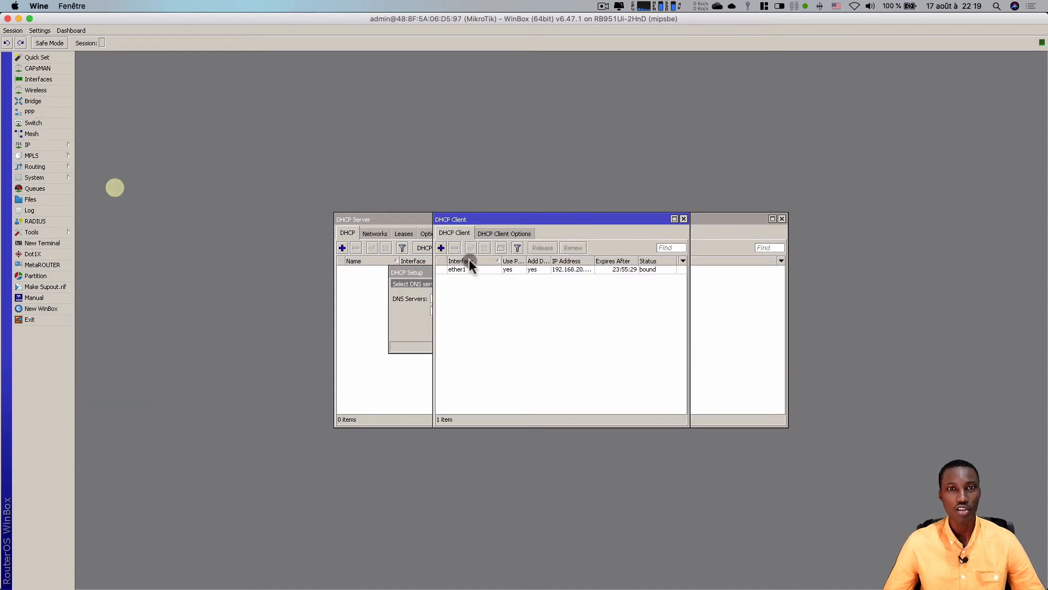
pyautogui.doubleClick(519, 271)
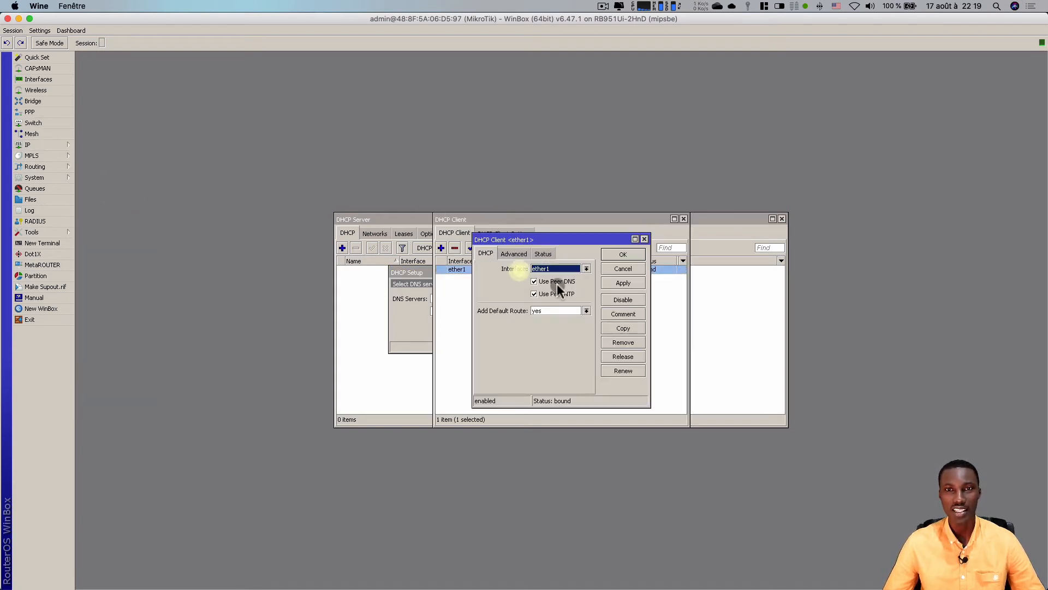
pyautogui.click(543, 253)
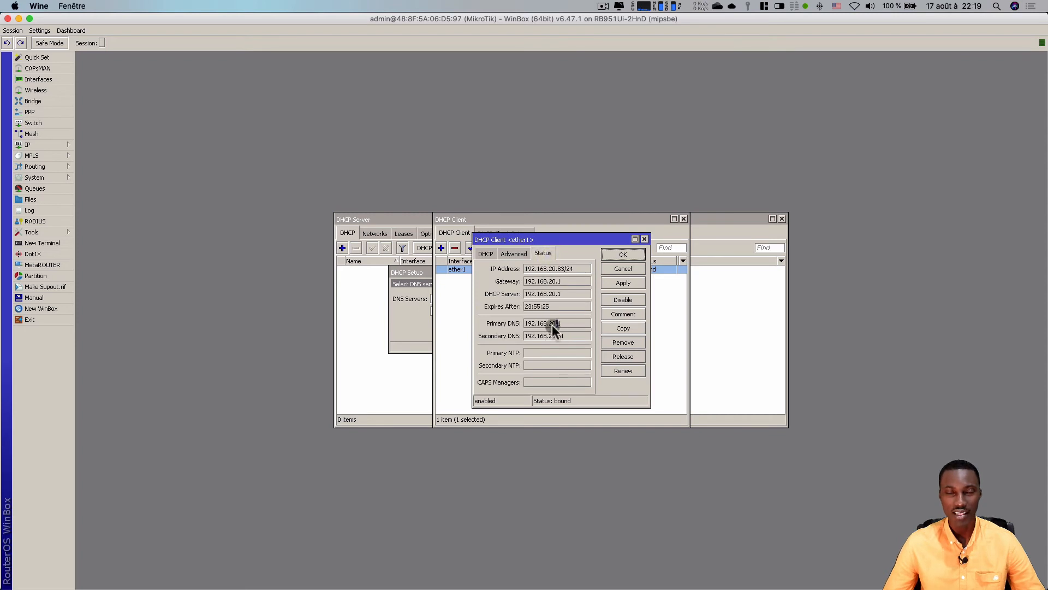
pyautogui.moveTo(554, 325); pyautogui.dragTo(515, 326)
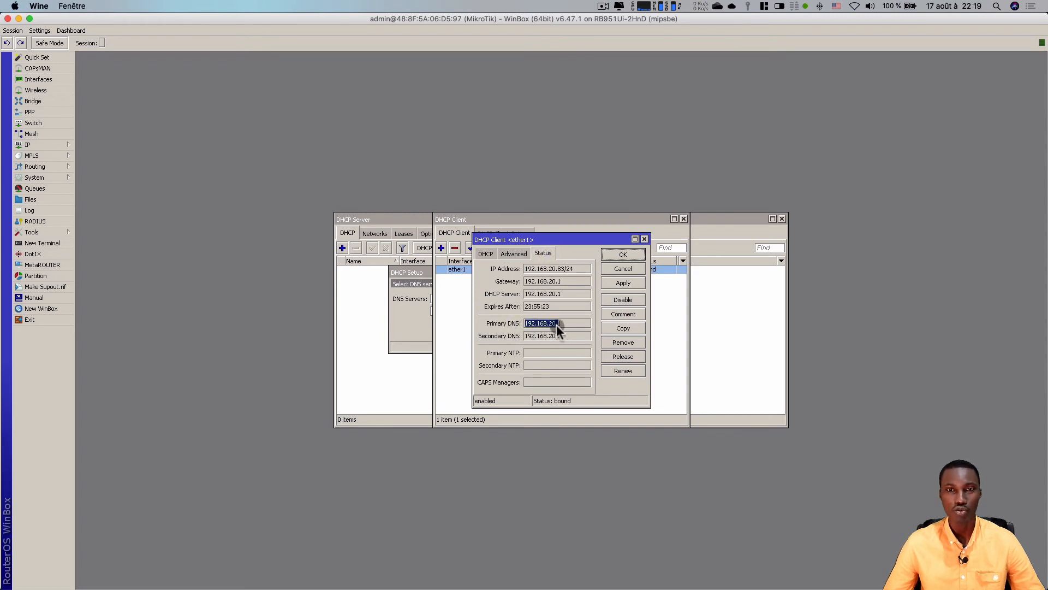
pyautogui.click(529, 325)
pyautogui.click(490, 324)
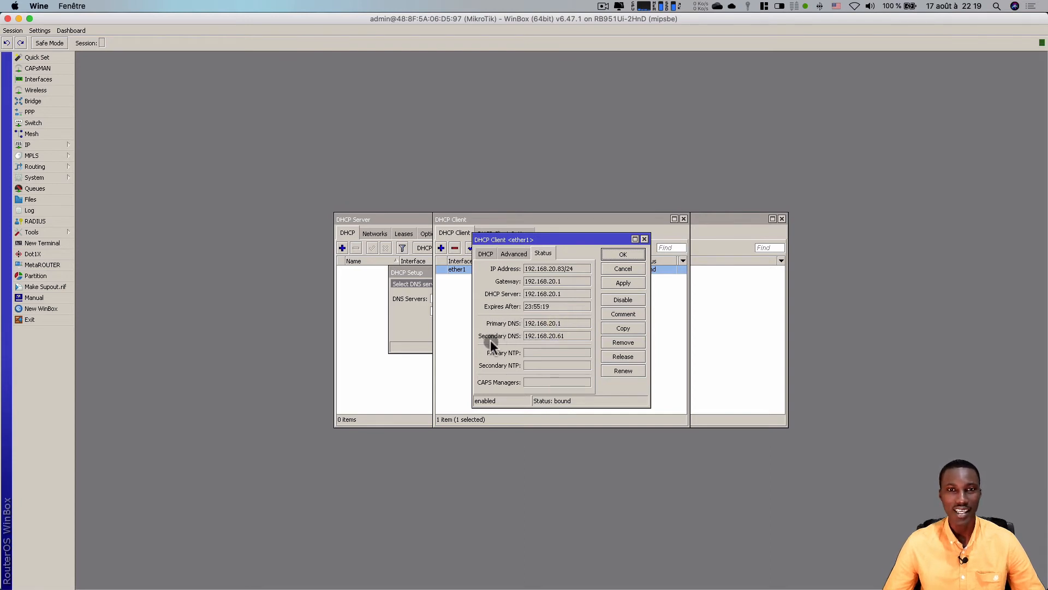
pyautogui.click(412, 331)
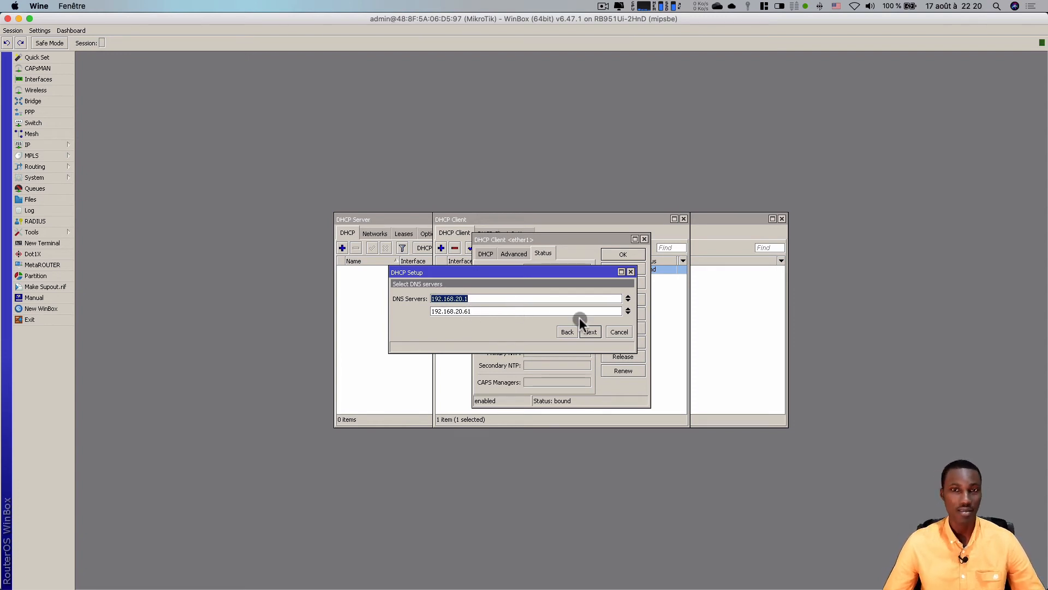
pyautogui.click(591, 332)
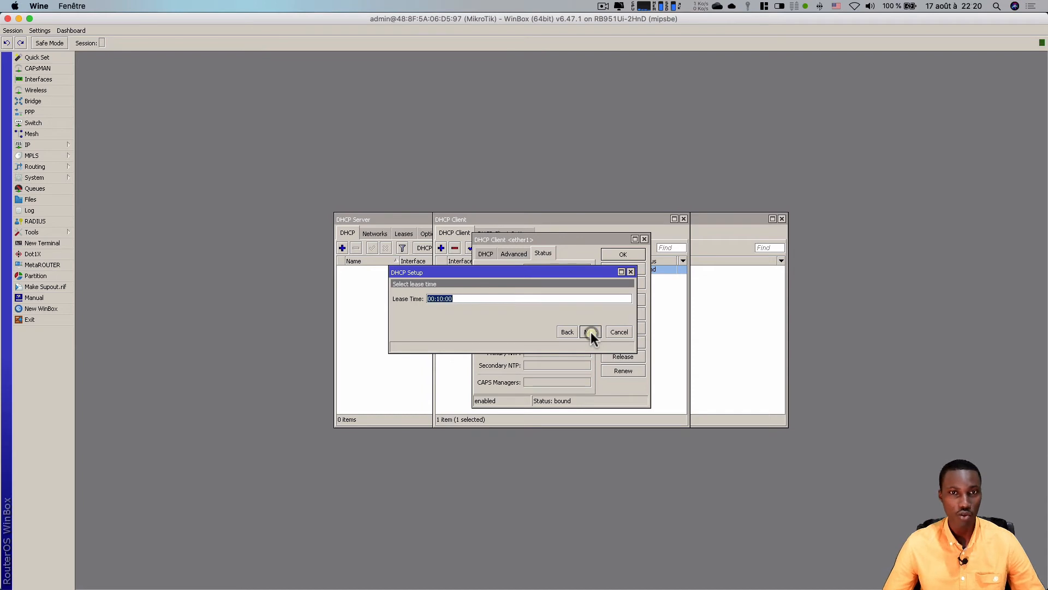
# Step: Set the DHCP lease time to 1d 00:00:00 and finish the DHCP server setup
pyautogui.click(443, 299)
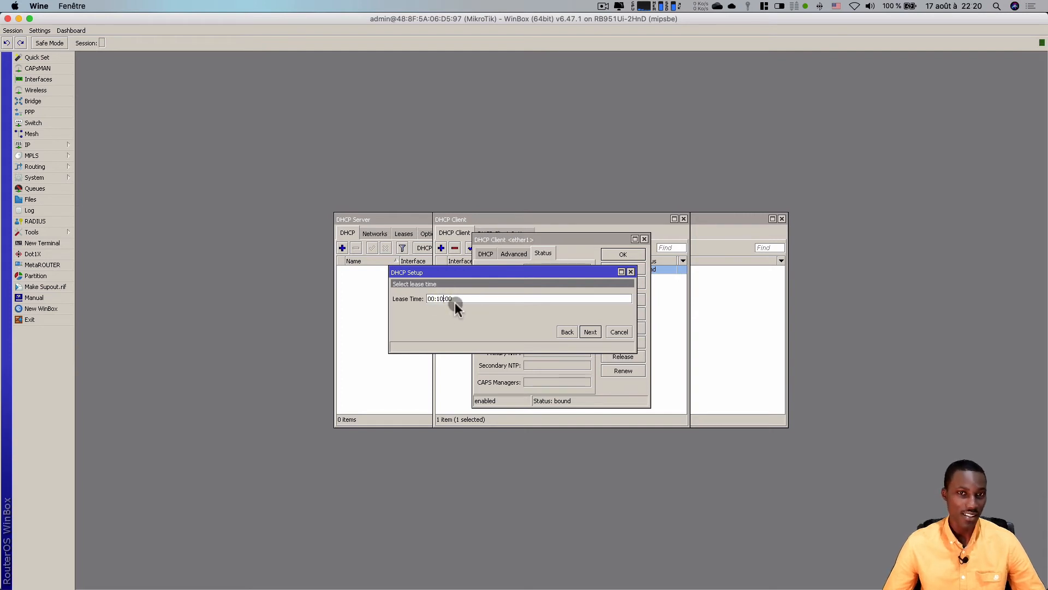
pyautogui.click(429, 300)
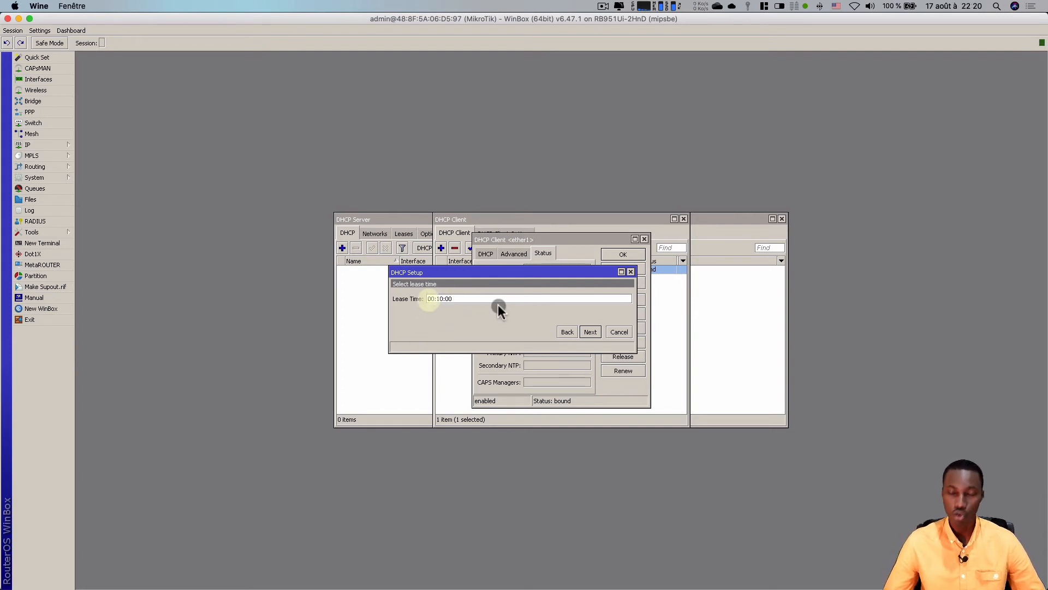
pyautogui.write('1d')
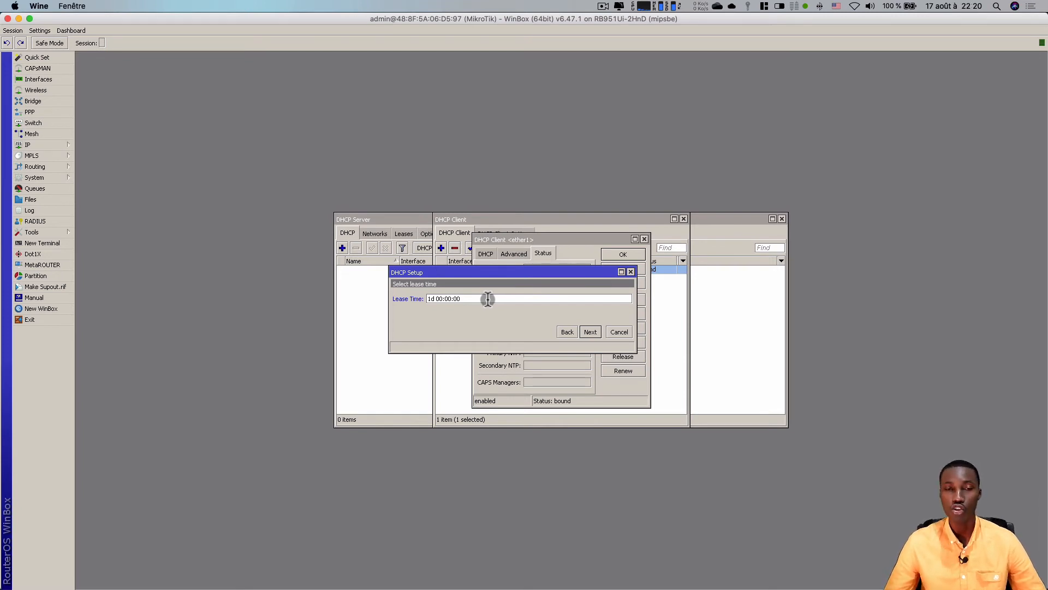
pyautogui.click(431, 302)
pyautogui.press('BackSpace')
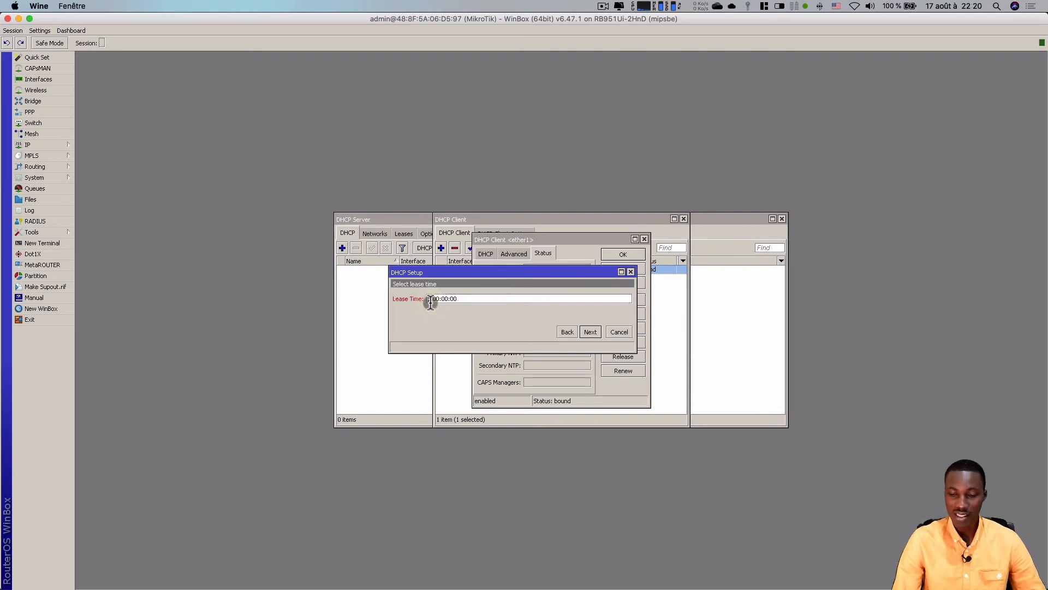
pyautogui.write('1d')
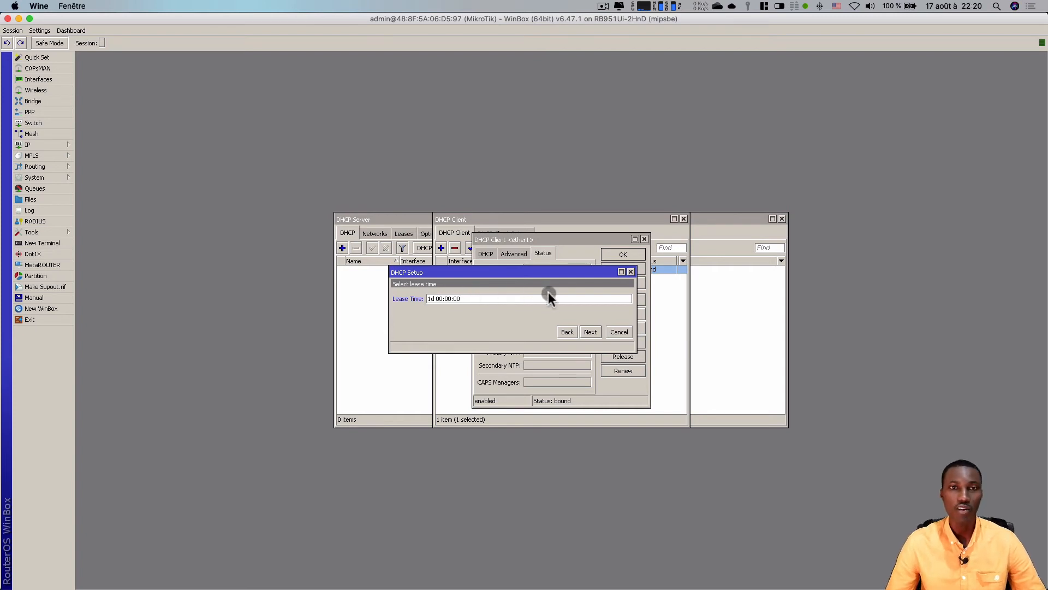
pyautogui.click(591, 332)
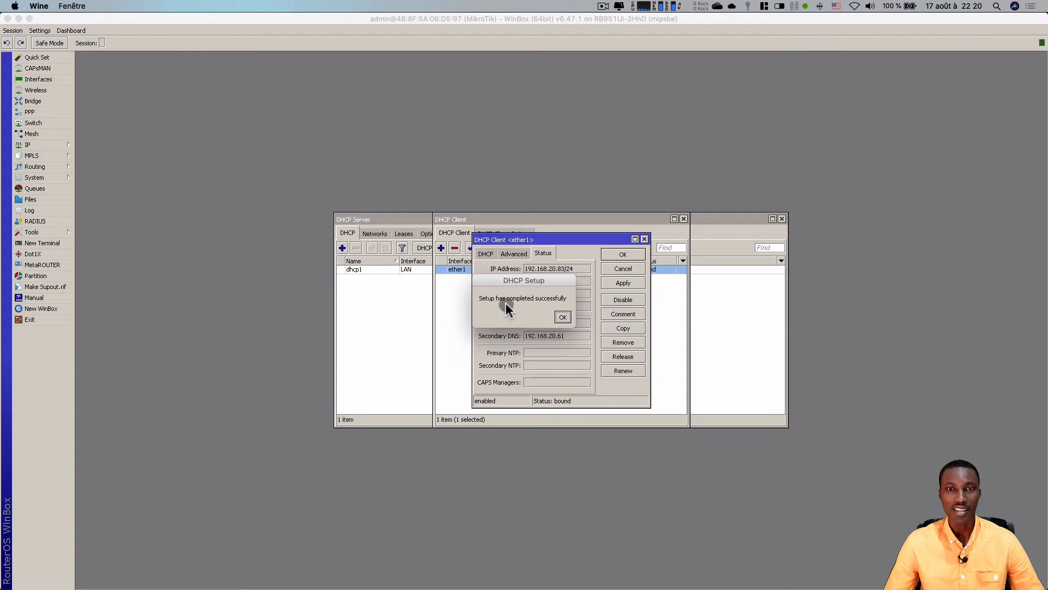
pyautogui.click(563, 318)
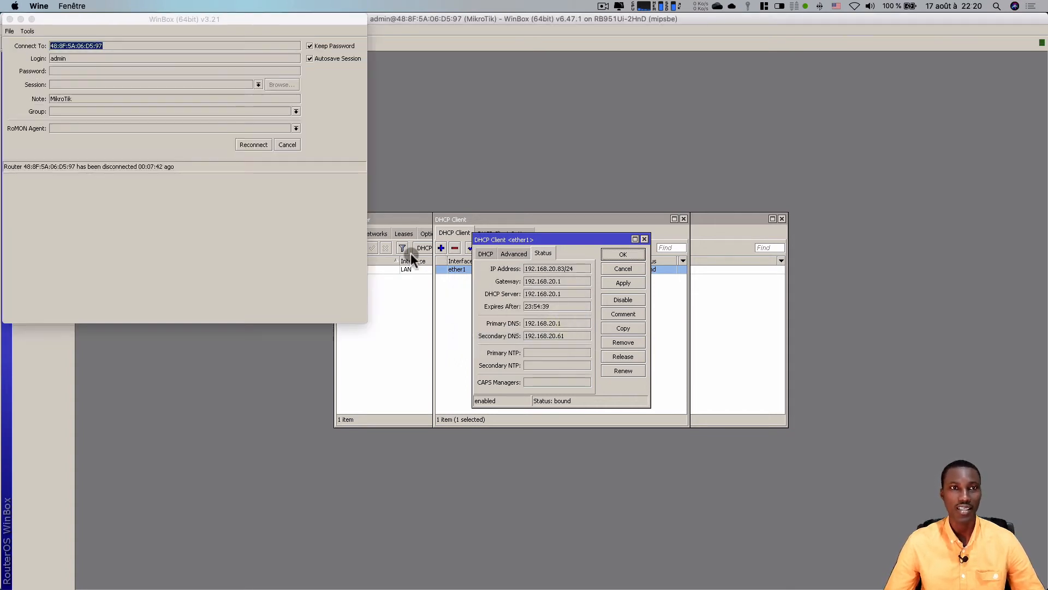
# Step: Dismiss the WinBox login window and close the ether1 DHCP client's details
pyautogui.click(10, 19)
pyautogui.click(627, 252)
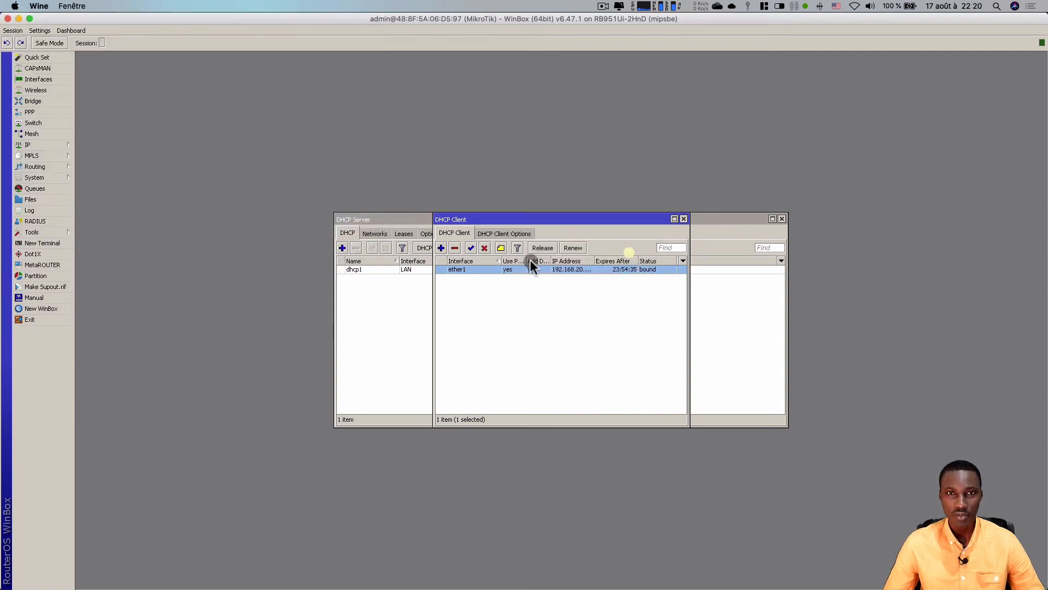
# Step: Close the DHCP Client and DHCP Server windows
pyautogui.click(683, 219)
pyautogui.click(783, 218)
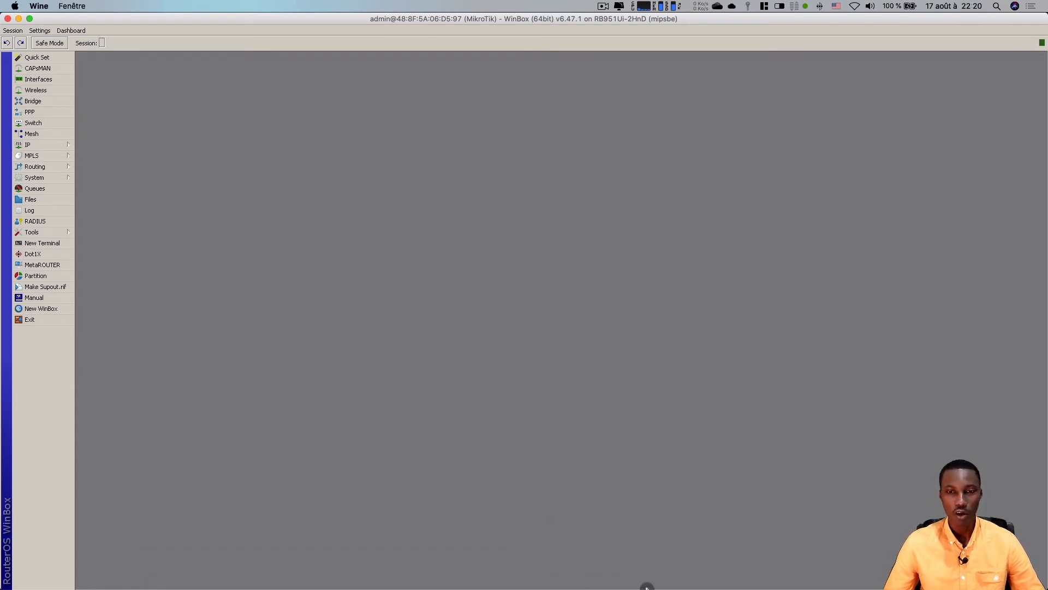
# Step: Switch to PowerPoint, advance the "Configuration de base" checklist to slide 4, and return to WinBox
pyautogui.click(620, 571)
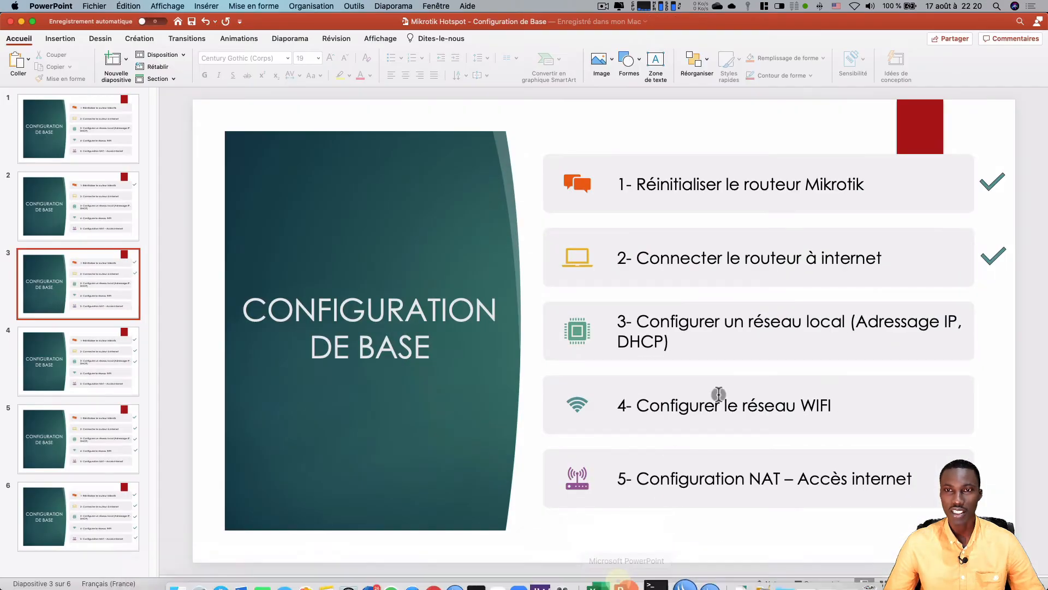
pyautogui.press('Down')
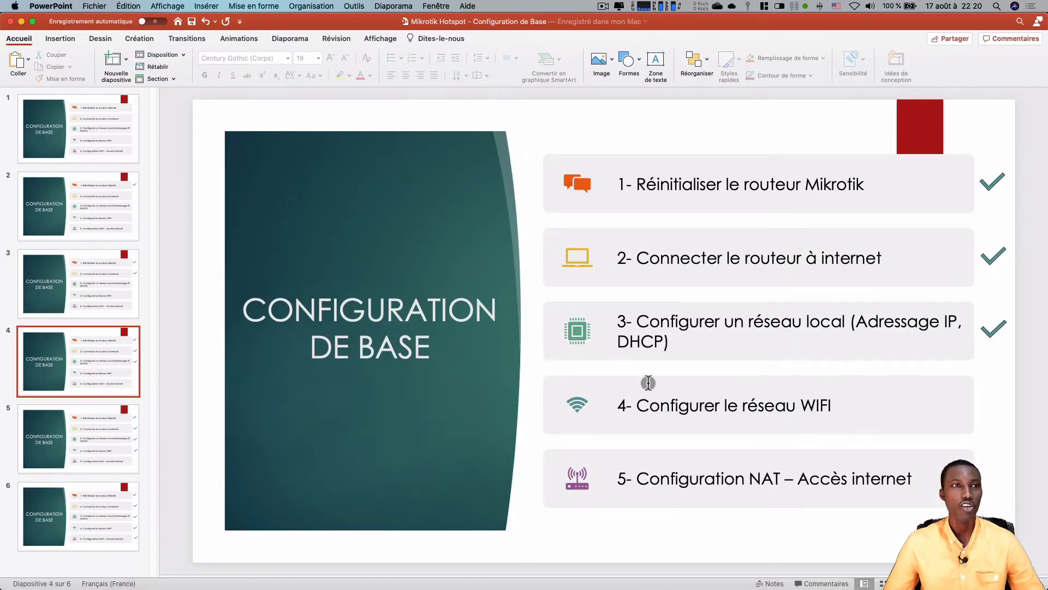
pyautogui.click(21, 21)
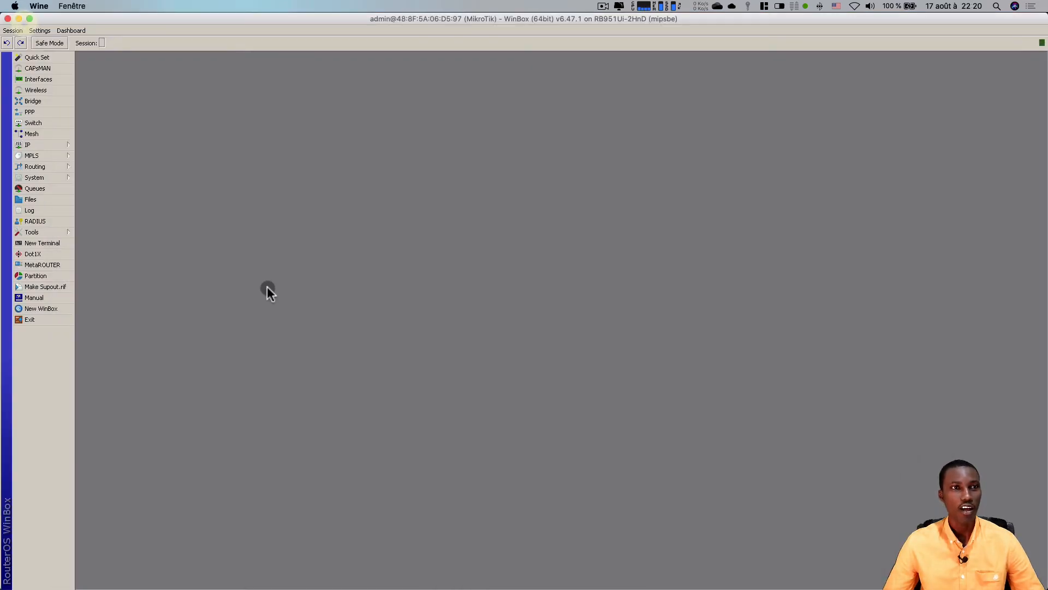
pyautogui.click(267, 286)
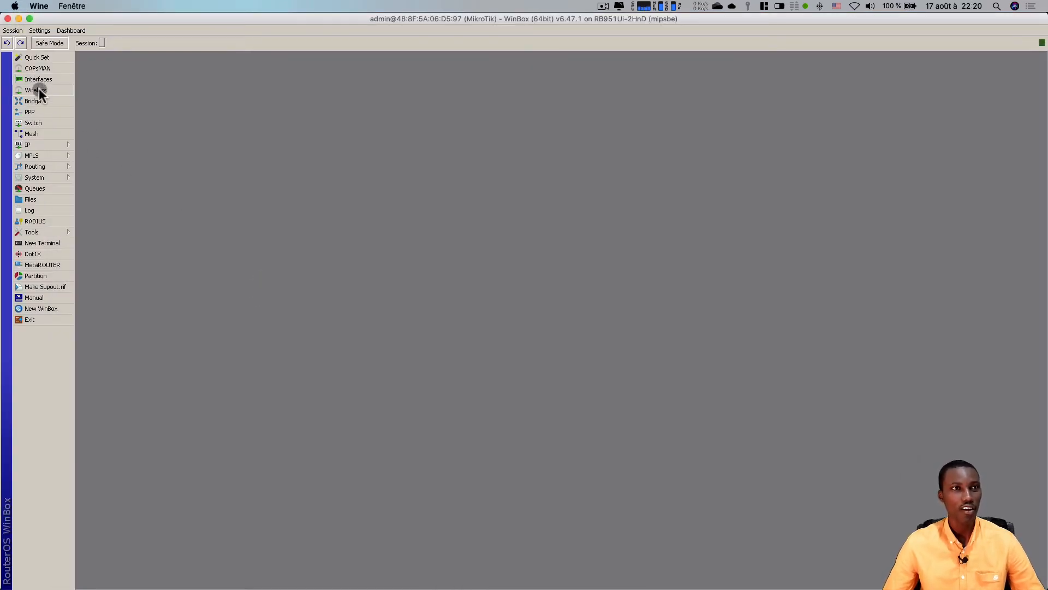
# Step: Open the wireless interfaces list at full size and enable the wlan1 interface
pyautogui.click(38, 89)
pyautogui.doubleClick(276, 219)
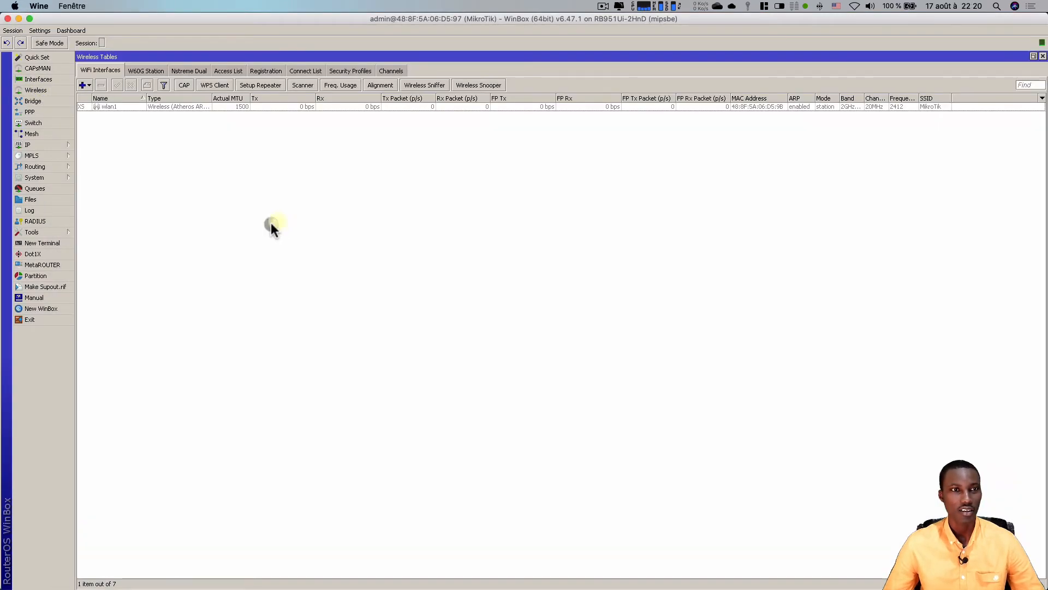
pyautogui.click(119, 106)
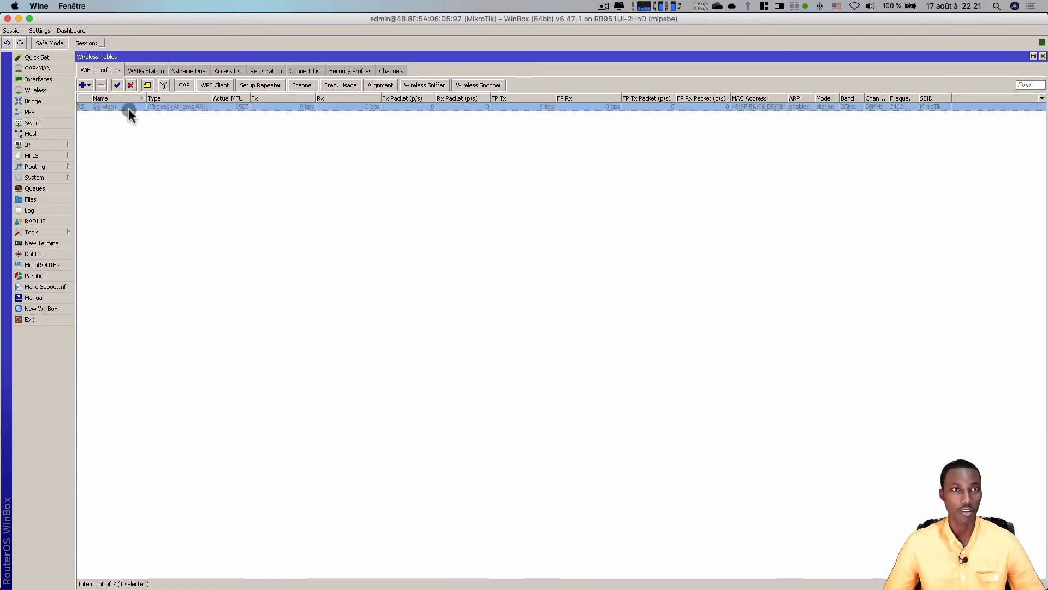
pyautogui.click(117, 85)
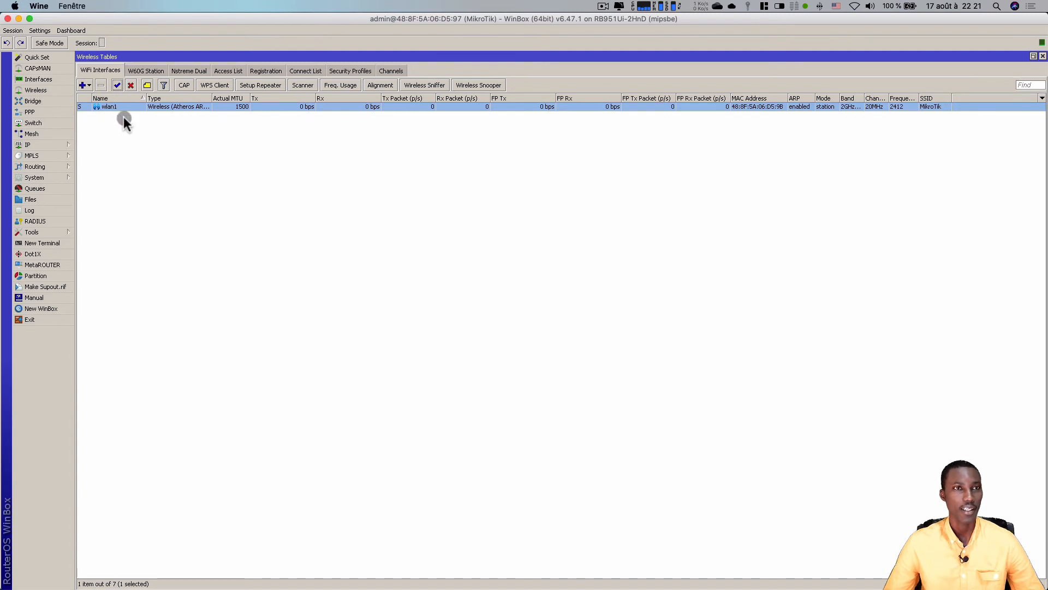
pyautogui.click(149, 153)
# Step: Open the wlan1 interface's settings and change its name to WIFI
pyautogui.doubleClick(112, 107)
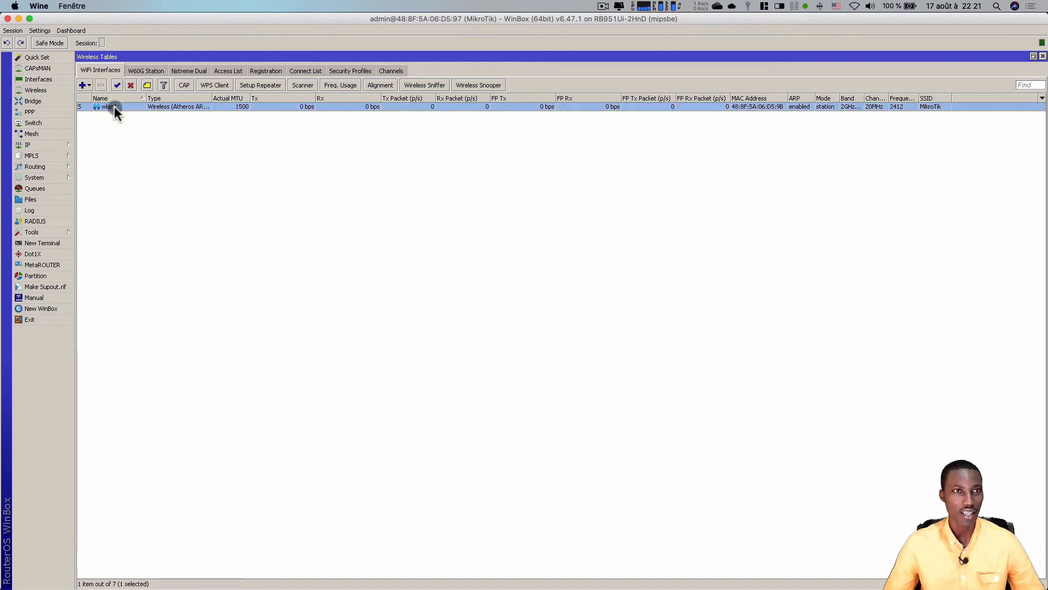
pyautogui.moveTo(450, 147); pyautogui.dragTo(398, 146)
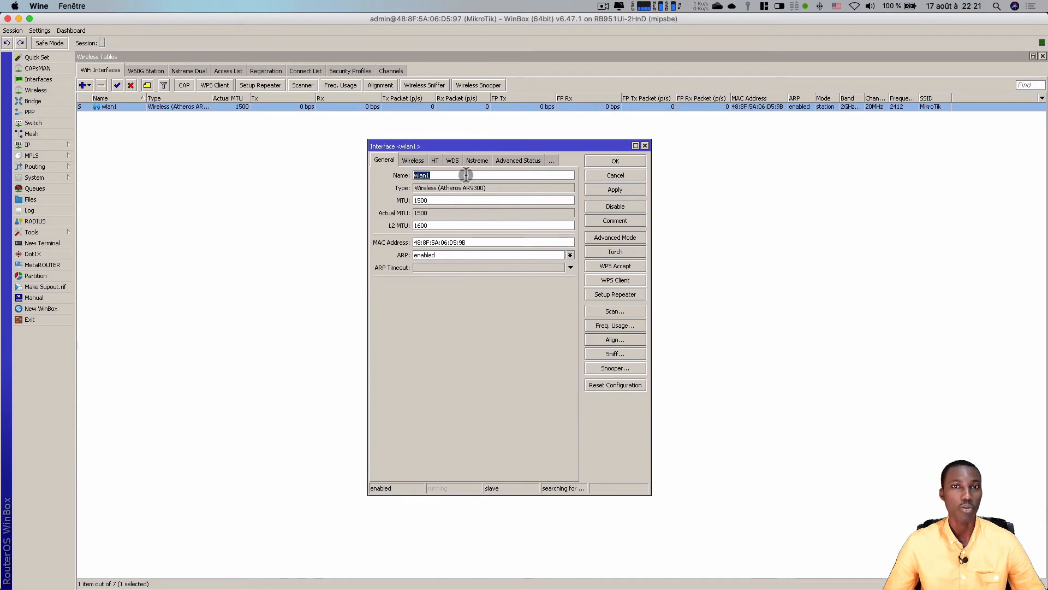
pyautogui.write('wifi')
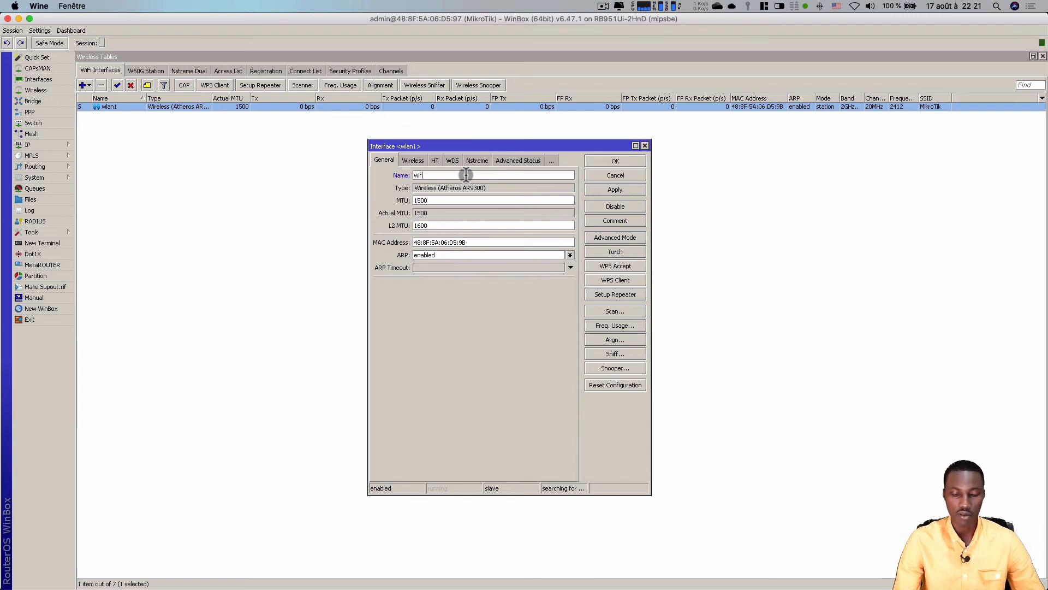
pyautogui.press('BackSpace')
pyautogui.press('BackSpace')
pyautogui.press('BackSpace')
pyautogui.press('BackSpace')
pyautogui.write('WI')
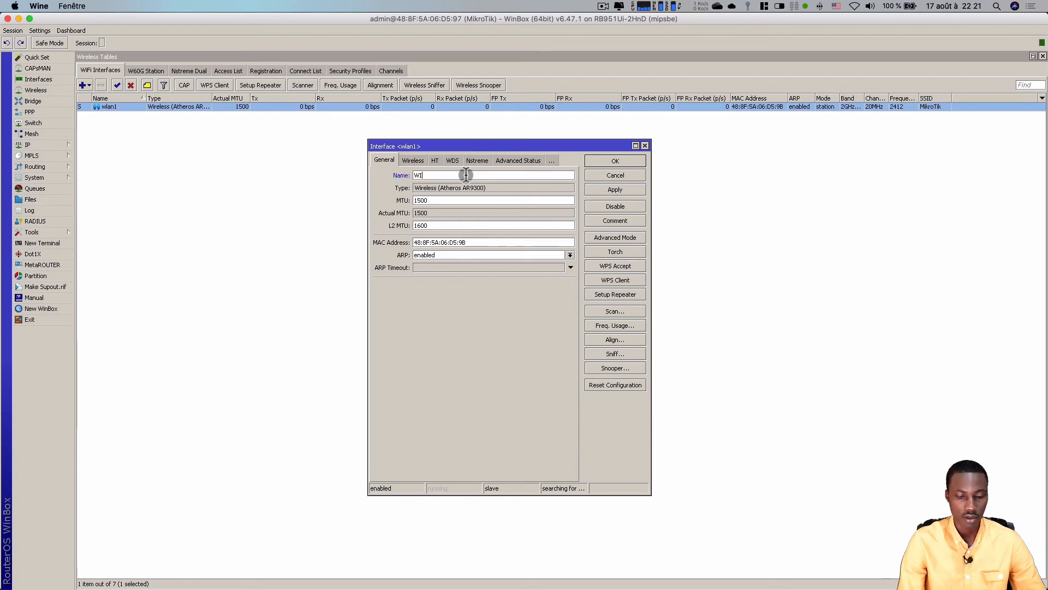
pyautogui.write('FI')
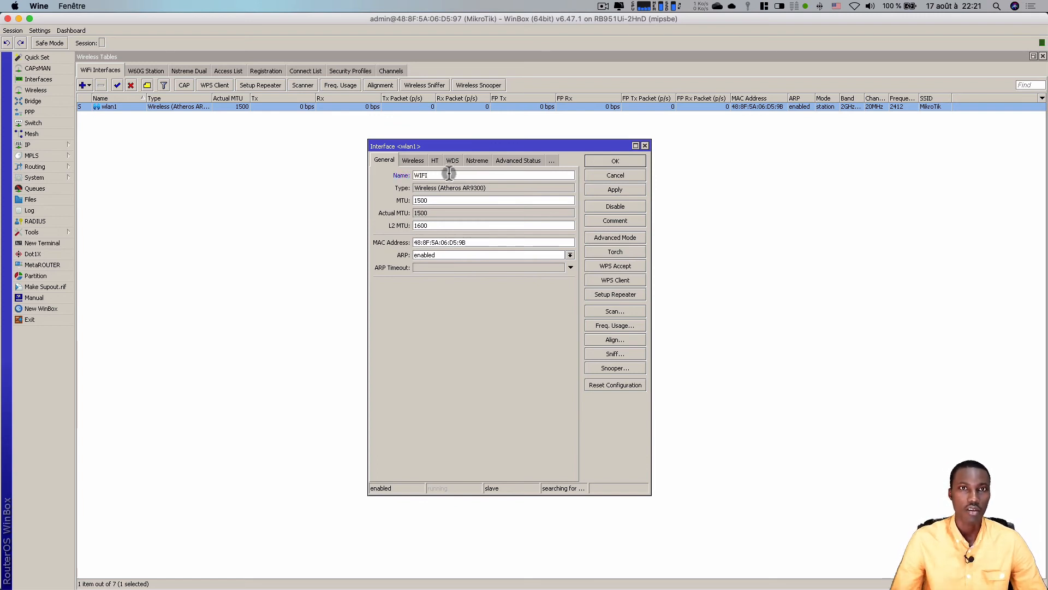
# Step: Widen the interface's settings window and set its wireless mode to ap bridge
pyautogui.click(420, 159)
pyautogui.moveTo(368, 268); pyautogui.dragTo(268, 283)
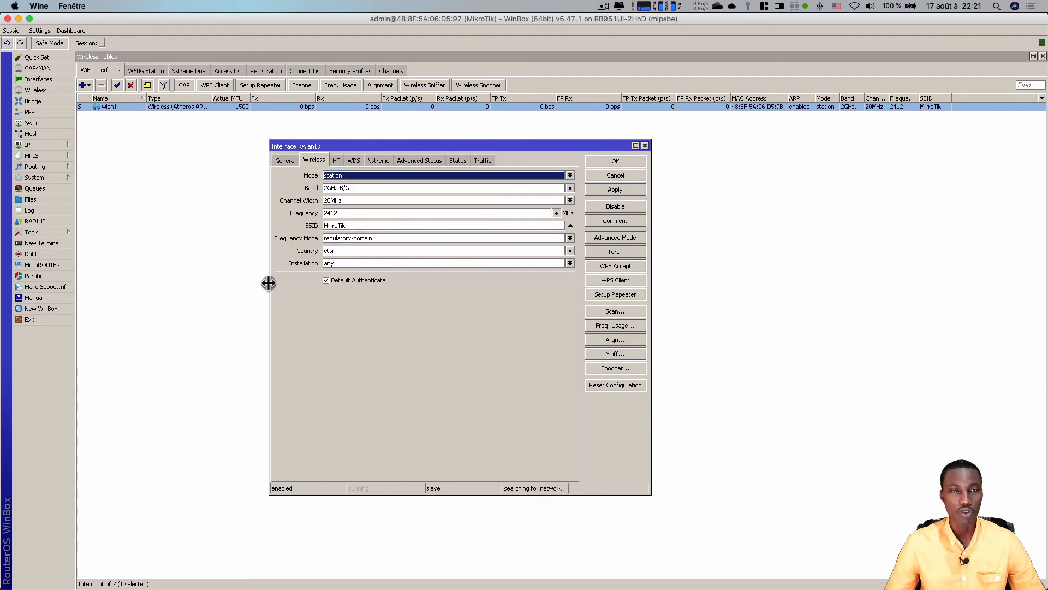
pyautogui.click(334, 177)
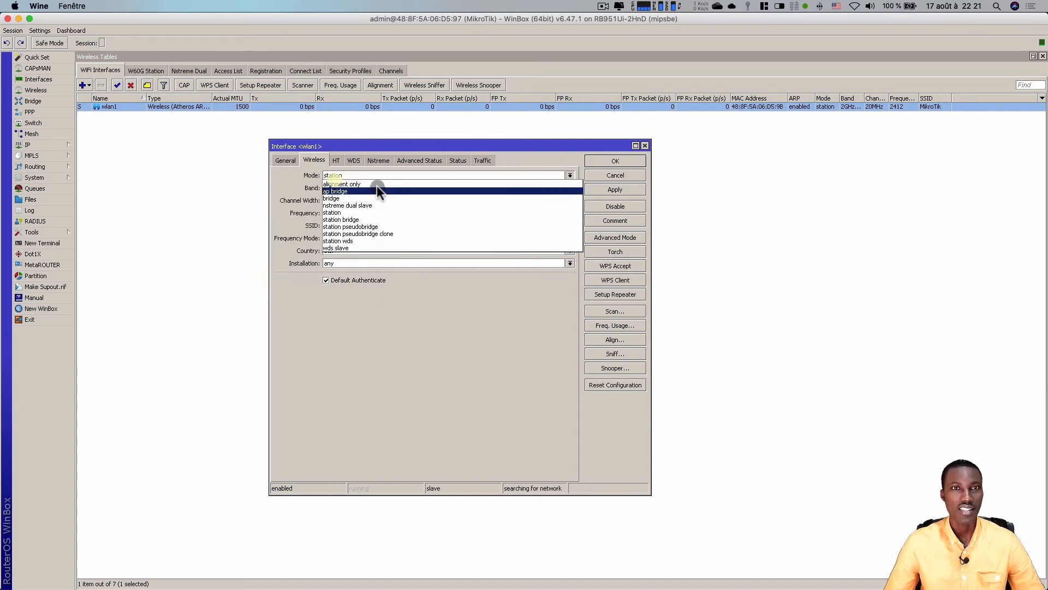
pyautogui.click(349, 190)
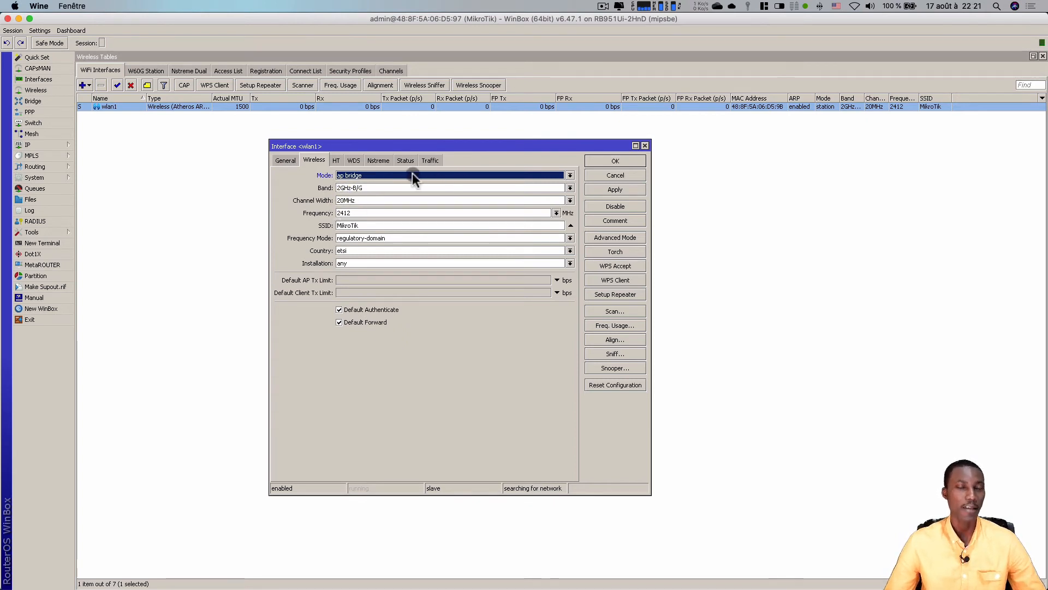
# Step: Set the wireless band to 2GHz-B/G/N after trying 2GHz-only-N
pyautogui.click(365, 187)
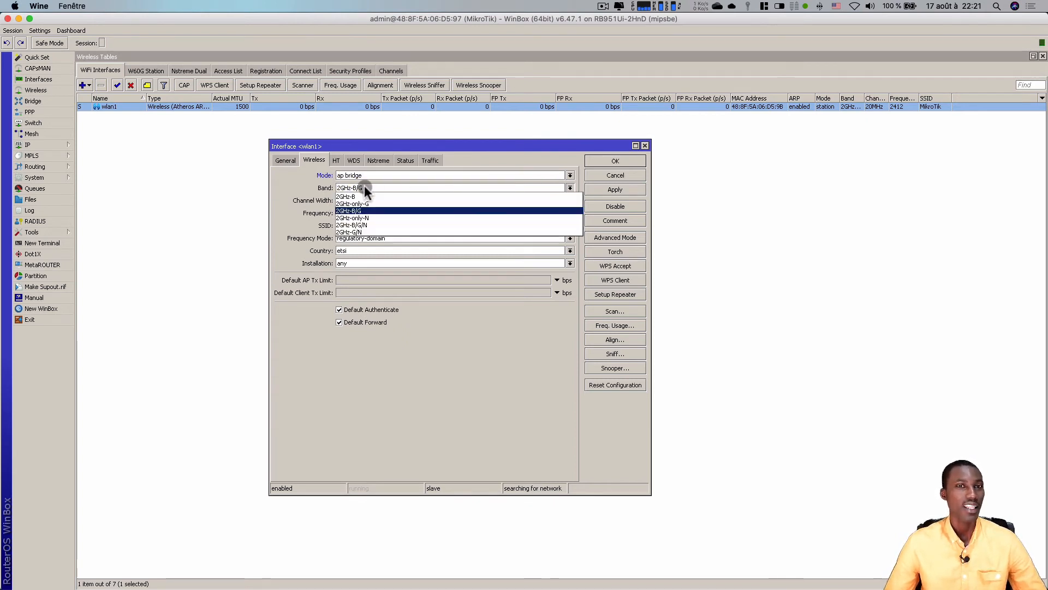
pyautogui.click(364, 225)
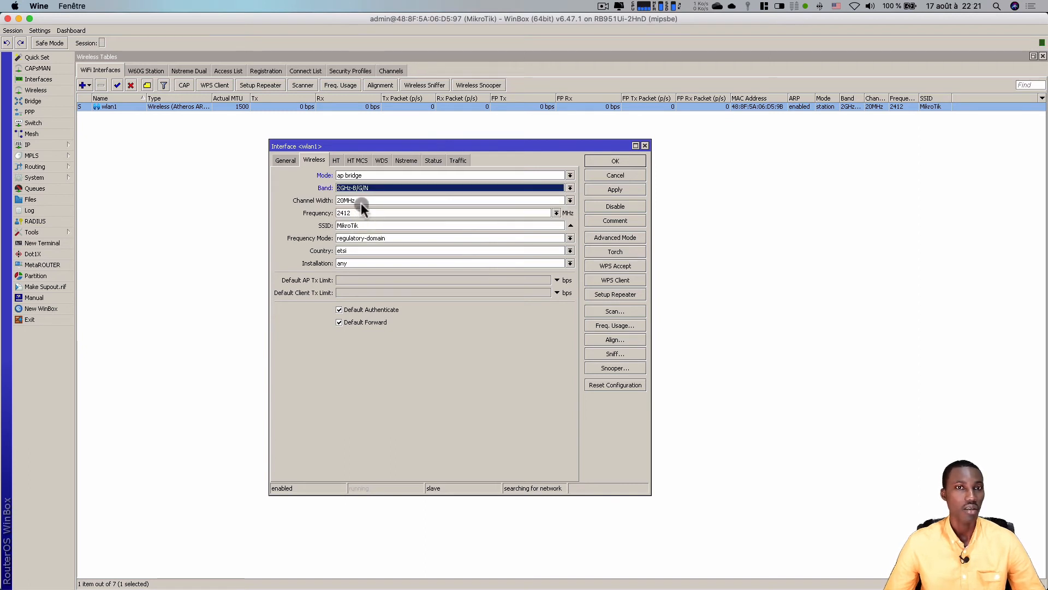
pyautogui.click(362, 188)
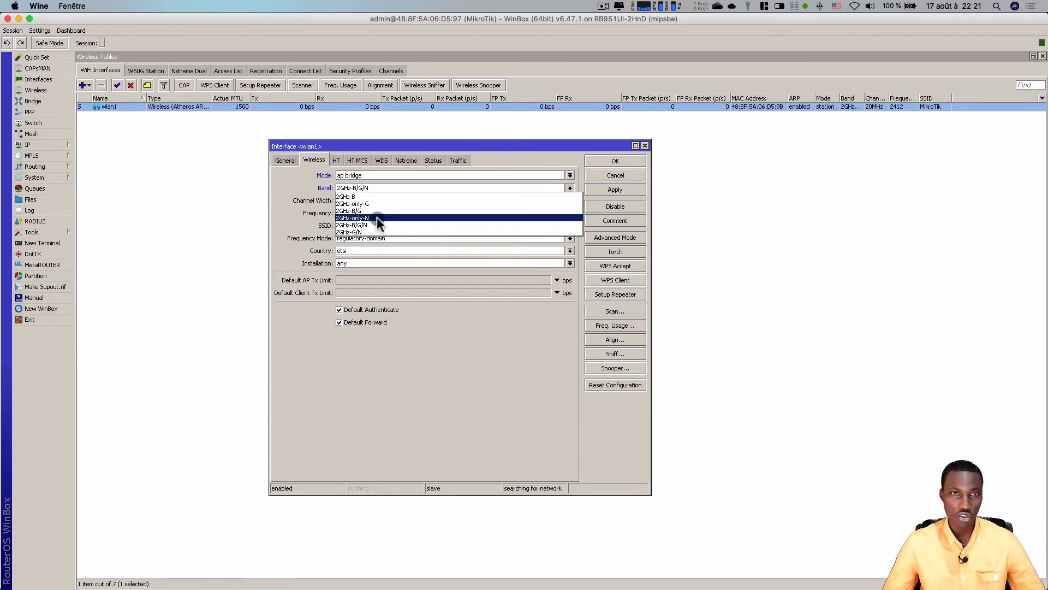
pyautogui.click(377, 217)
pyautogui.click(370, 189)
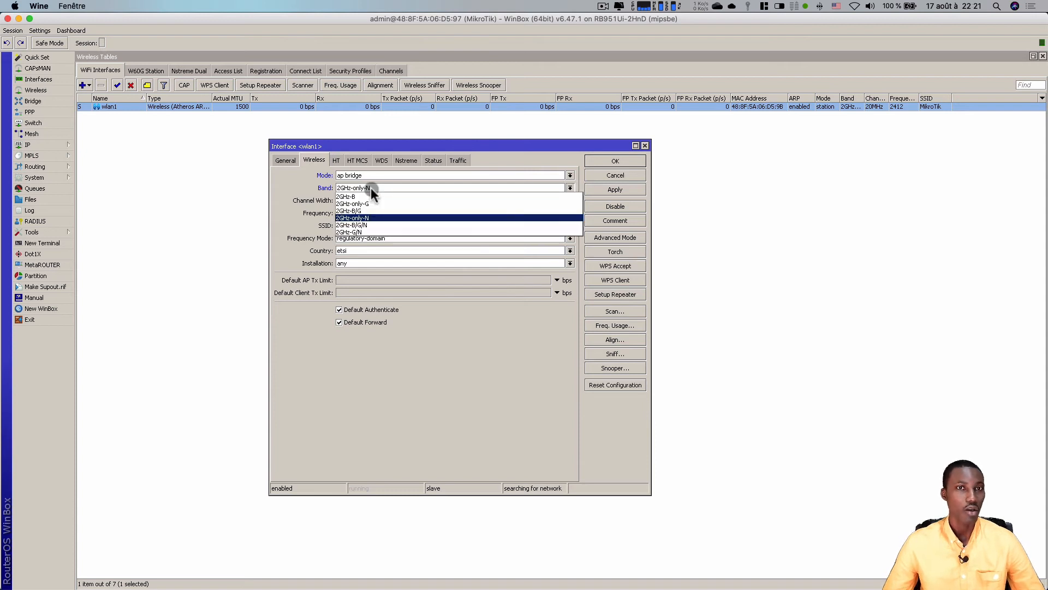
pyautogui.click(364, 223)
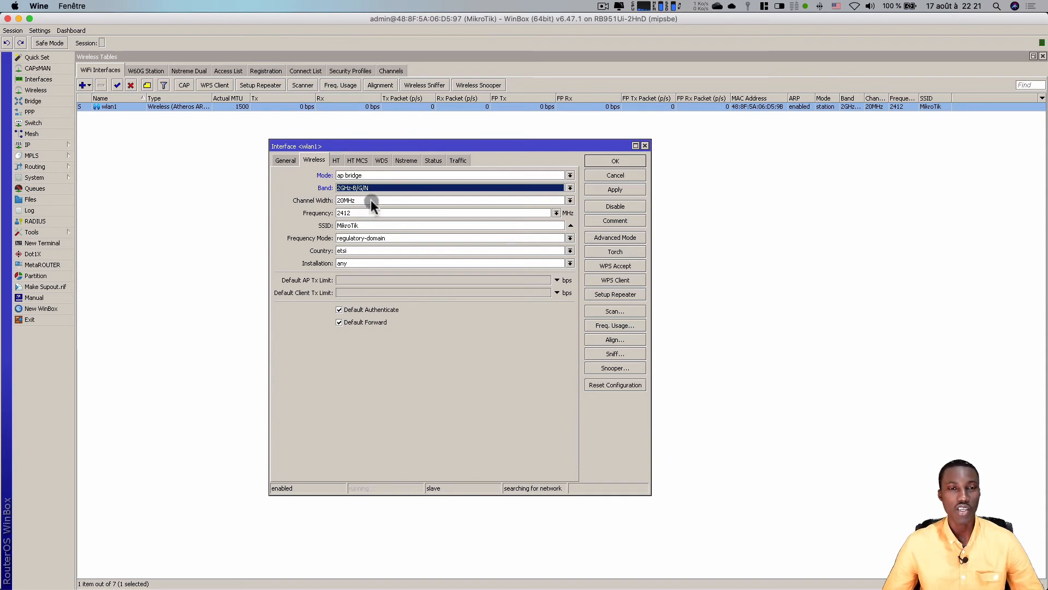
# Step: Set the channel width to 20/40MHz eC and the frequency to 2462 MHz
pyautogui.click(371, 199)
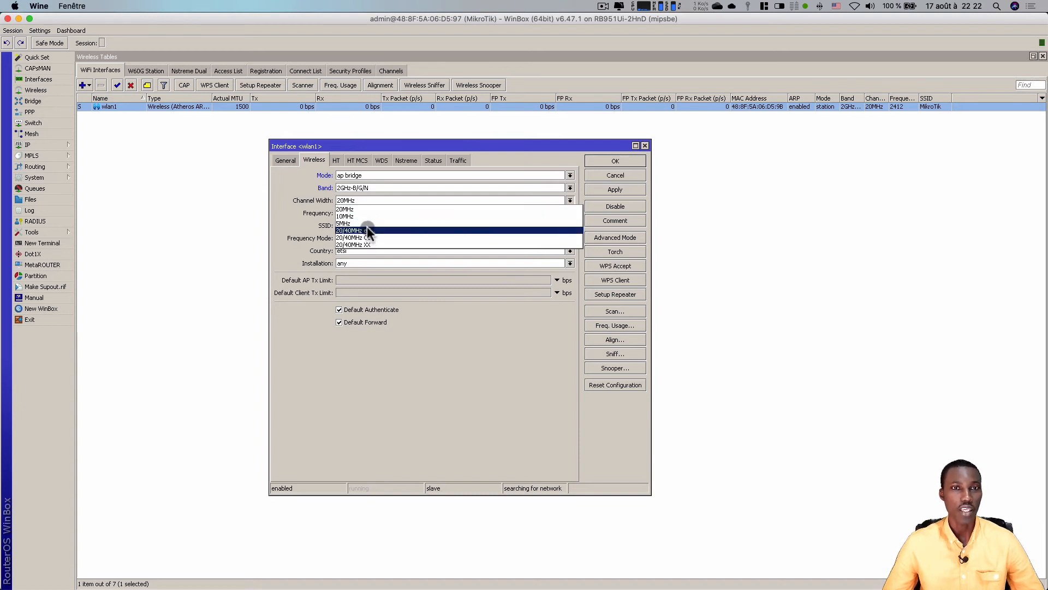
pyautogui.click(359, 208)
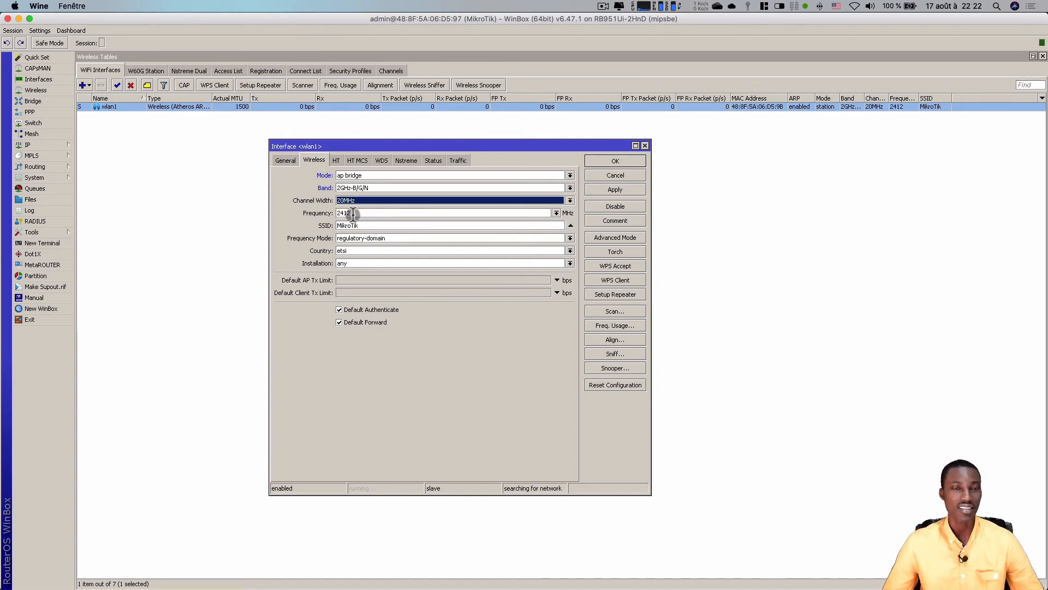
pyautogui.click(379, 200)
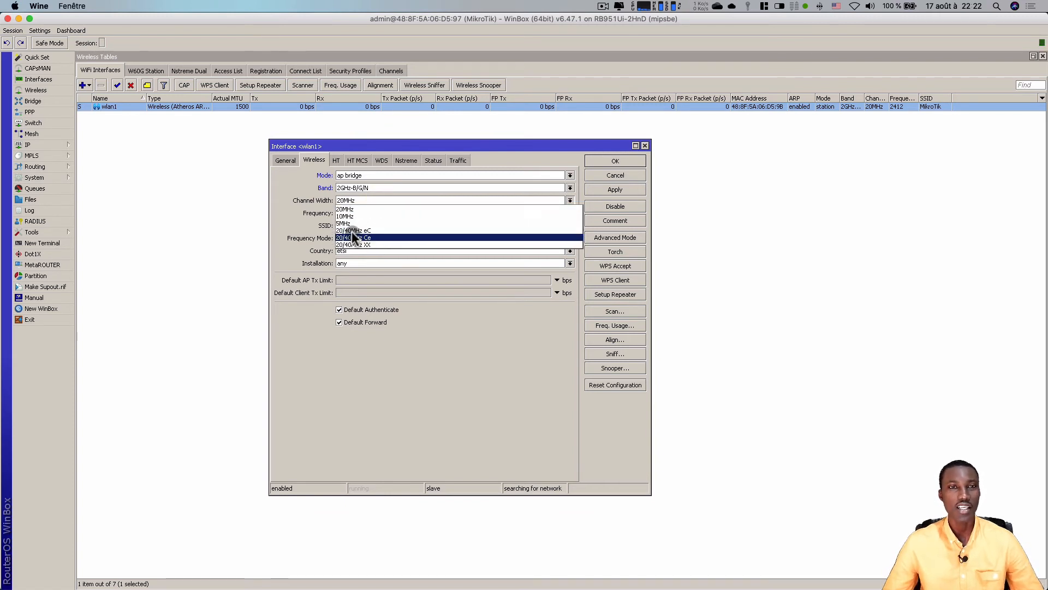
pyautogui.click(359, 231)
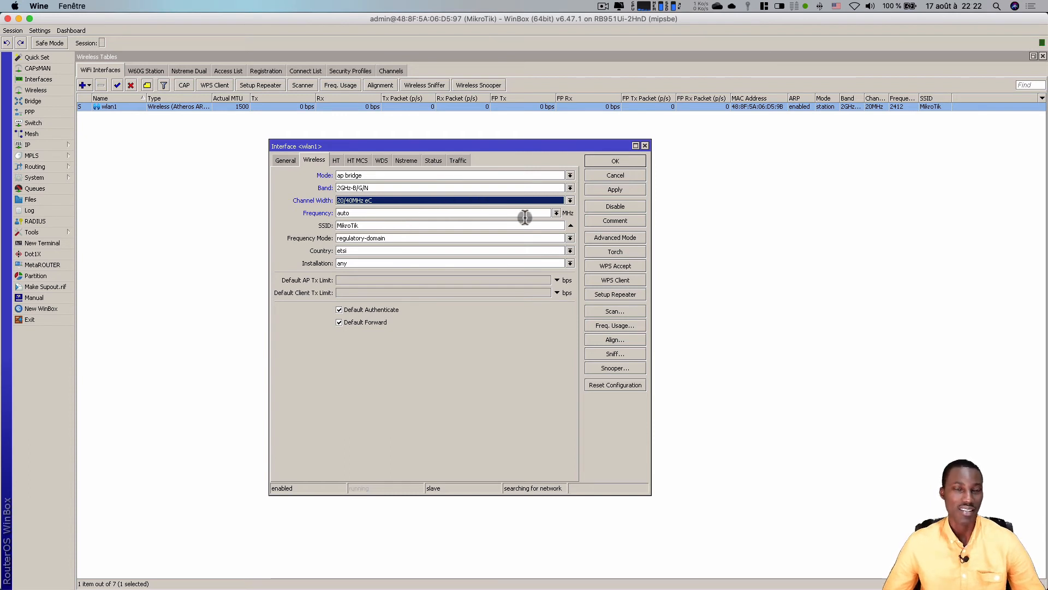
pyautogui.click(556, 213)
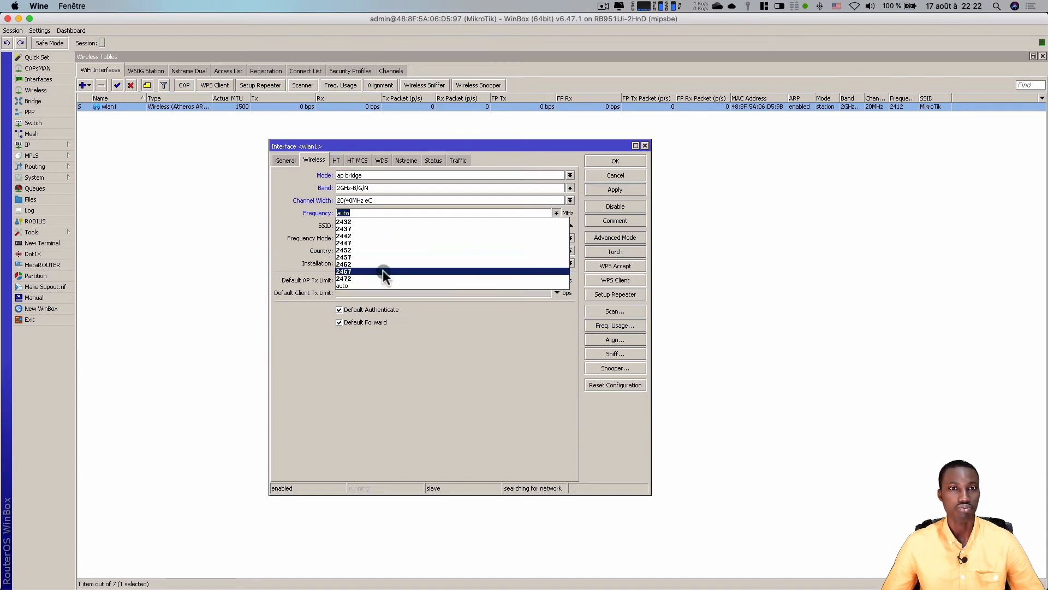
pyautogui.click(369, 264)
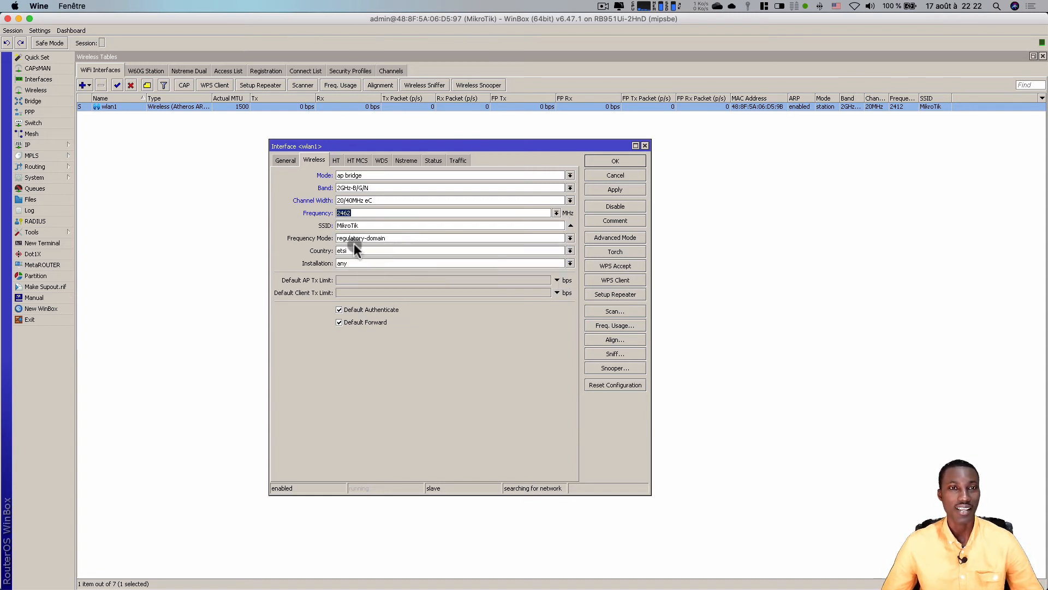
# Step: Set the wireless network's SSID to CyberSpot WIFI
pyautogui.moveTo(363, 227); pyautogui.dragTo(320, 225)
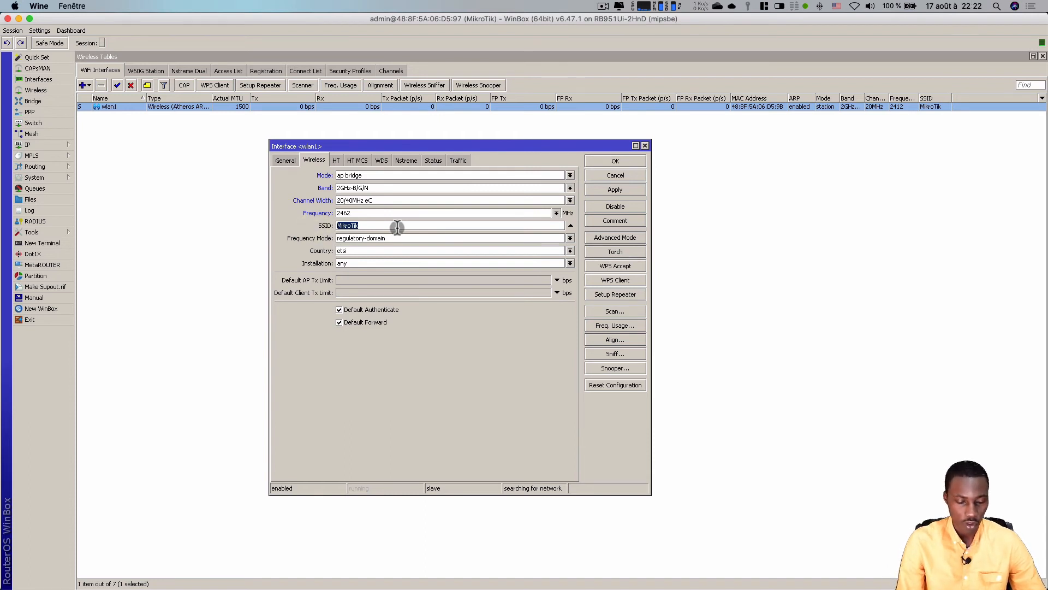
pyautogui.write('c')
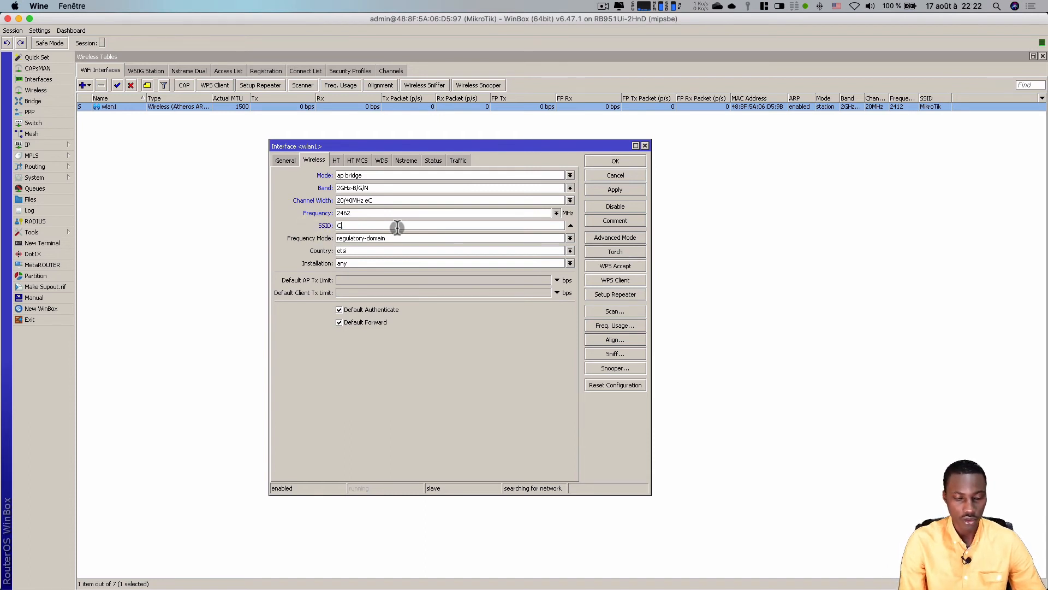
pyautogui.write('yber')
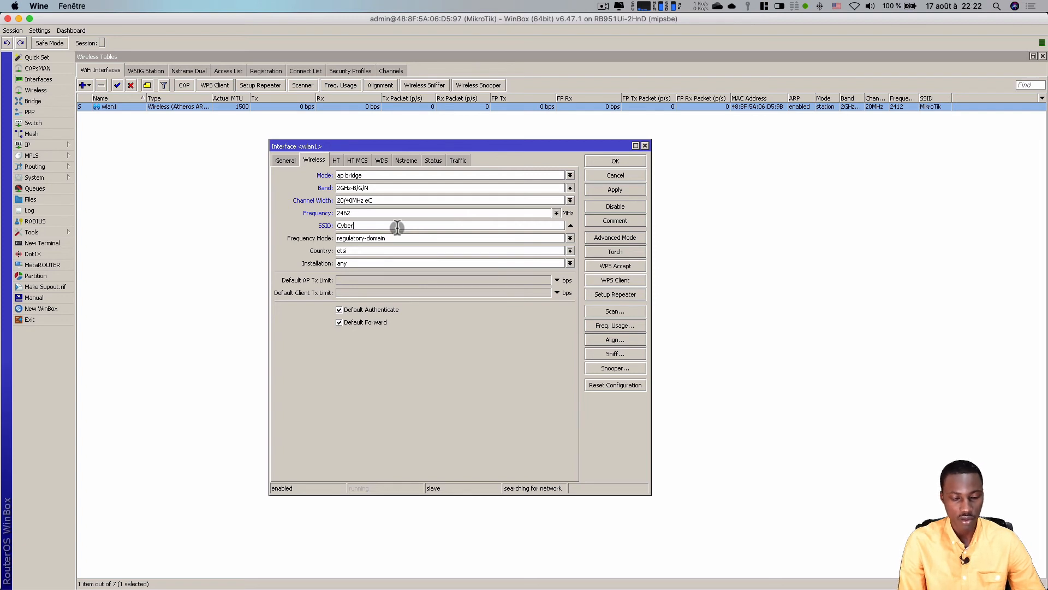
pyautogui.write('s')
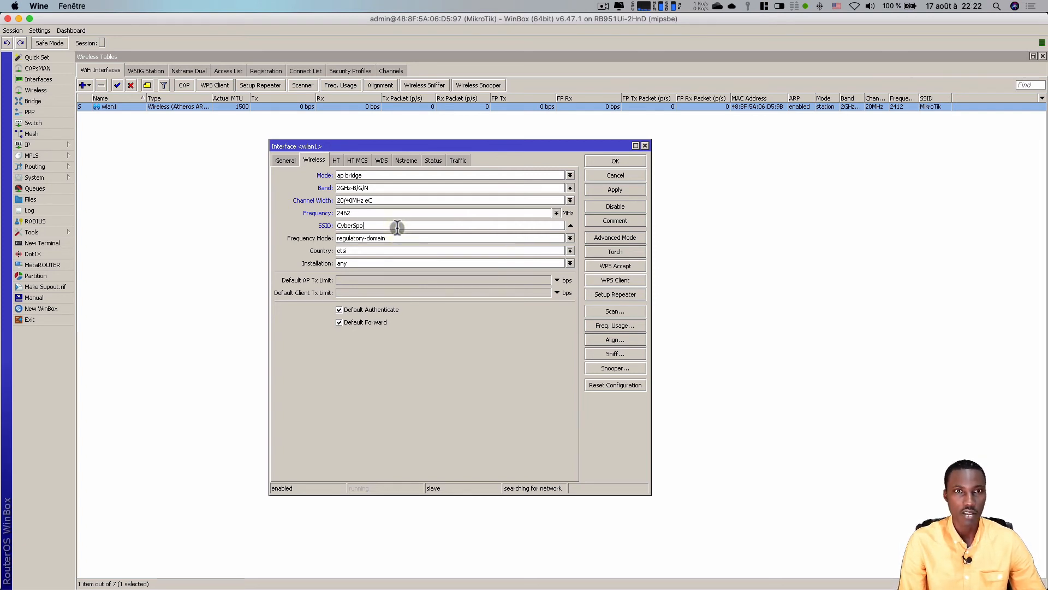
pyautogui.write('pot Z')
pyautogui.press('BackSpace')
pyautogui.write('W')
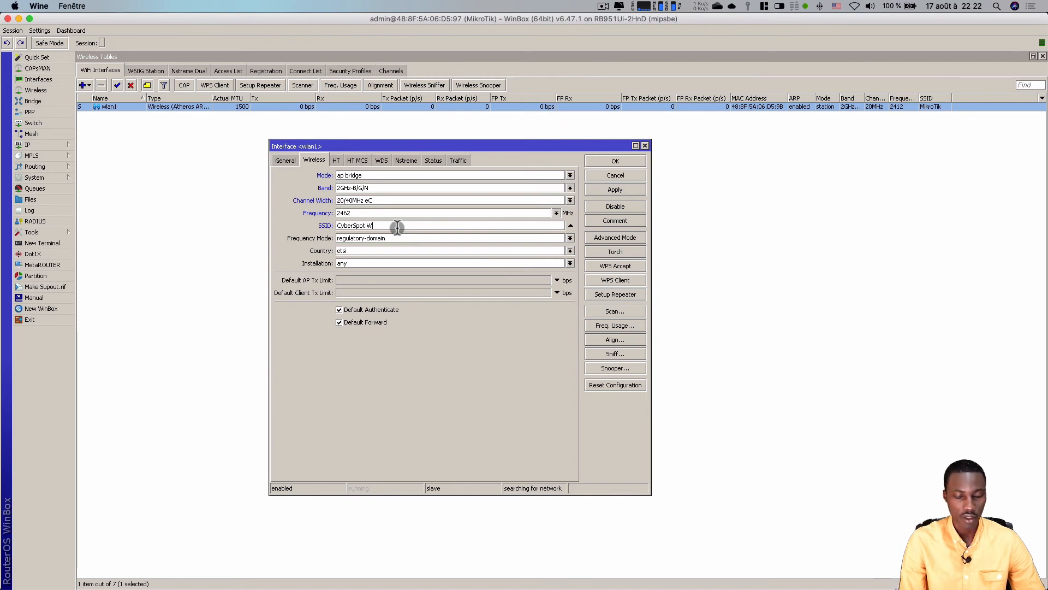
pyautogui.write('IFI')
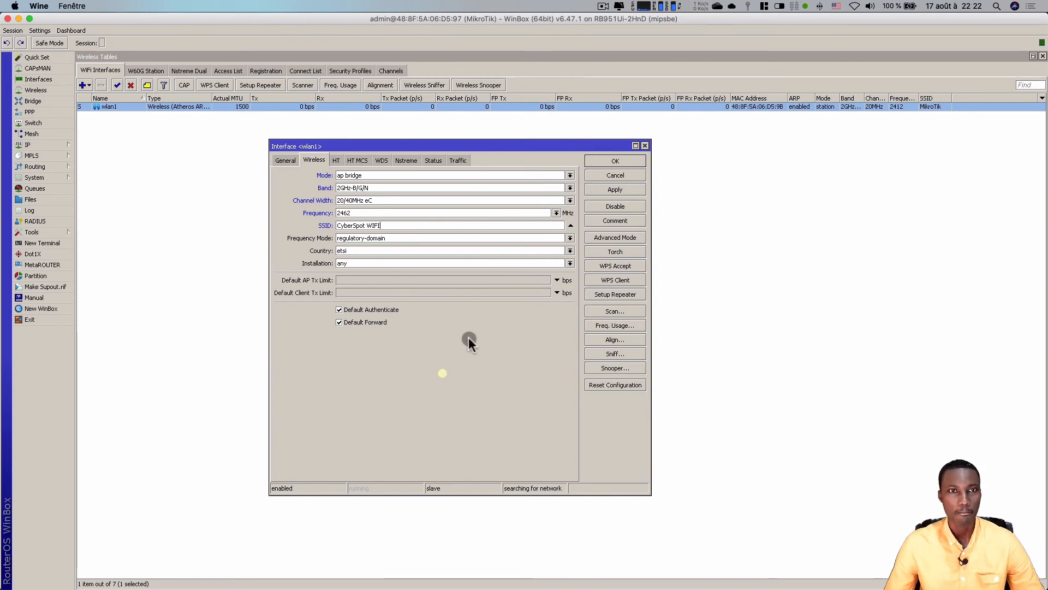
# Step: Set the wireless interface's country to united states
pyautogui.click(540, 250)
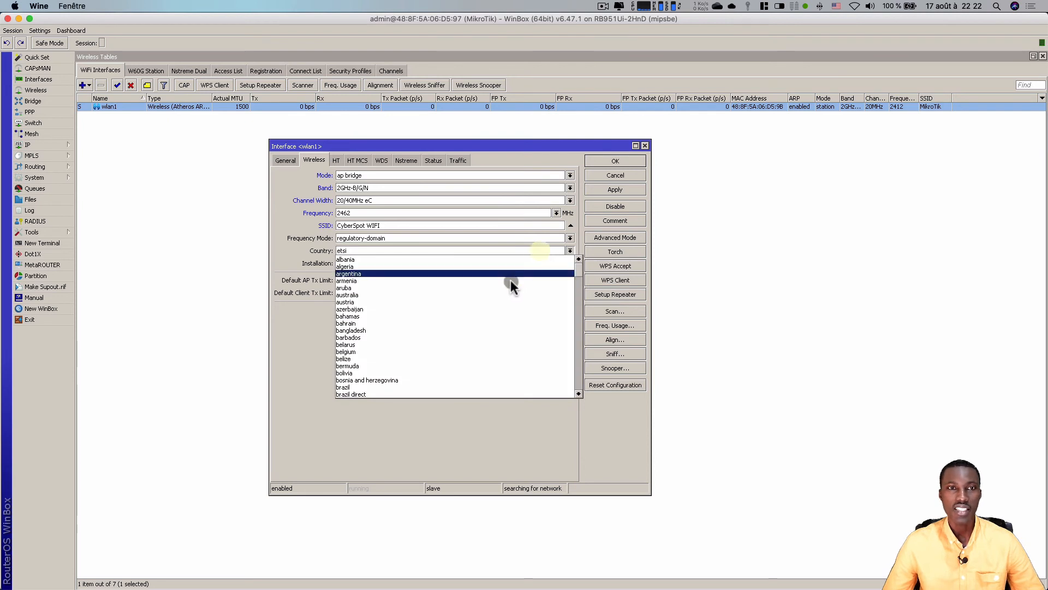
pyautogui.scroll(-20, 485, 305)
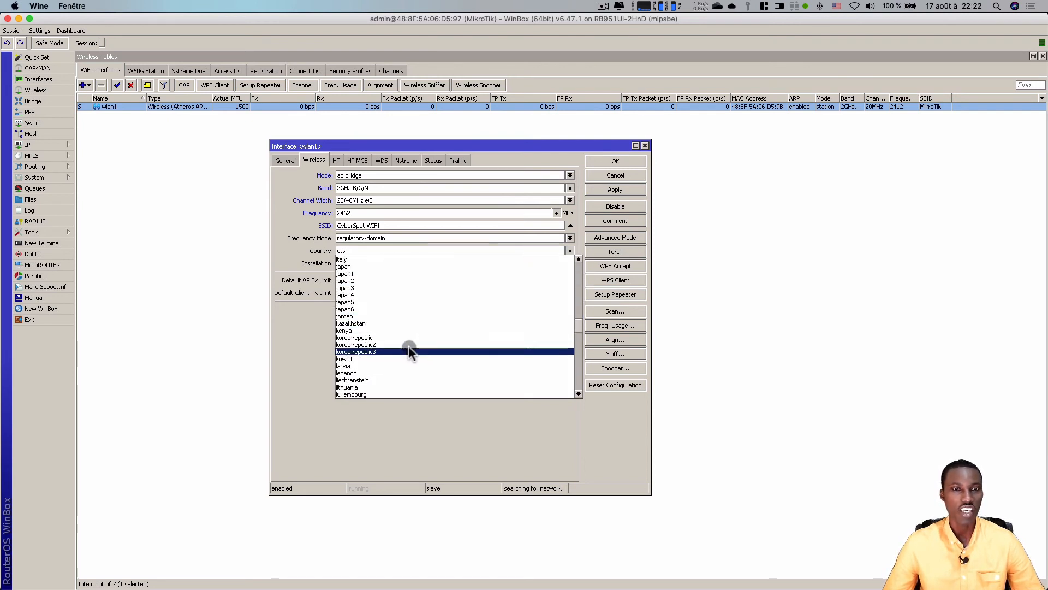
pyautogui.scroll(-12, 408, 346)
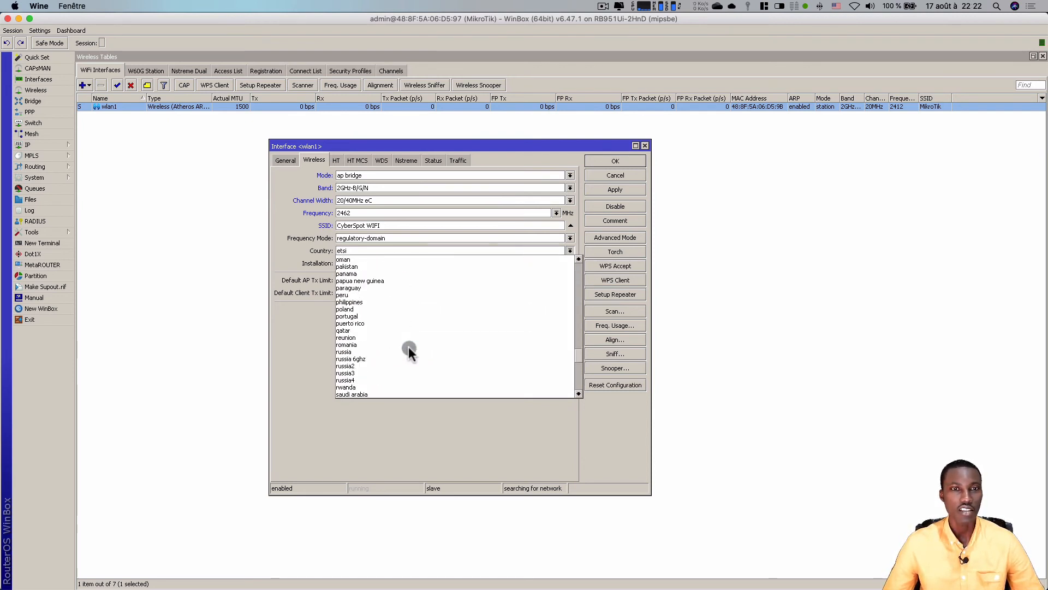
pyautogui.scroll(20, 409, 346)
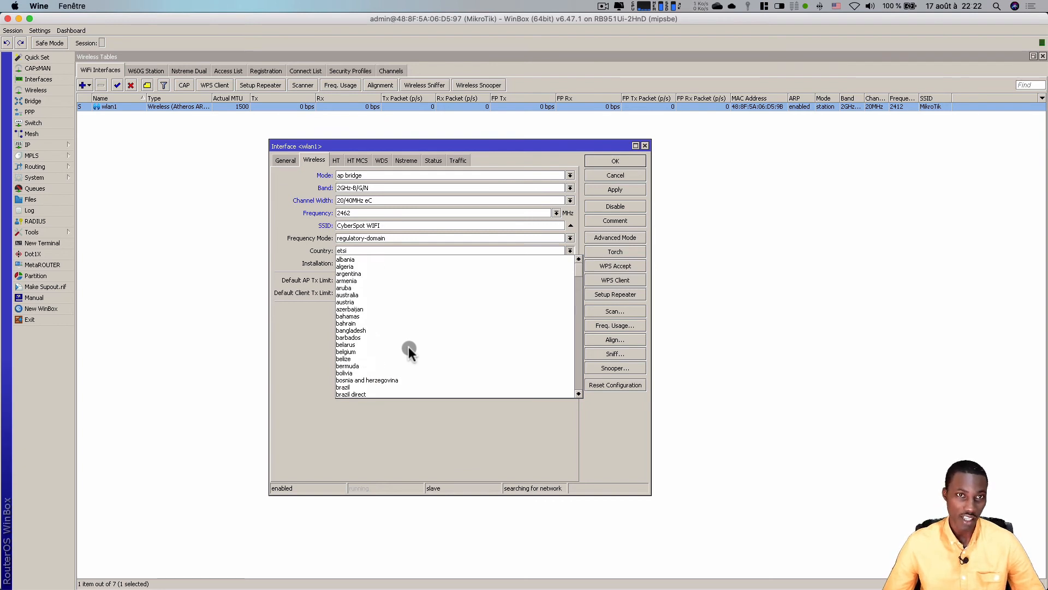
pyautogui.scroll(-20, 409, 347)
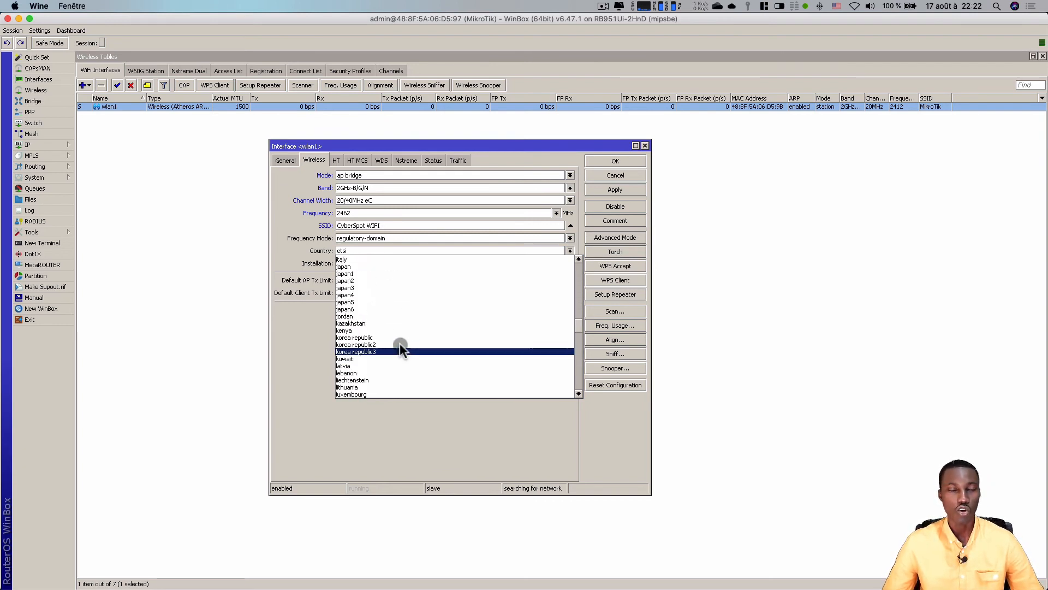
pyautogui.scroll(8, 400, 345)
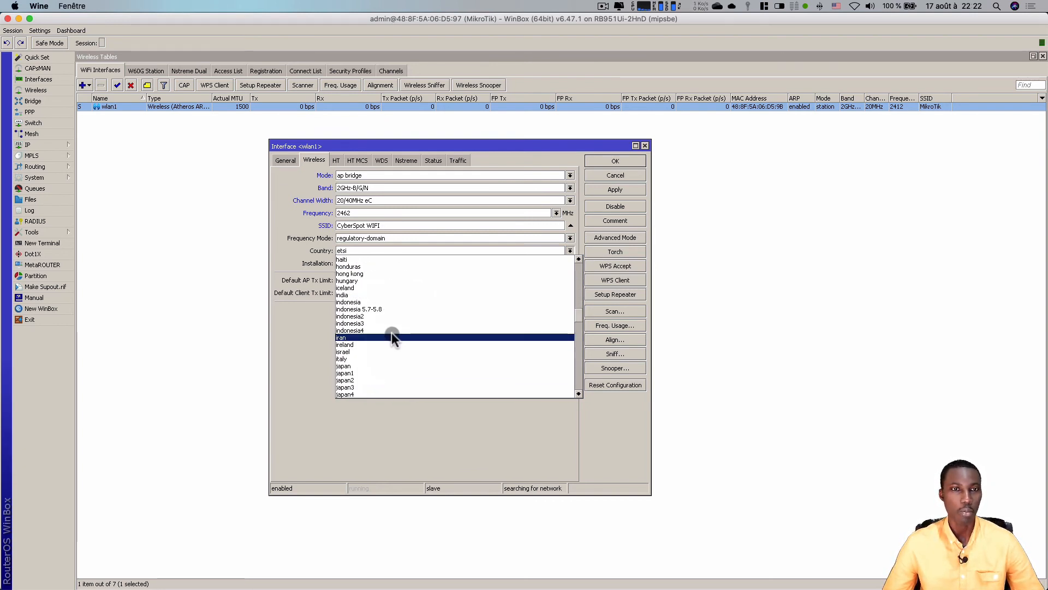
pyautogui.scroll(-20, 391, 344)
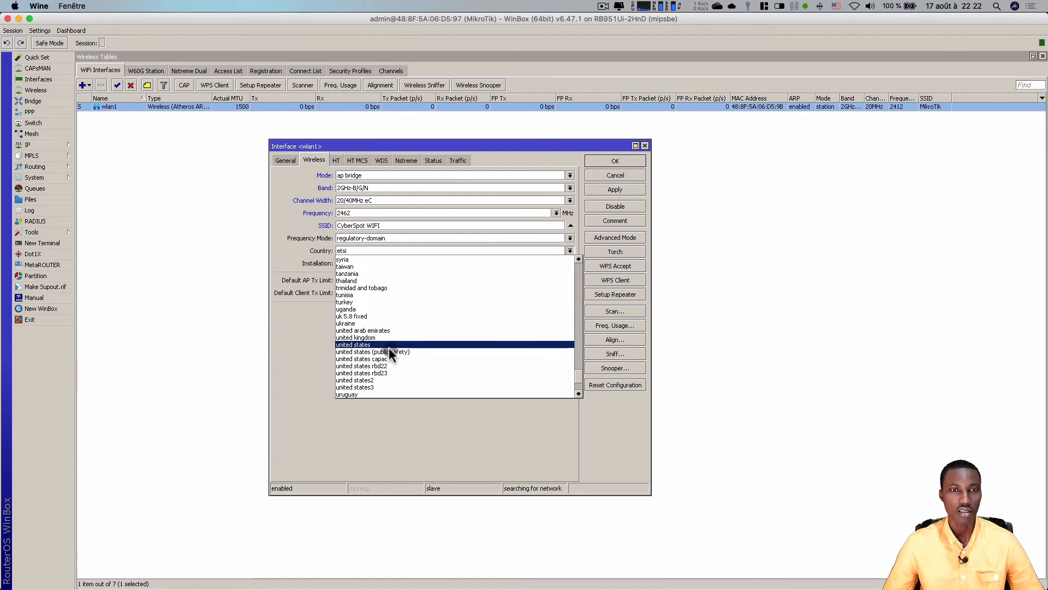
pyautogui.scroll(-8, 389, 348)
pyautogui.click(350, 278)
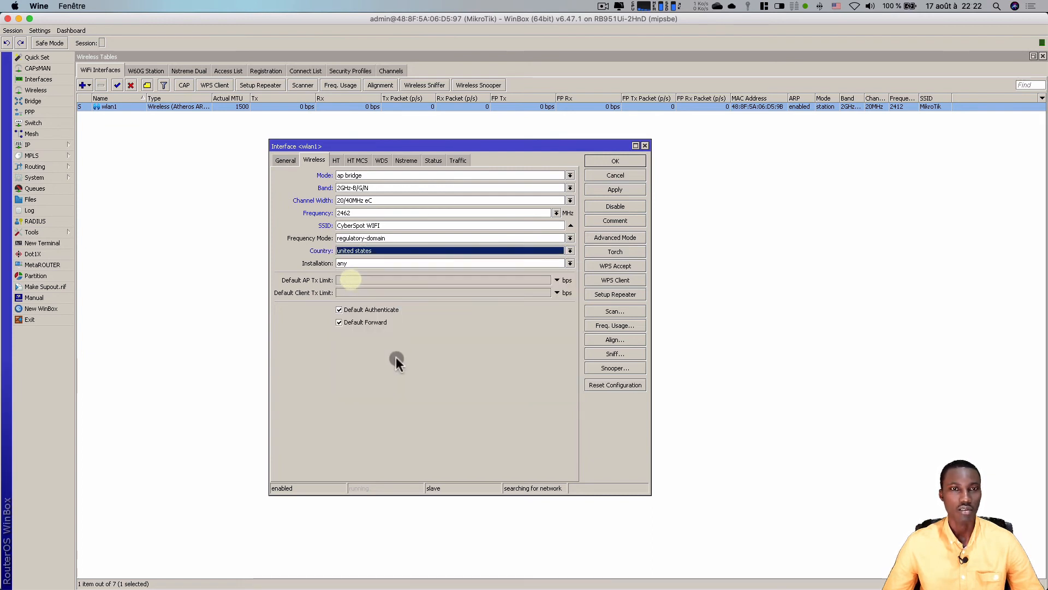
# Step: Set the wireless interface's installation type to indoor, apply the settings and close its window
pyautogui.click(391, 264)
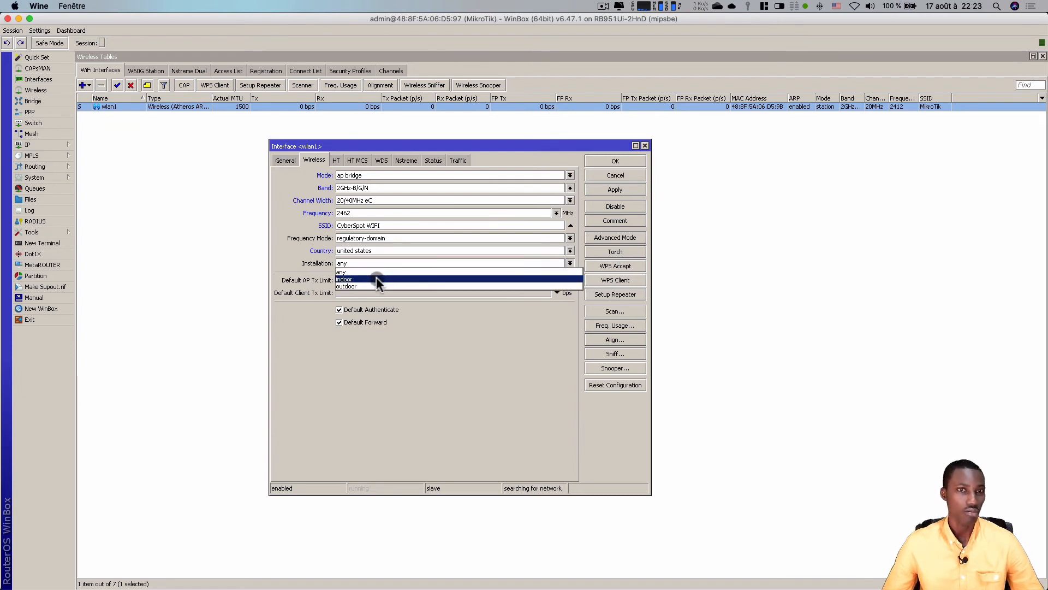
pyautogui.click(375, 277)
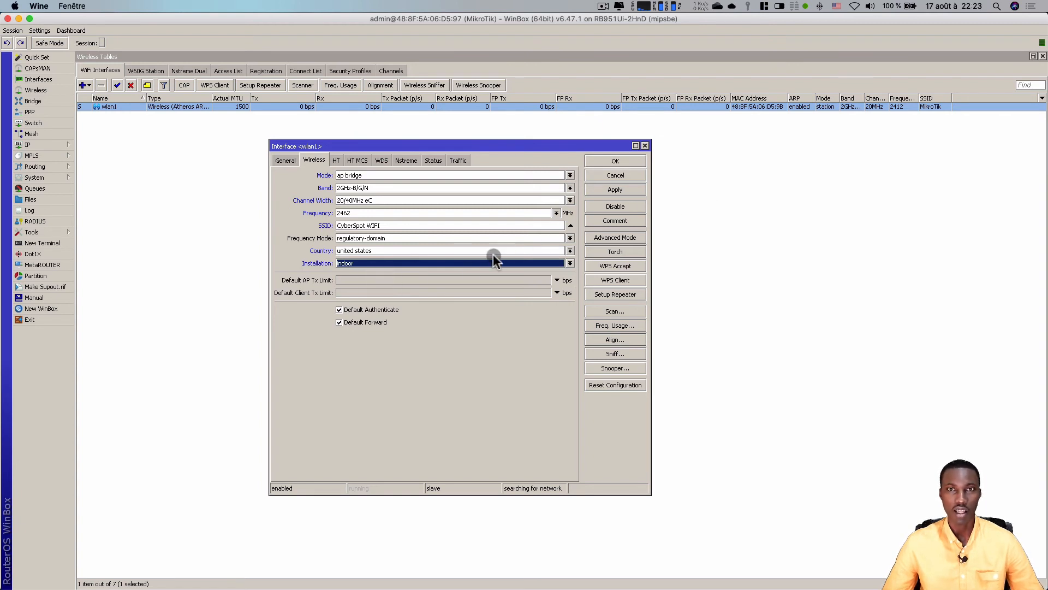
pyautogui.click(466, 264)
pyautogui.click(447, 277)
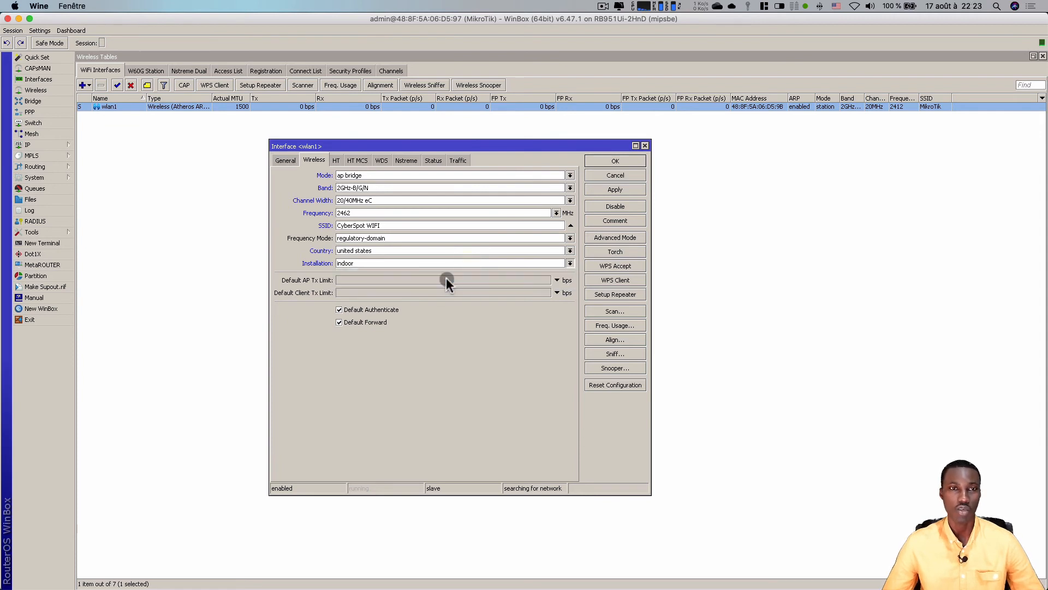
pyautogui.click(618, 190)
pyautogui.click(612, 160)
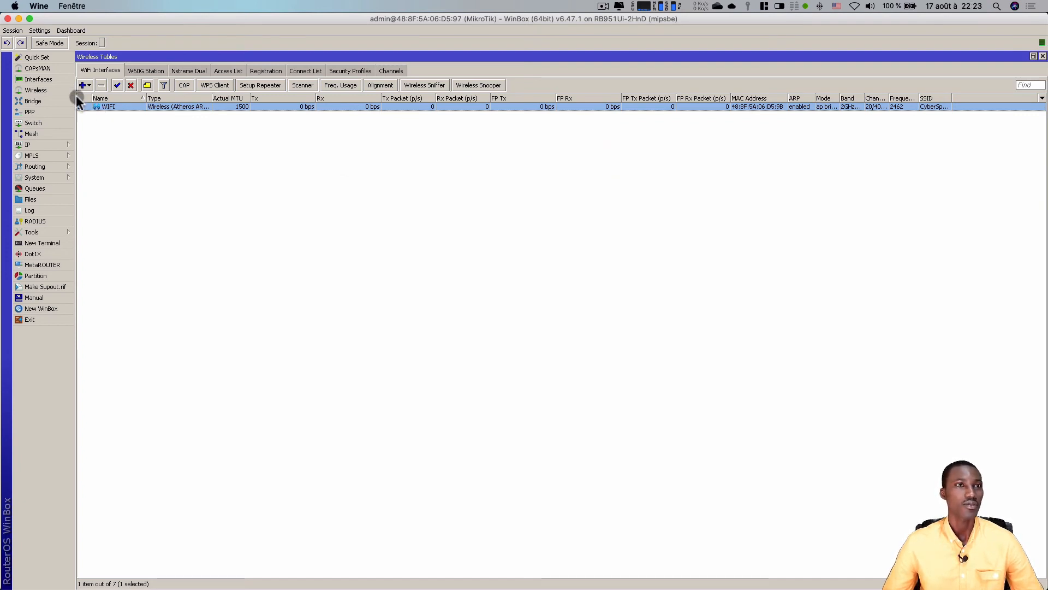
# Step: Switch to PowerPoint and show slide 5 of the base configuration checklist
pyautogui.press('super+Tab')
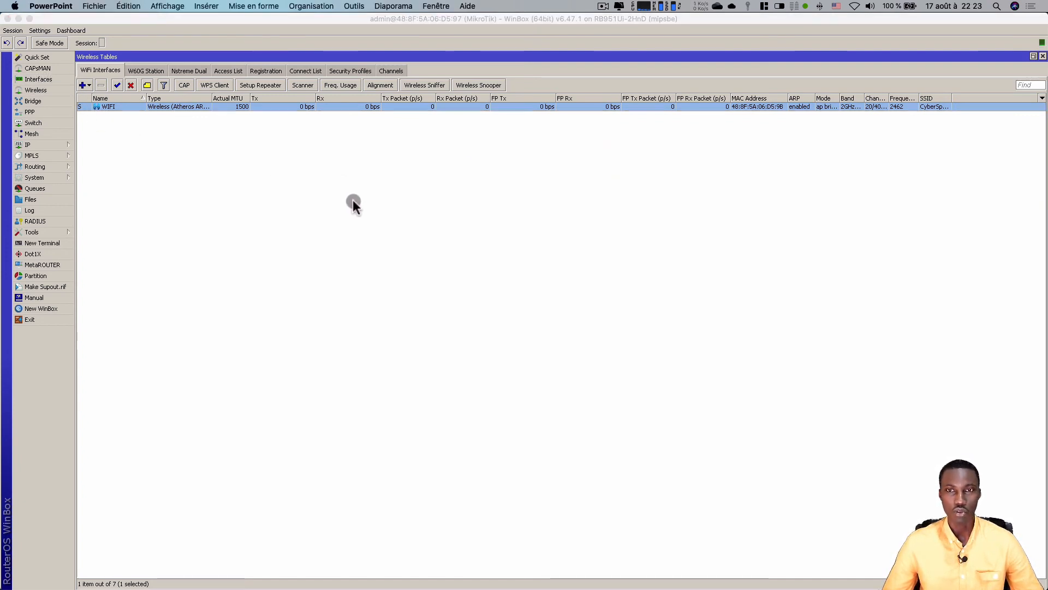
pyautogui.moveTo(676, 587)
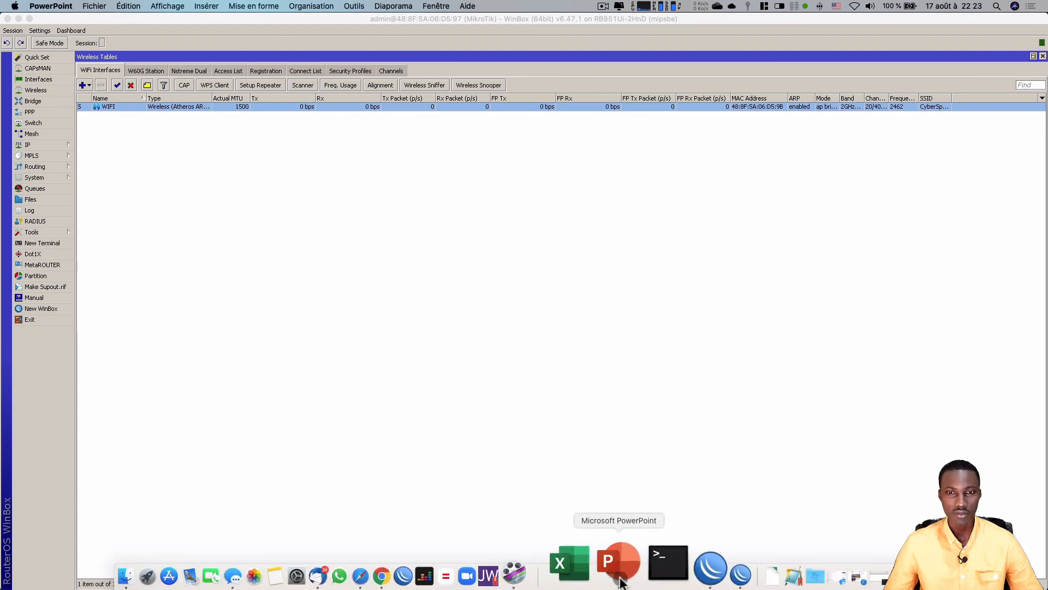
pyautogui.click(616, 565)
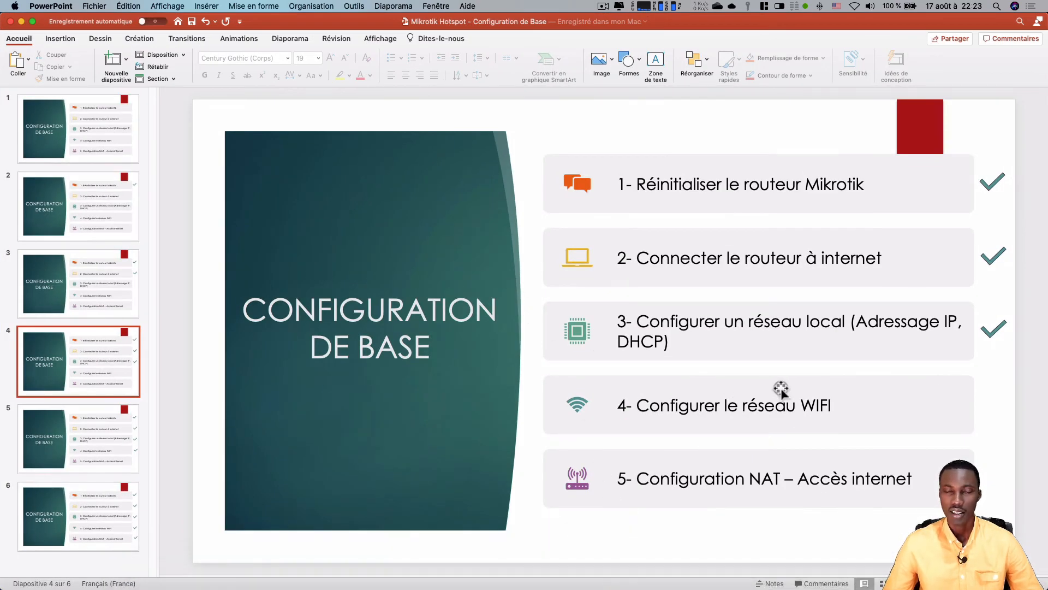
pyautogui.press('Down')
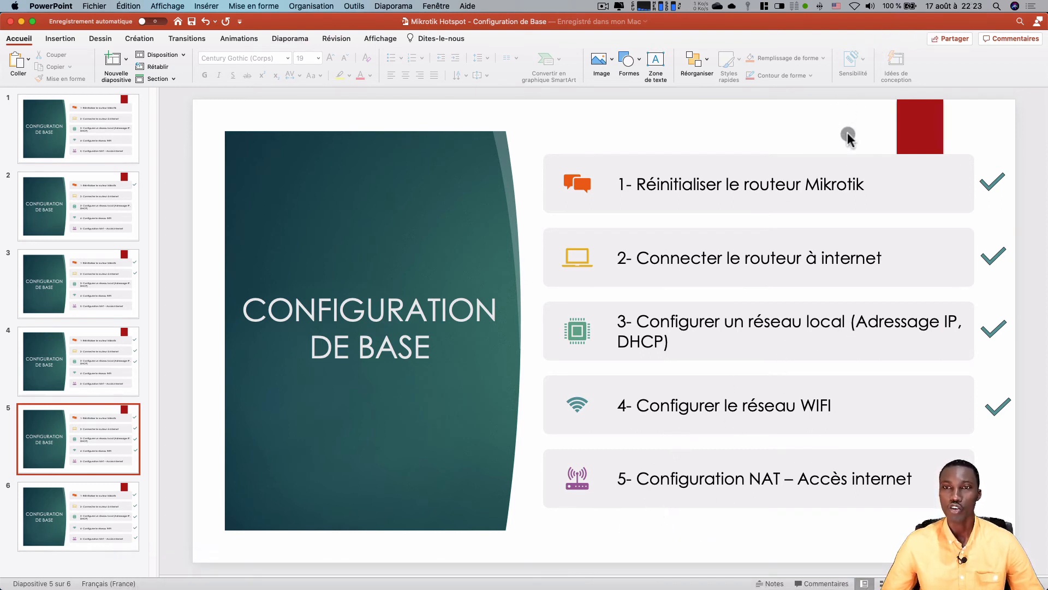
# Step: In the macOS network preferences, configure IPv4 of the USB LAN adapter via DHCP and apply the change
pyautogui.click(855, 6)
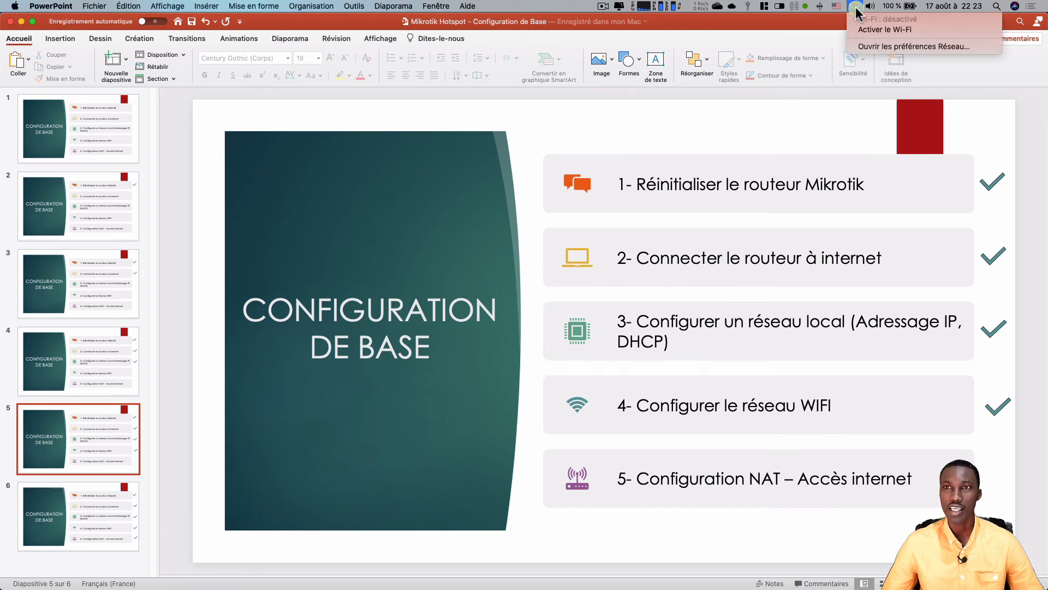
pyautogui.click(869, 49)
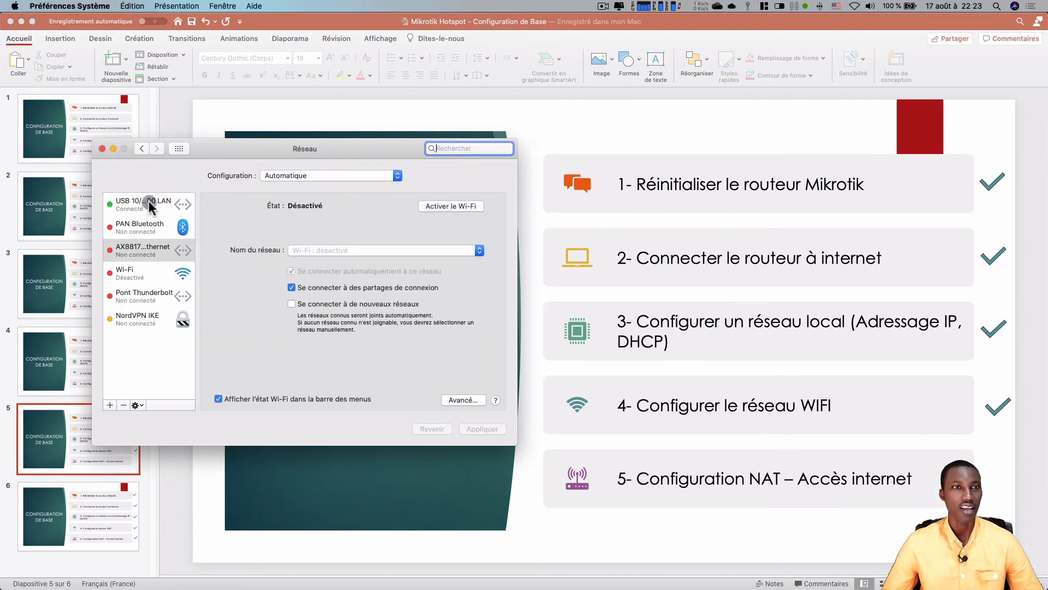
pyautogui.click(147, 203)
pyautogui.click(369, 249)
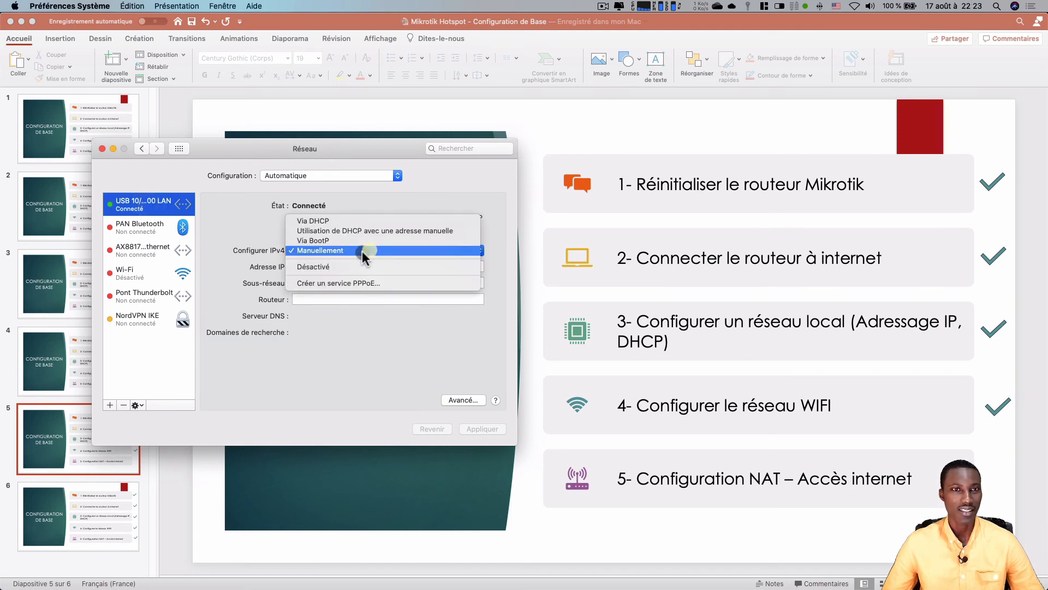
pyautogui.click(319, 221)
pyautogui.click(485, 427)
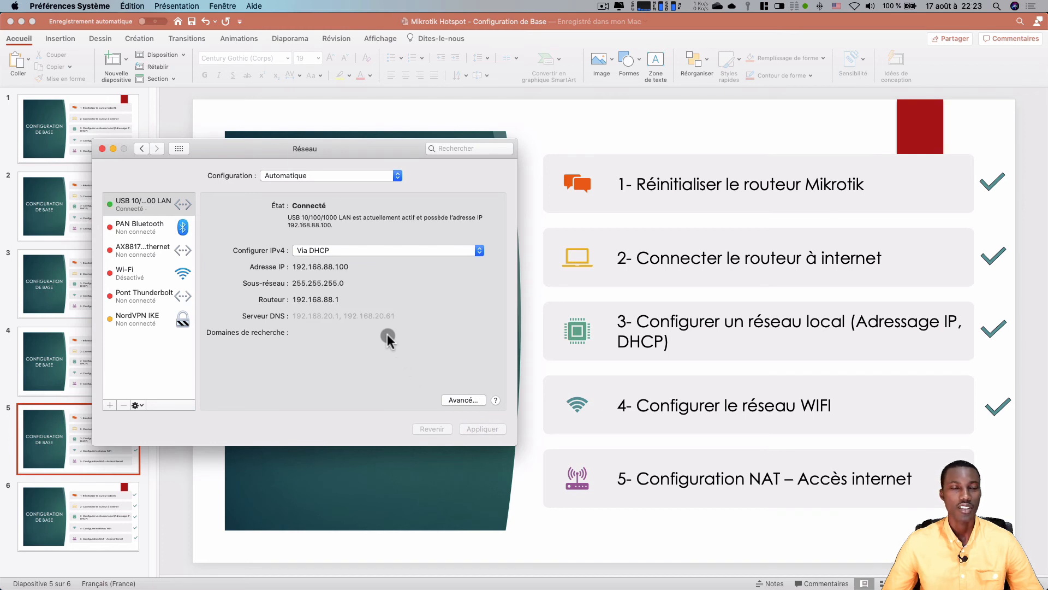
pyautogui.click(414, 308)
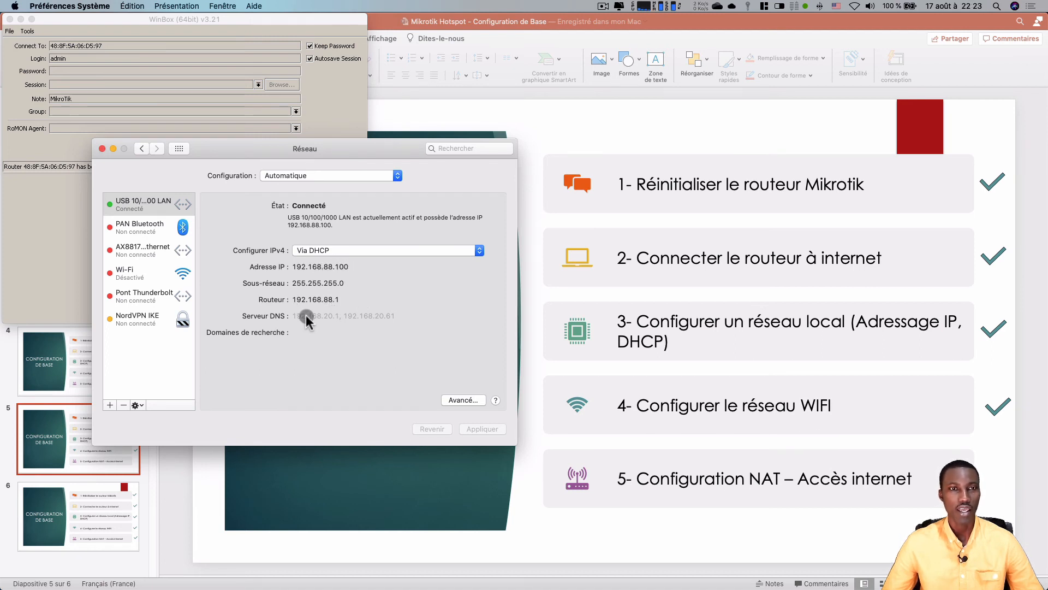
# Step: Switch to WinBox, reconnect to the router and maximize its session window
pyautogui.click(67, 247)
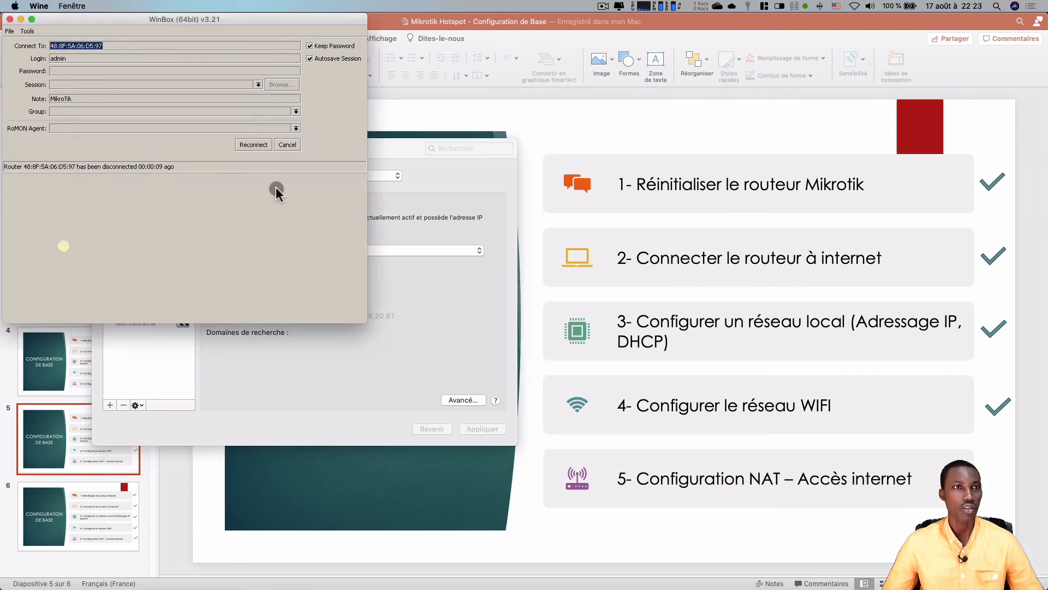
pyautogui.click(251, 145)
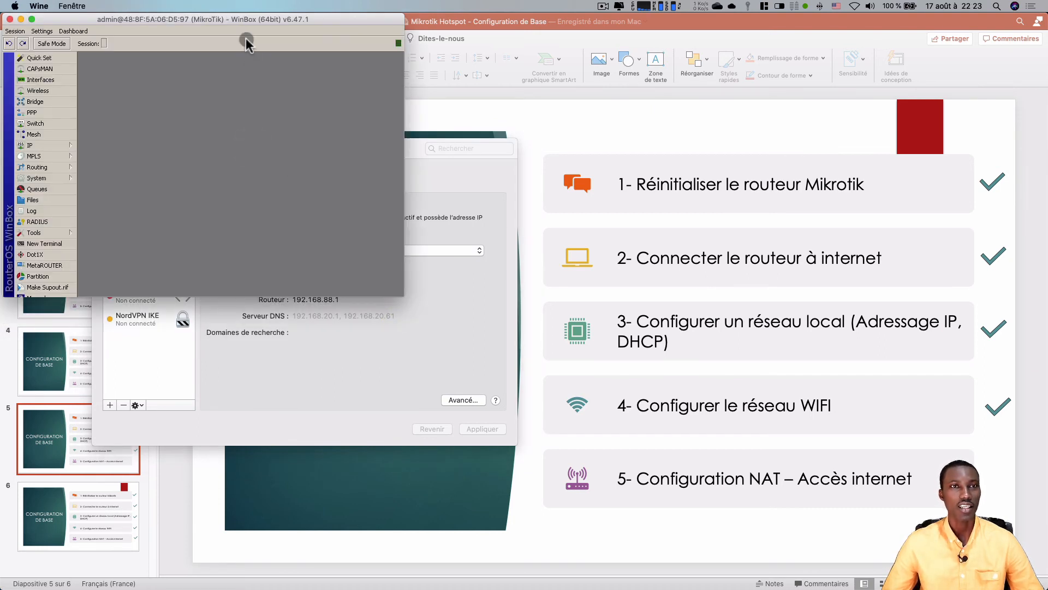
pyautogui.doubleClick(243, 19)
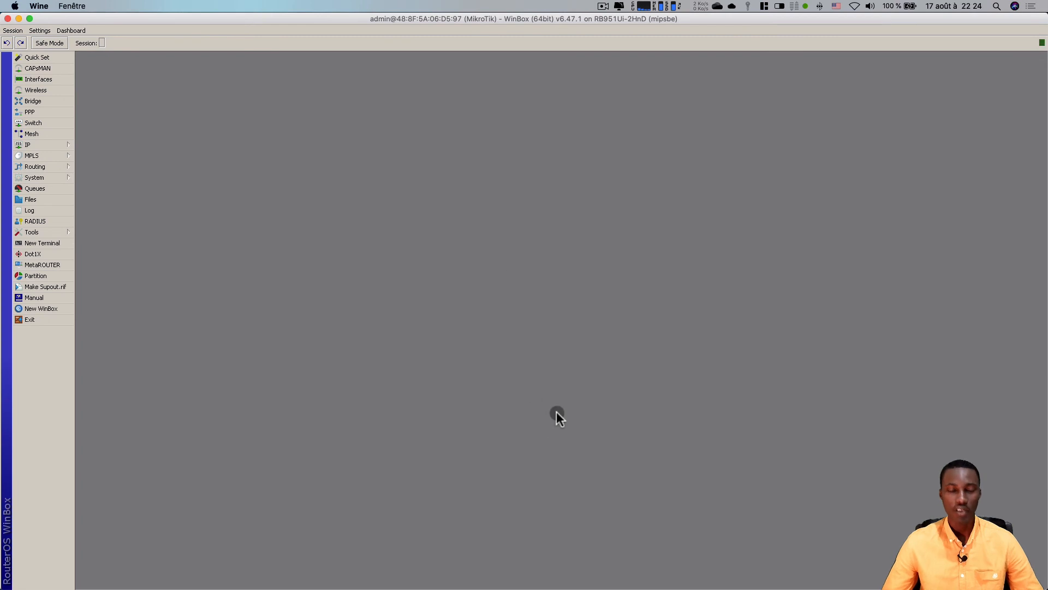
# Step: Open the macOS Terminal and ping 8.8.8.8 to test internet access
pyautogui.press('super+space')
pyautogui.write('Terminal')
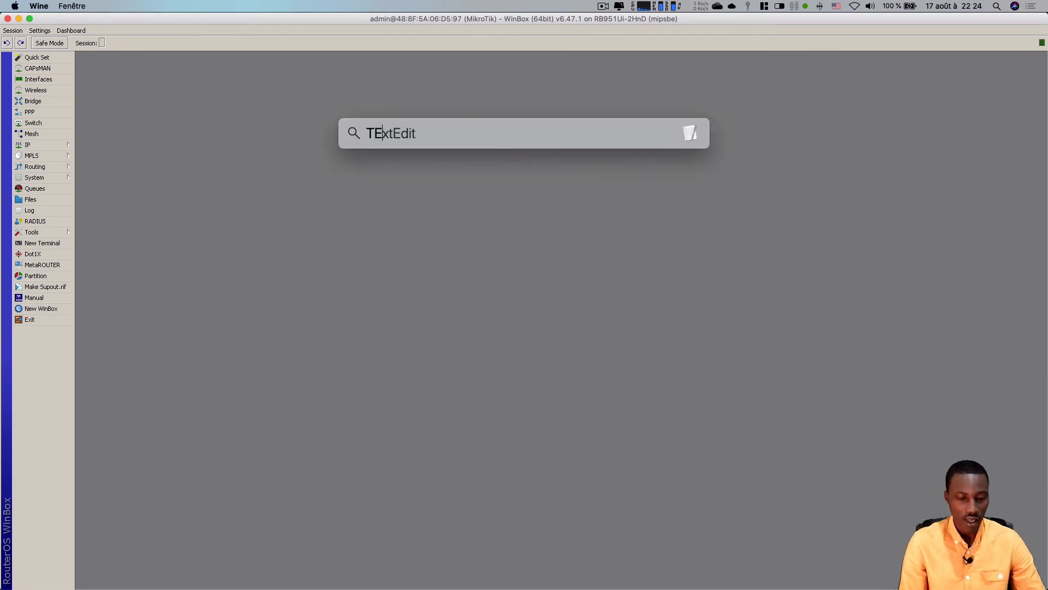
pyautogui.press('Return')
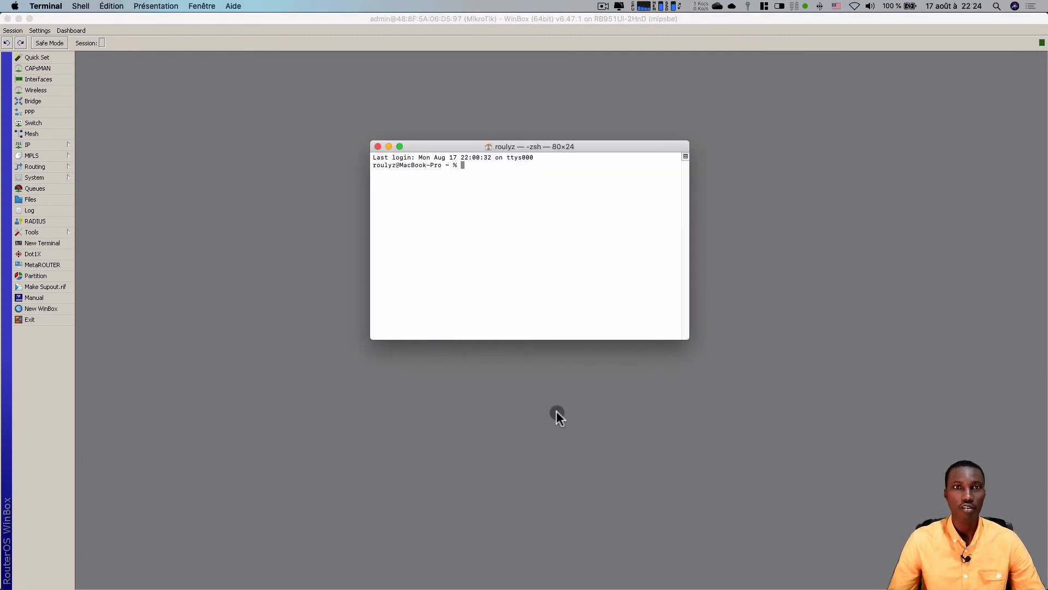
pyautogui.write('PING')
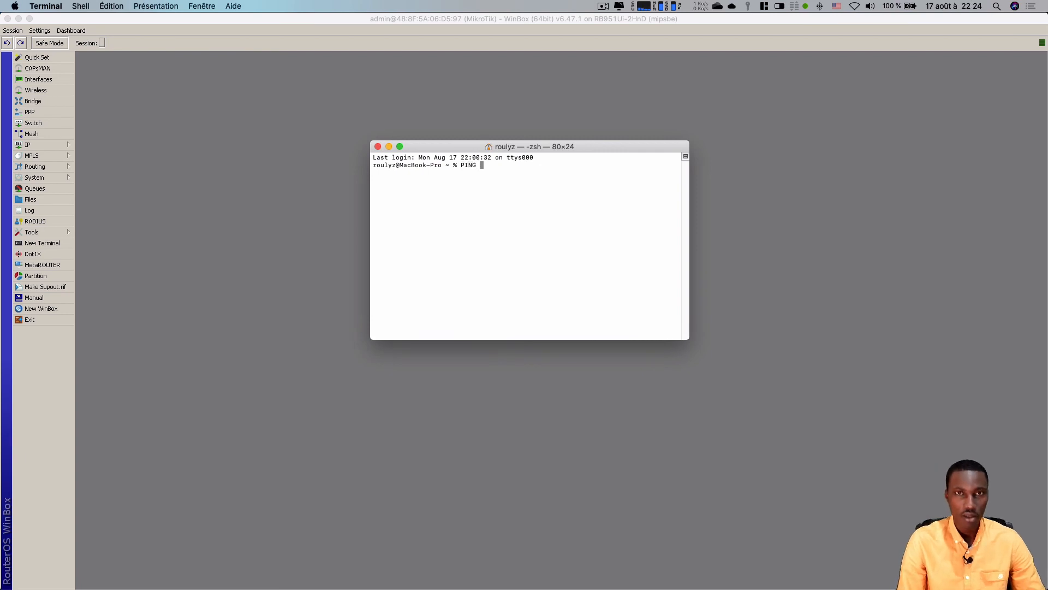
pyautogui.write(' 8.8.8.8')
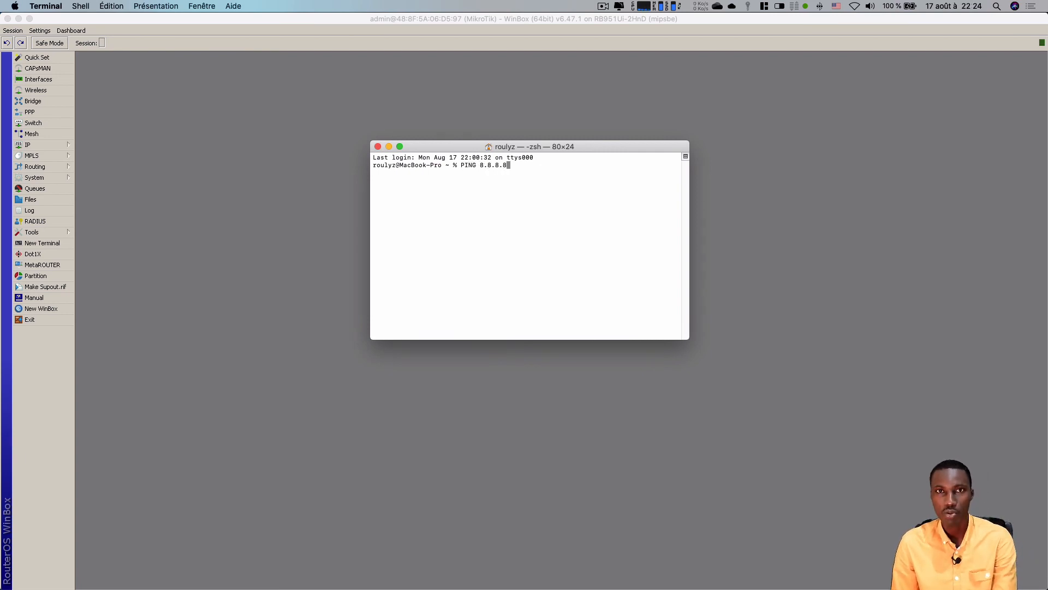
pyautogui.press('Return')
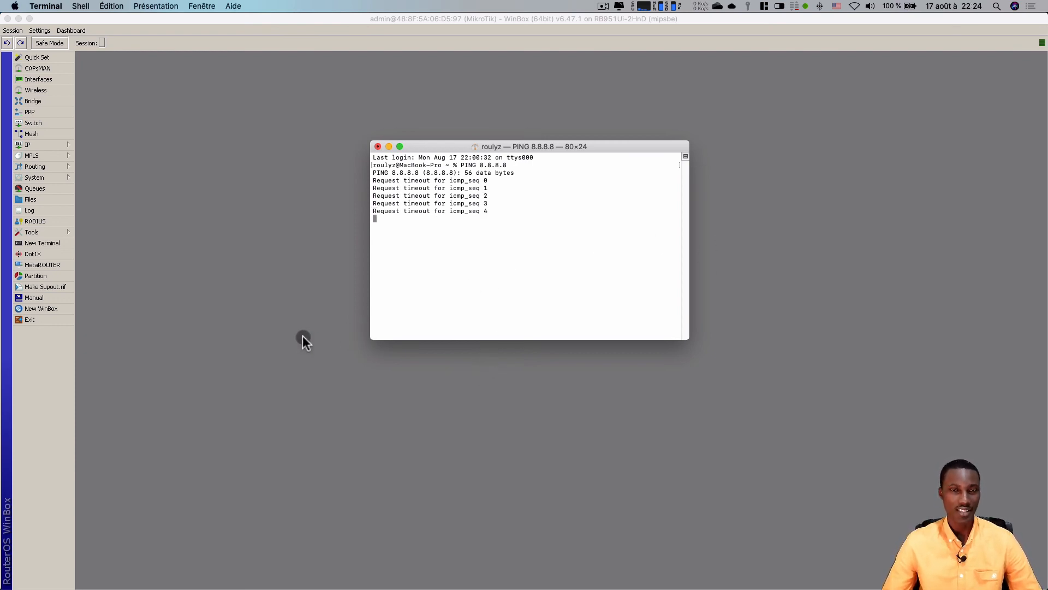
# Step: Return to WinBox, open the IP firewall's NAT rules and start a new rule
pyautogui.click(253, 339)
pyautogui.click(42, 146)
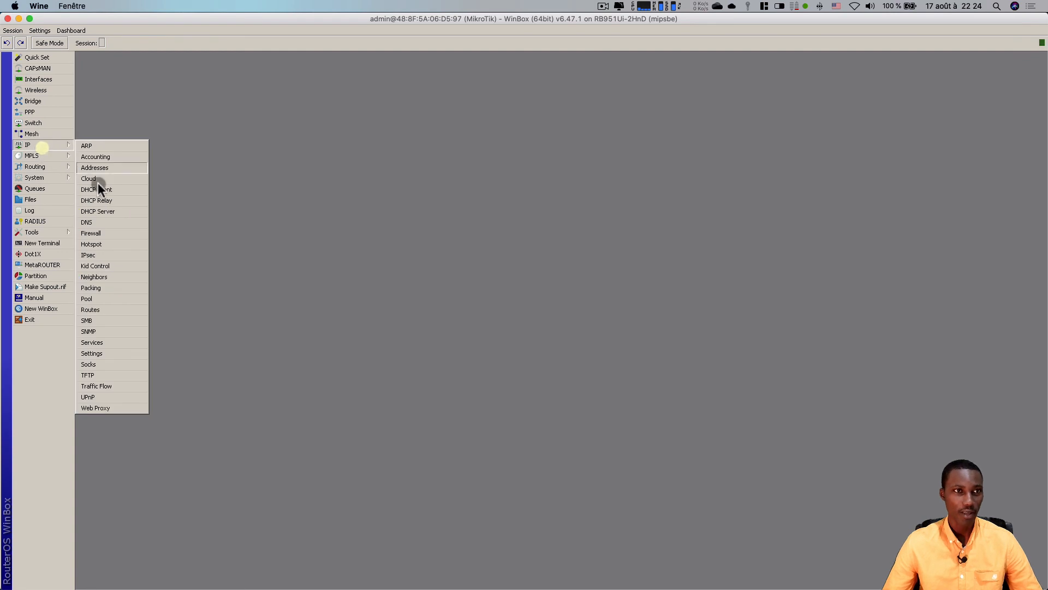
pyautogui.click(108, 232)
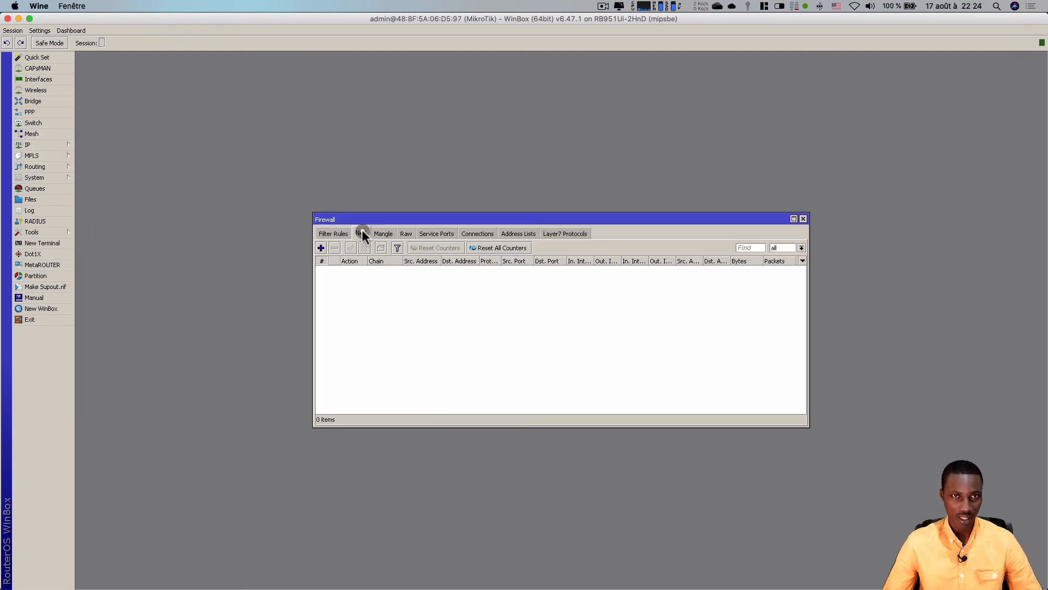
pyautogui.click(362, 233)
pyautogui.moveTo(367, 218); pyautogui.dragTo(322, 150)
pyautogui.click(276, 178)
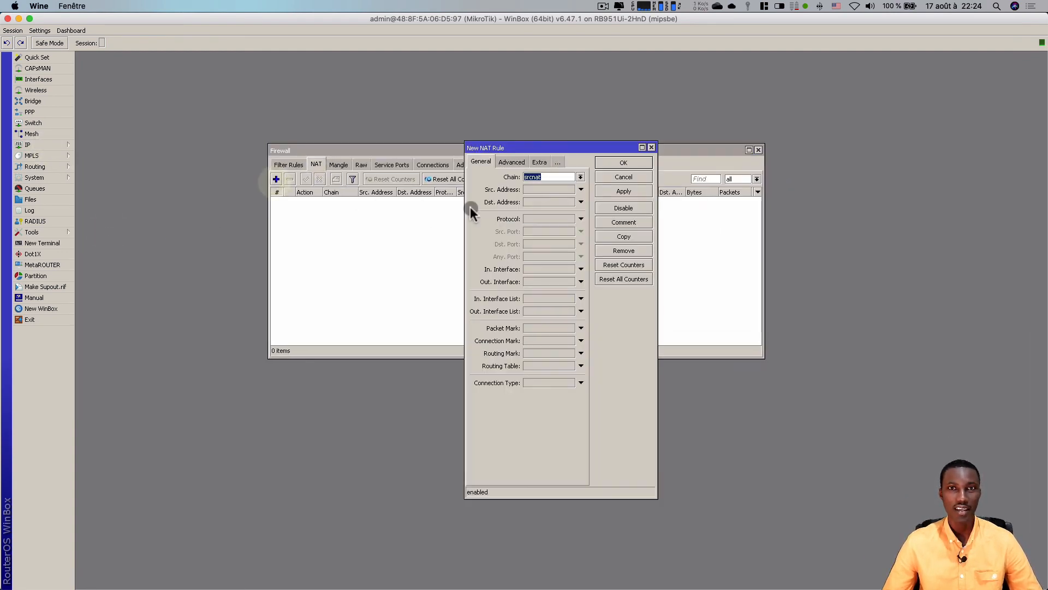
# Step: Widen the new NAT rule's window and set its source address to 192.168.88.0/24
pyautogui.moveTo(466, 215); pyautogui.dragTo(225, 231)
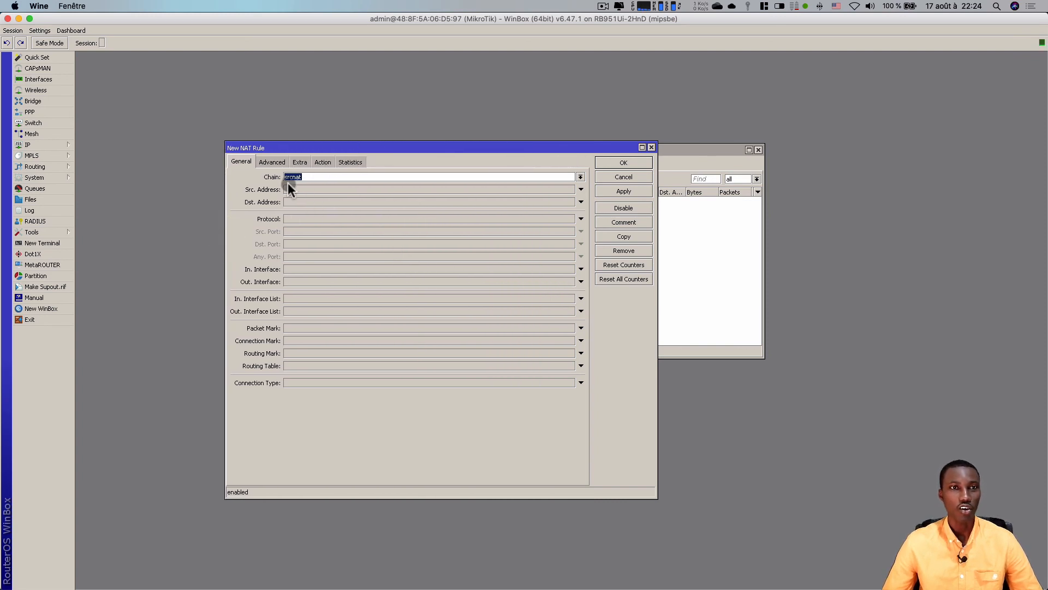
pyautogui.click(287, 189)
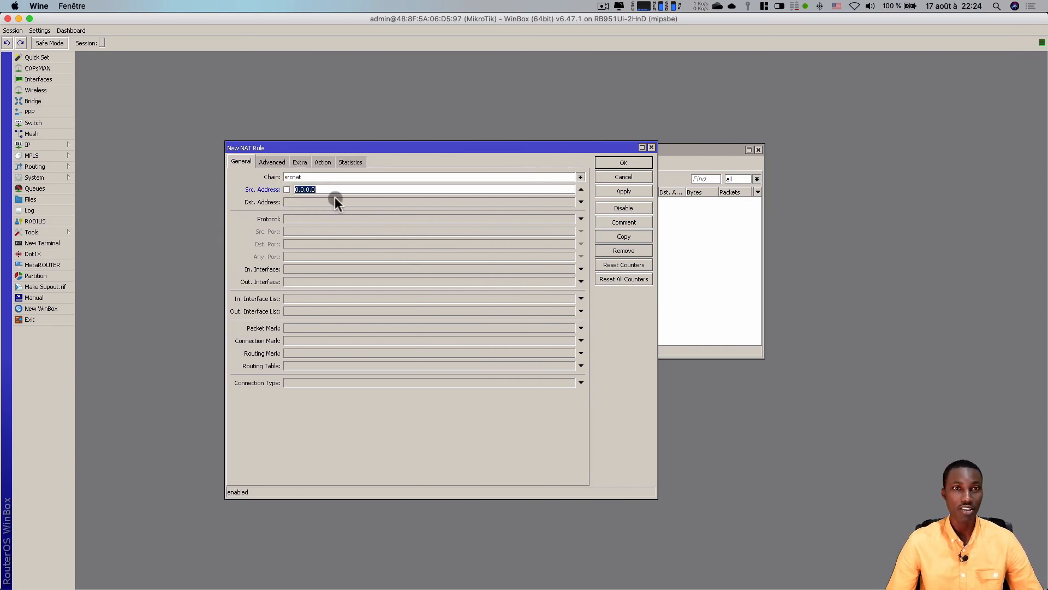
pyautogui.write('192.168.88.0/24')
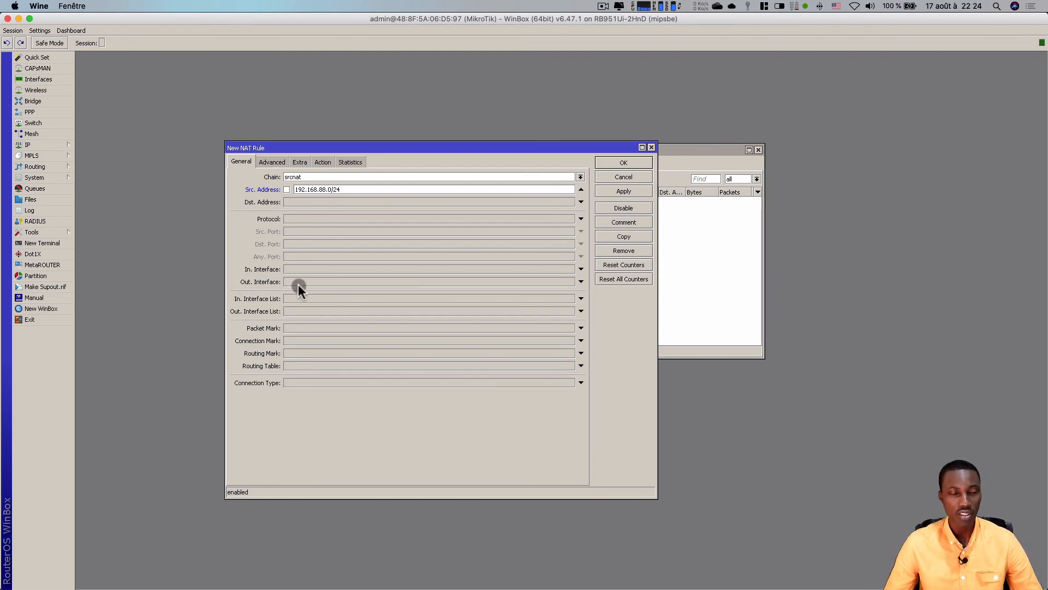
# Step: Set the new NAT rule's out interface to ether1
pyautogui.click(328, 283)
pyautogui.click(327, 282)
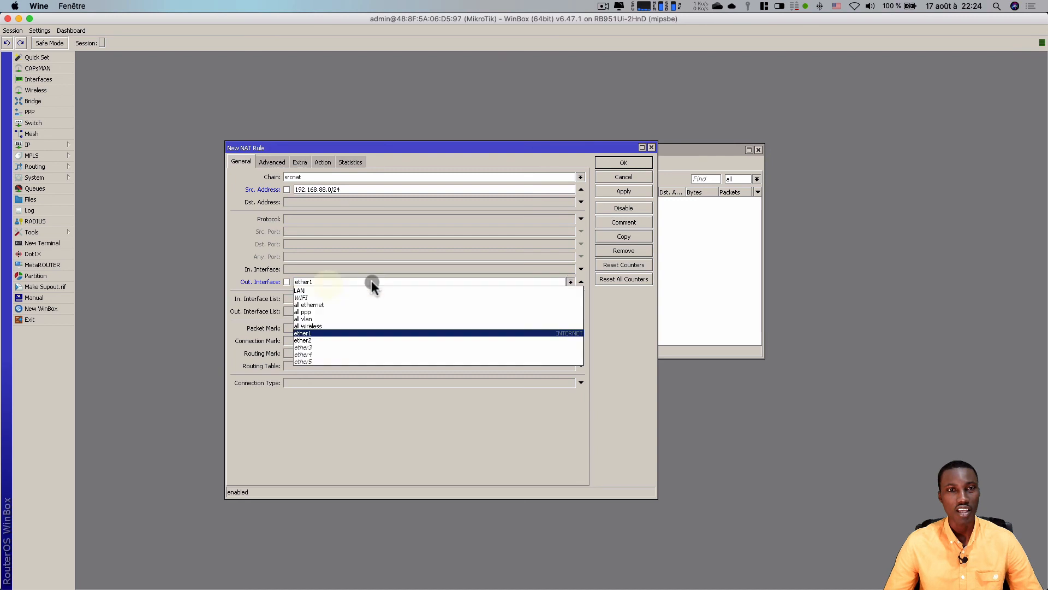
pyautogui.click(310, 332)
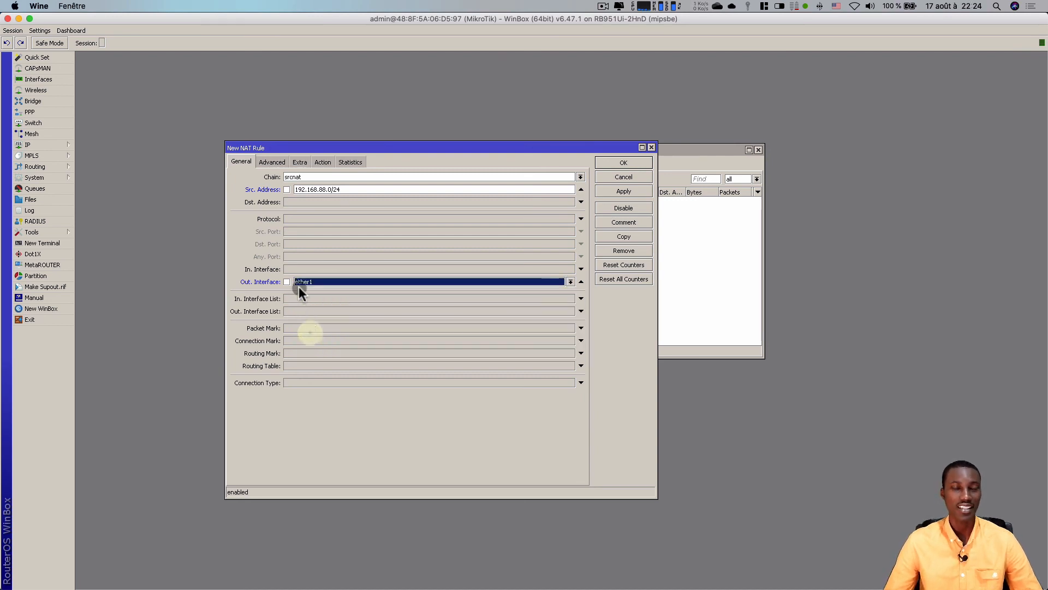
# Step: Set the NAT rule's action to masquerade and save the rule
pyautogui.click(323, 163)
pyautogui.click(317, 175)
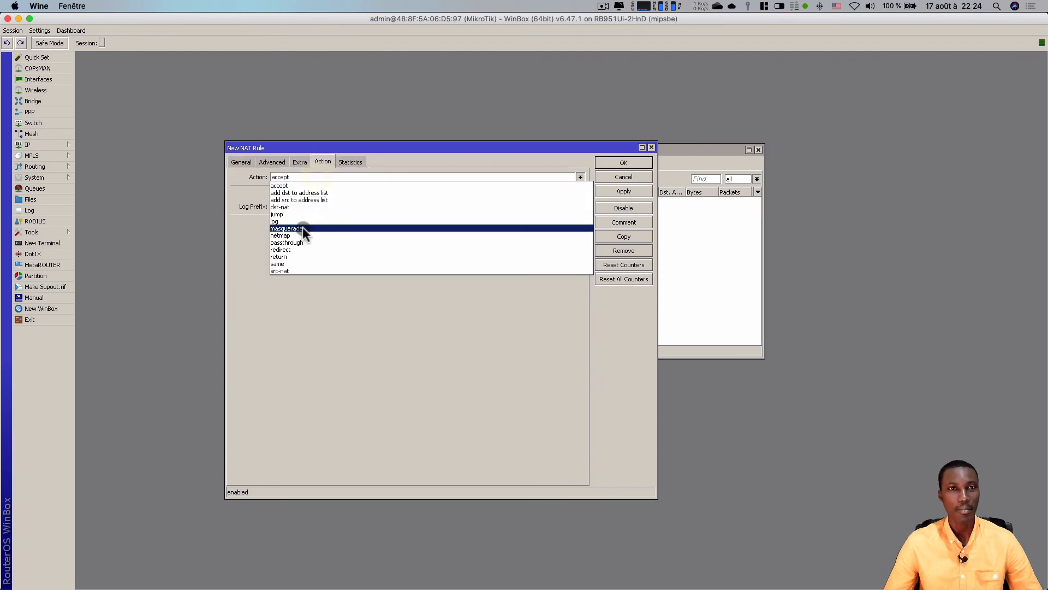
pyautogui.click(303, 228)
pyautogui.click(613, 192)
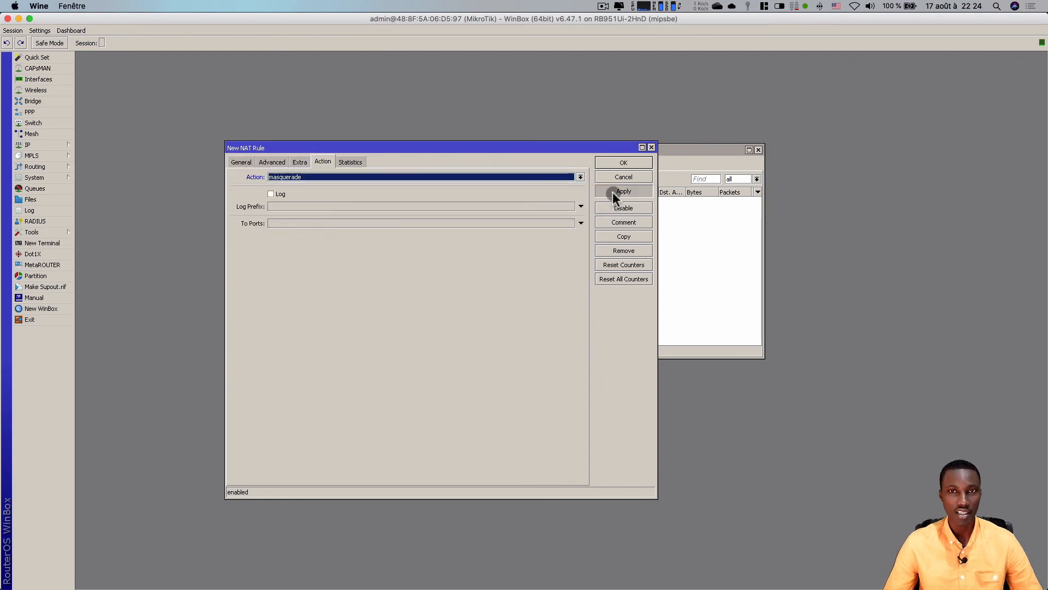
pyautogui.click(617, 162)
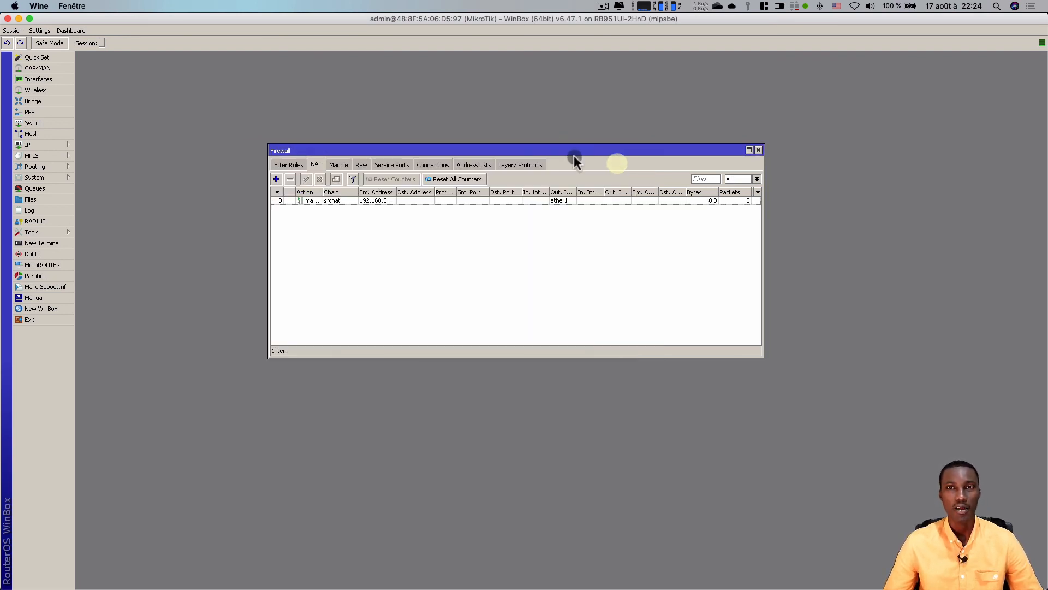
# Step: Widen the Firewall window and select the masquerade rule to examine its byte and packet counters
pyautogui.click(703, 249)
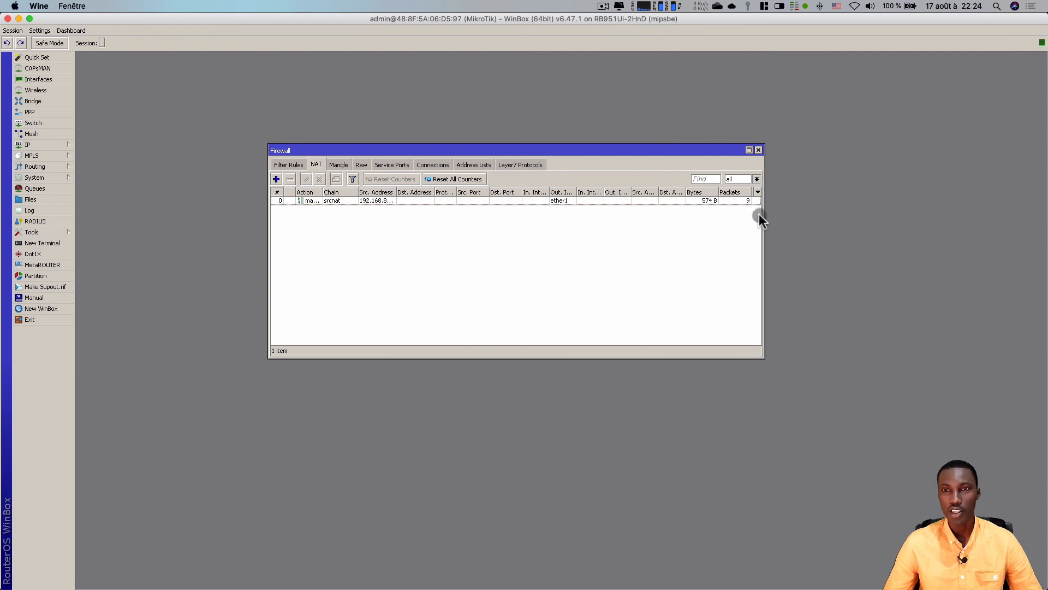
pyautogui.moveTo(761, 219); pyautogui.dragTo(844, 218)
pyautogui.click(653, 201)
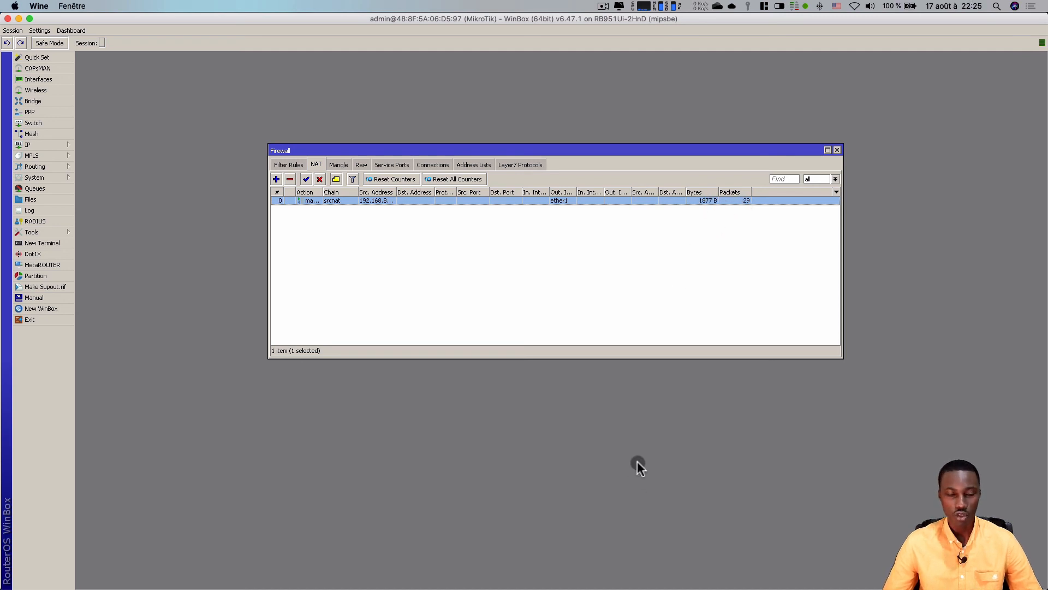
# Step: Switch to the macOS Terminal, stop the running ping and ping 8.8.8.8 again to test internet access
pyautogui.press('super+space')
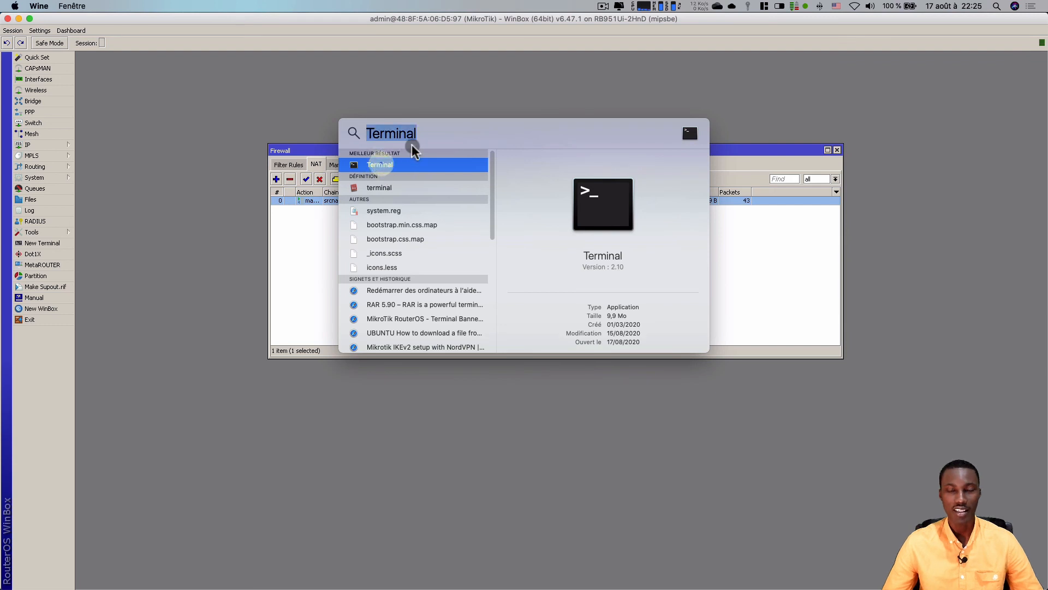
pyautogui.click(381, 167)
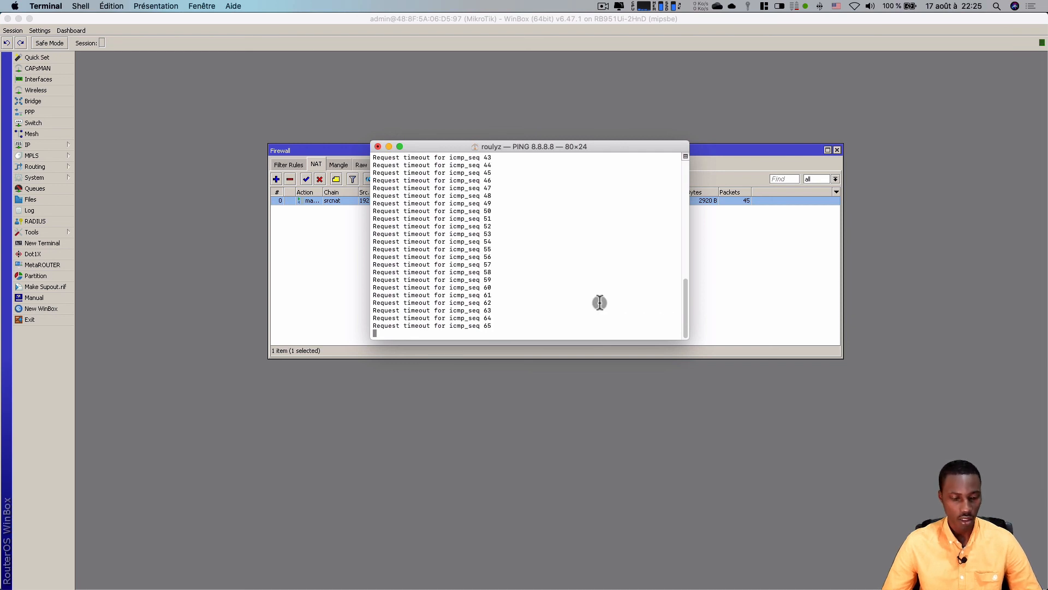
pyautogui.hotkey('ctrl', 'c')
pyautogui.press('Up')
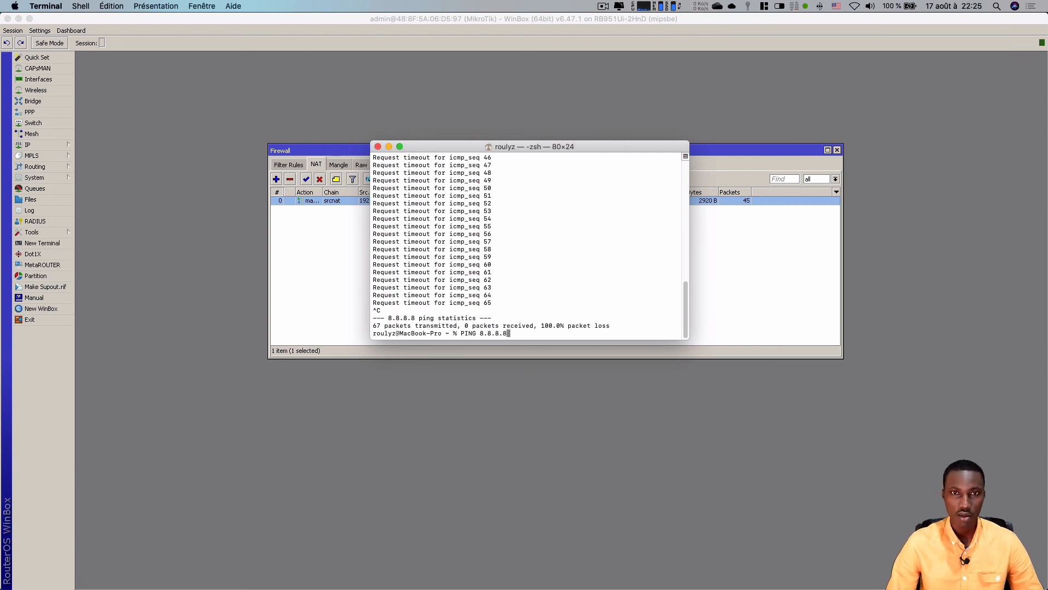
pyautogui.press('Return')
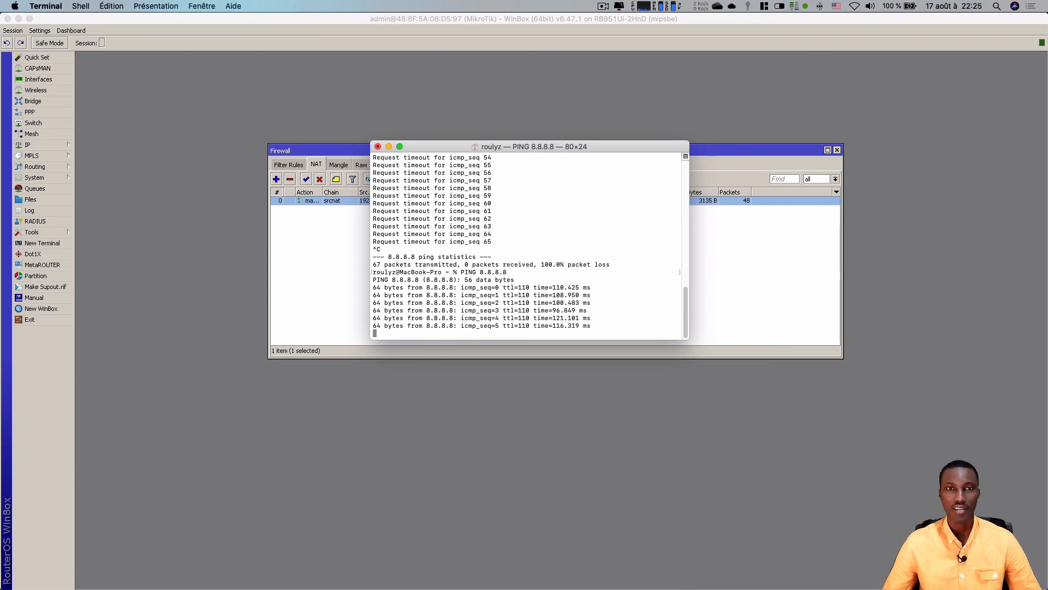
# Step: Close the Terminal window, terminating its running ping, and return to WinBox
pyautogui.click(378, 146)
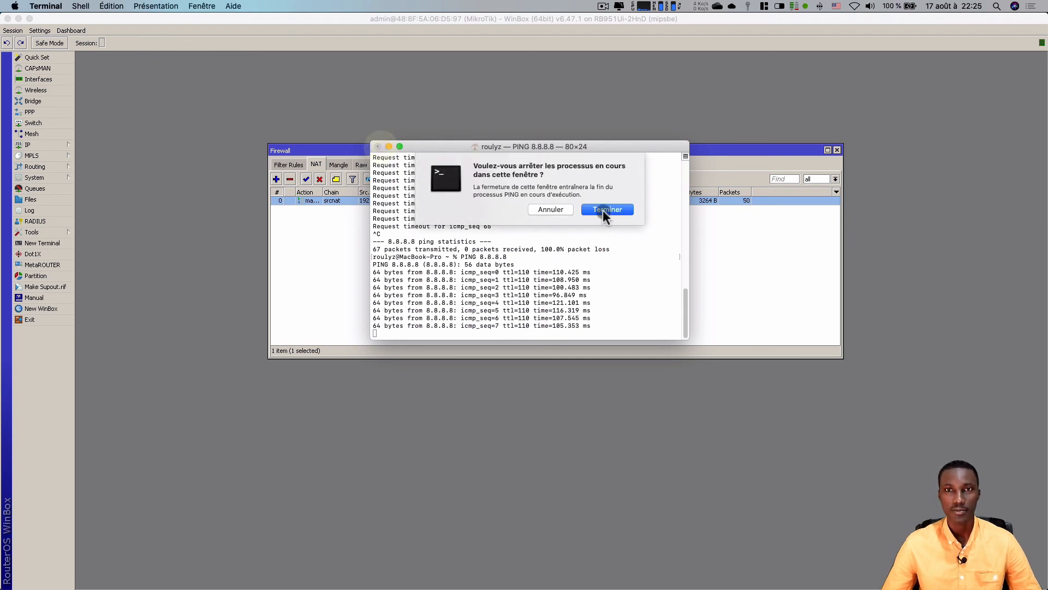
pyautogui.click(603, 210)
pyautogui.click(626, 293)
pyautogui.press('super+Tab')
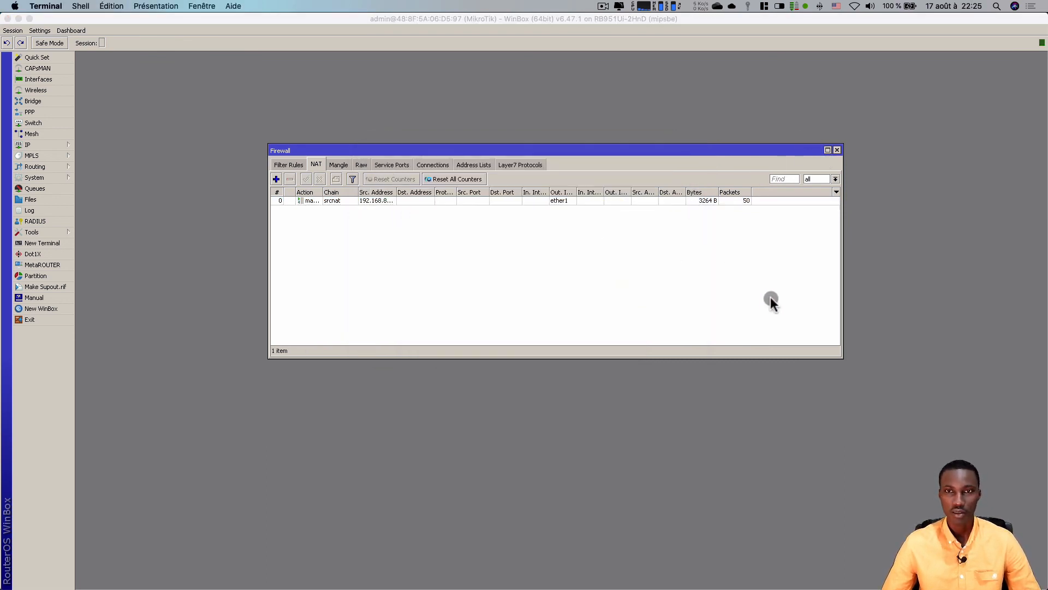
pyautogui.click(658, 224)
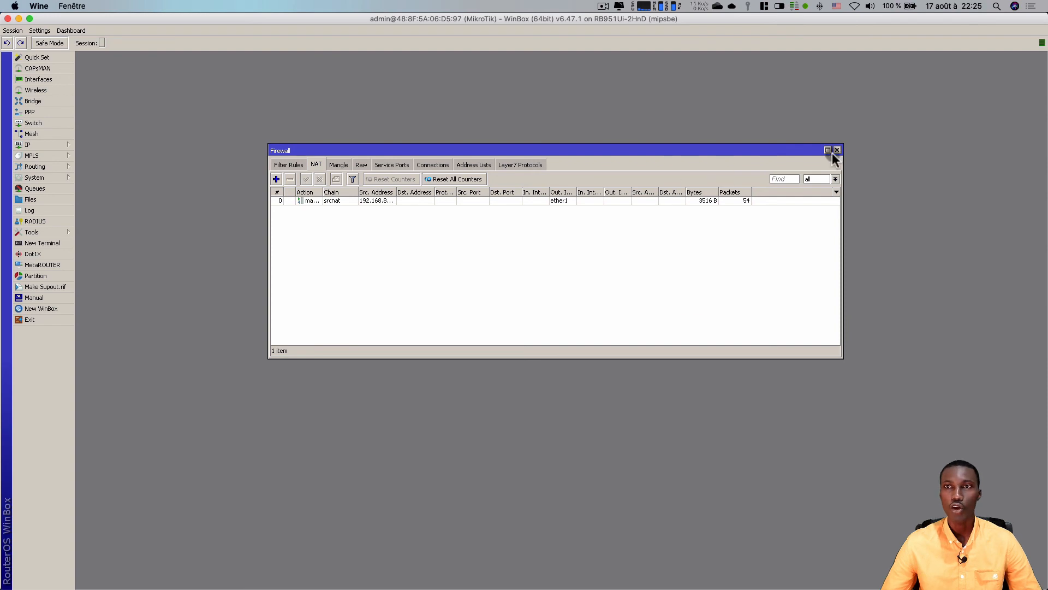
# Step: Switch to PowerPoint, show slide 6 of the base configuration checklist, then minimize the presentation and return to WinBox
pyautogui.moveTo(710, 584)
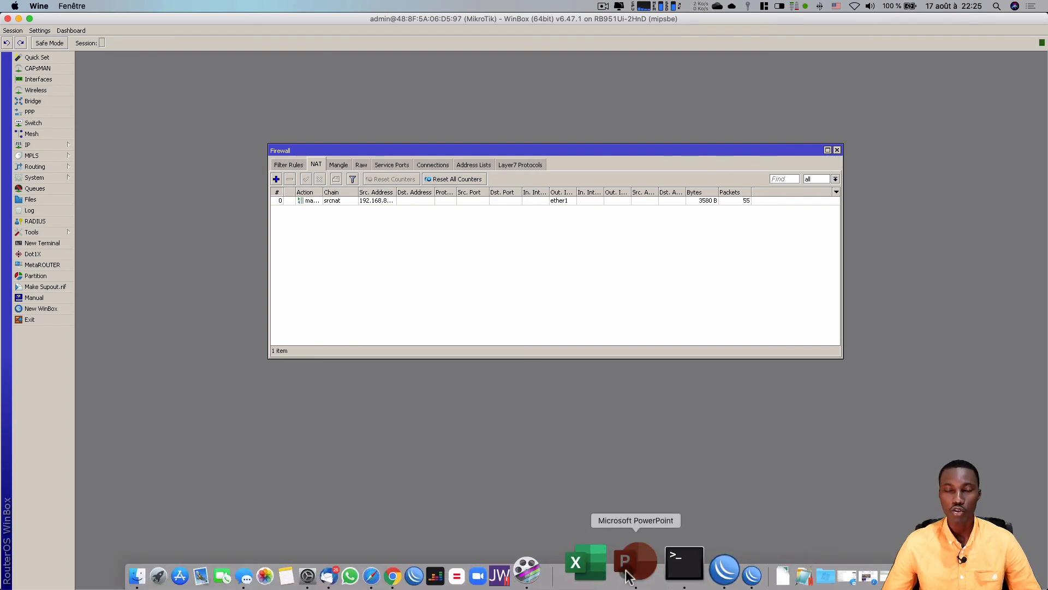
pyautogui.click(628, 572)
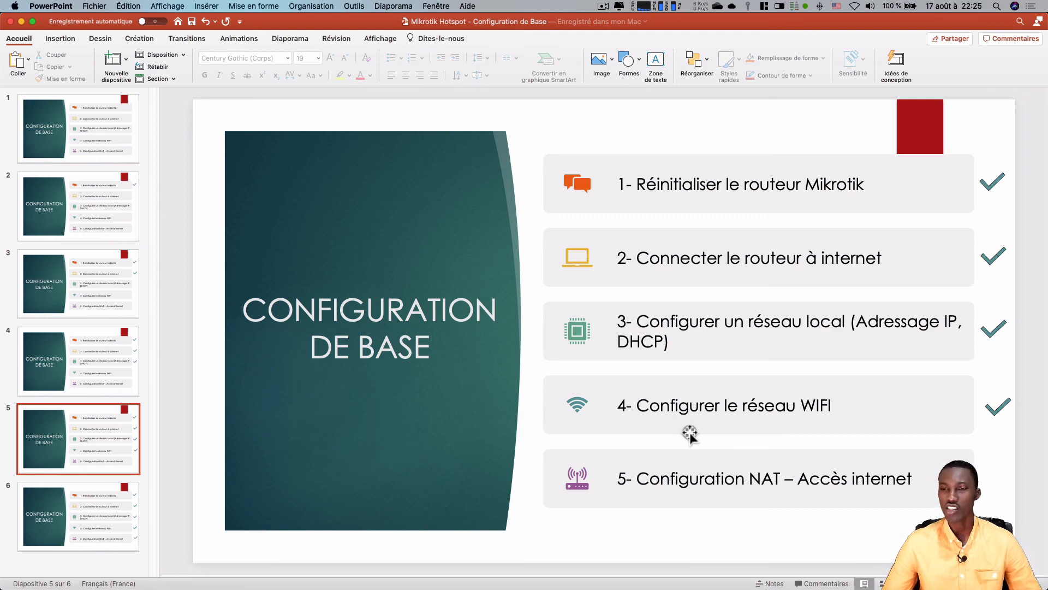
pyautogui.press('Down')
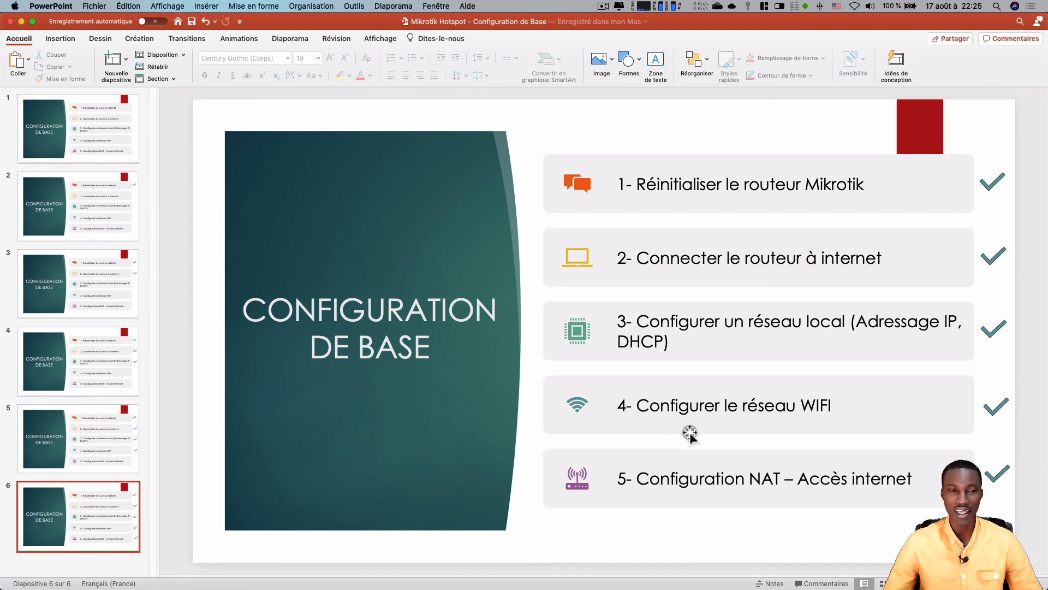
pyautogui.click(22, 21)
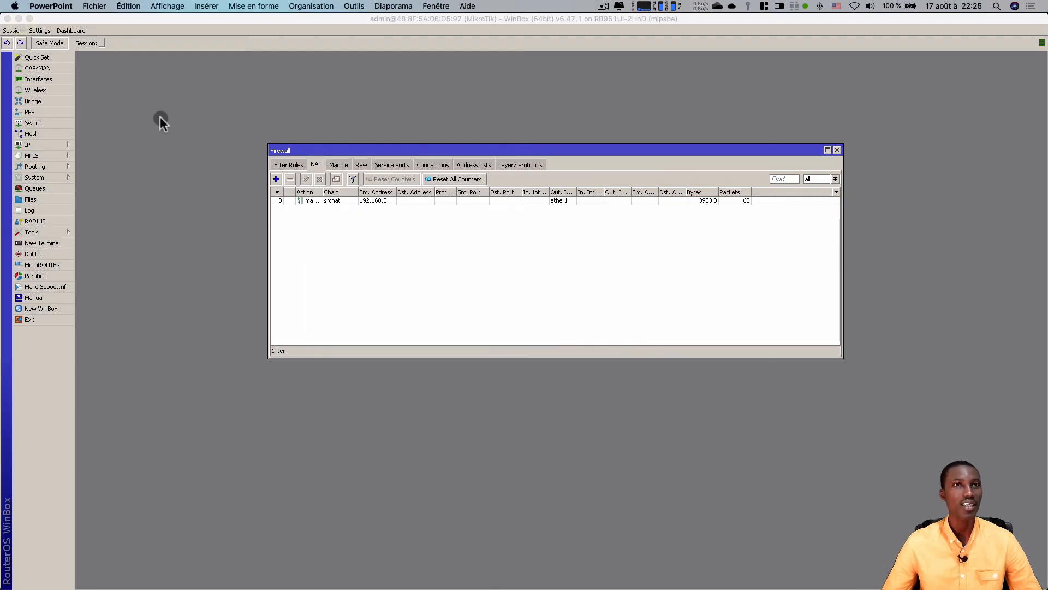
pyautogui.click(490, 21)
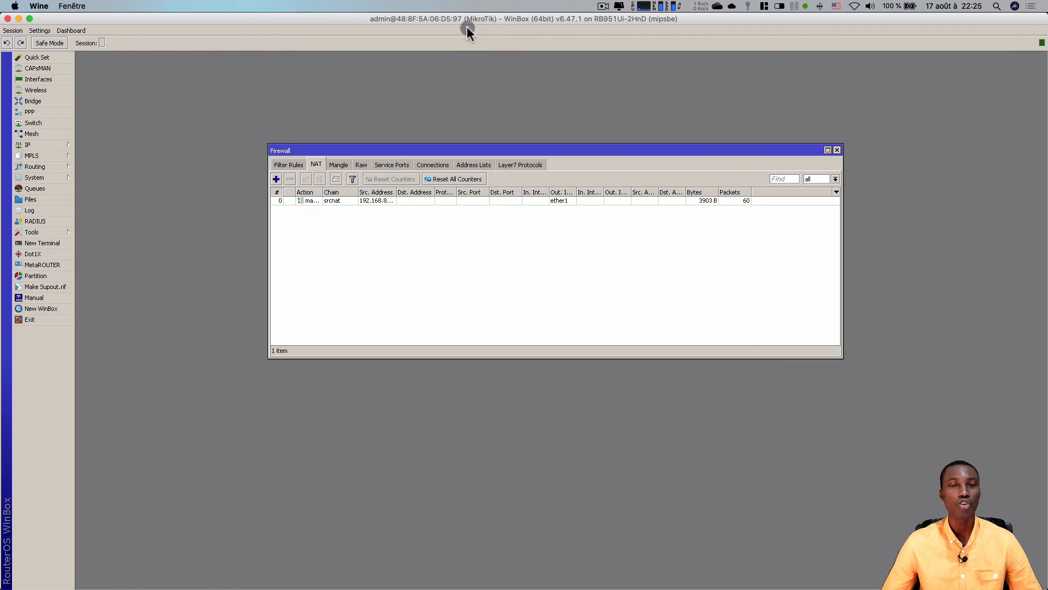
# Step: Set the router's system identity to SERVEUR HOTSPOT, save it and close the Firewall window
pyautogui.click(46, 178)
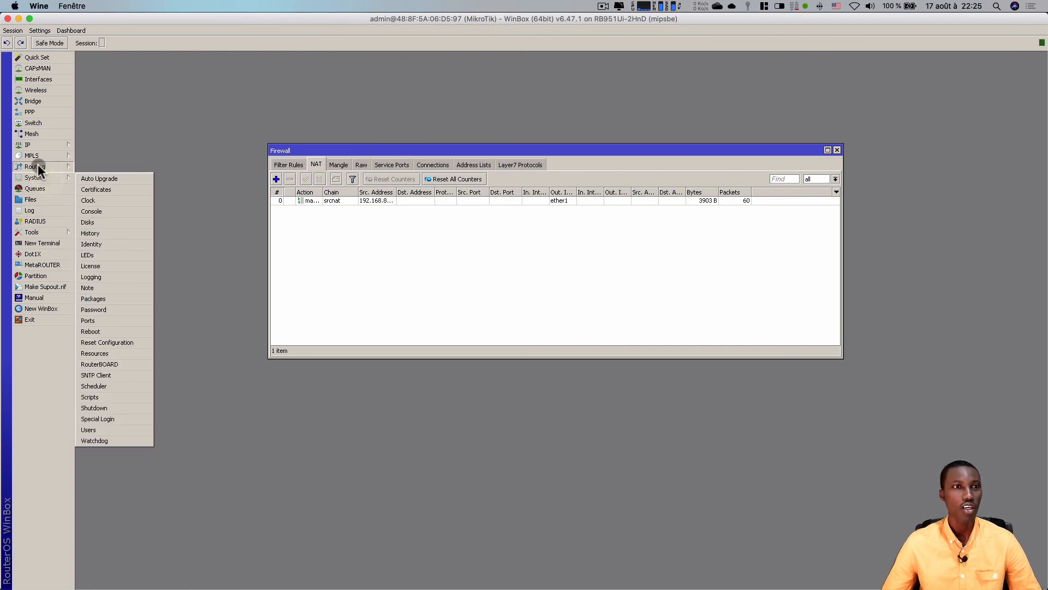
pyautogui.click(97, 243)
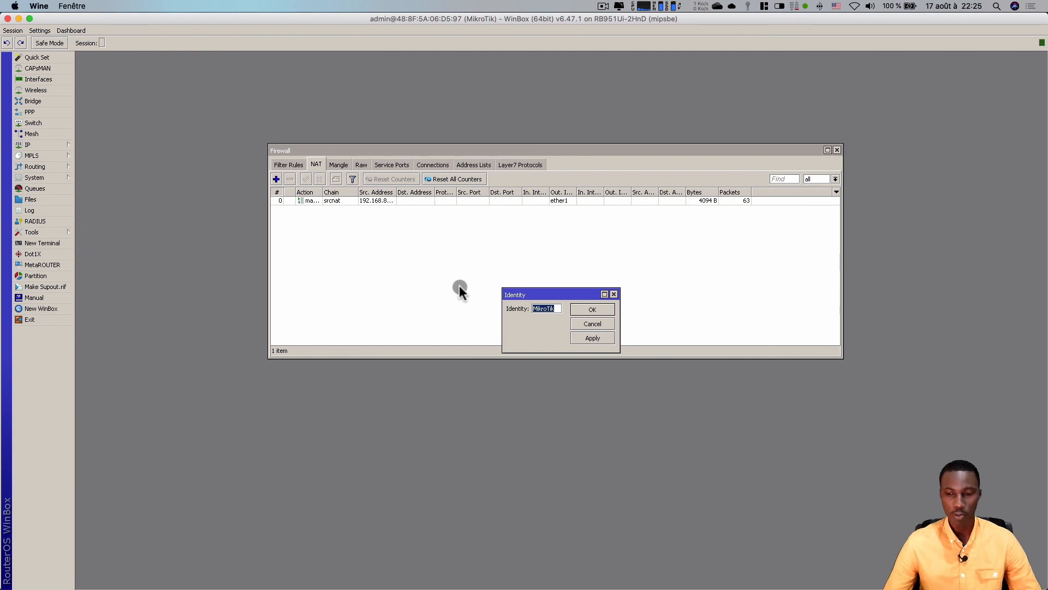
pyautogui.write('h')
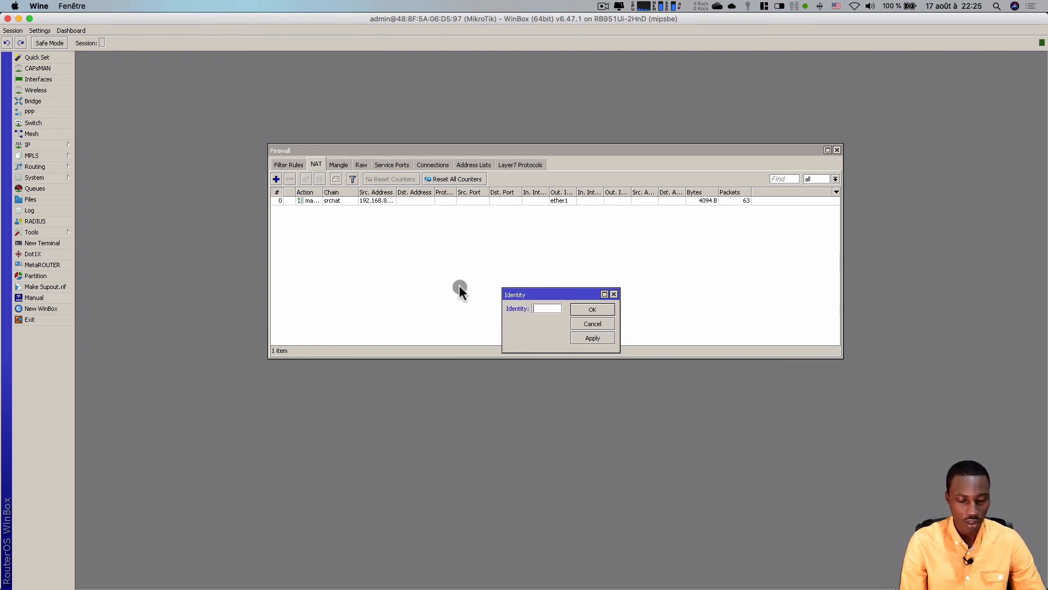
pyautogui.write('ERVE')
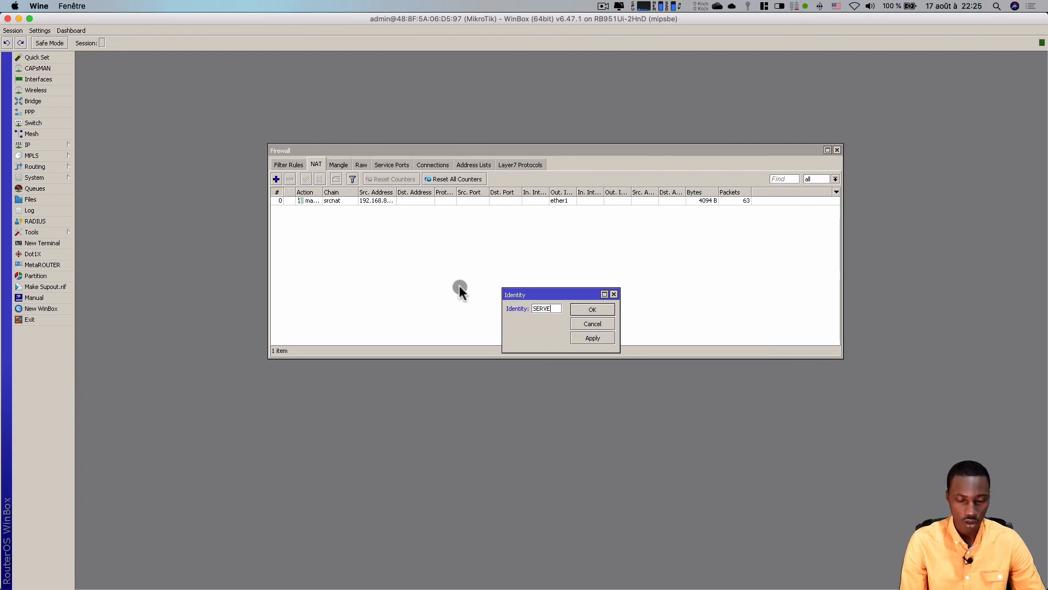
pyautogui.write('RUR HOT')
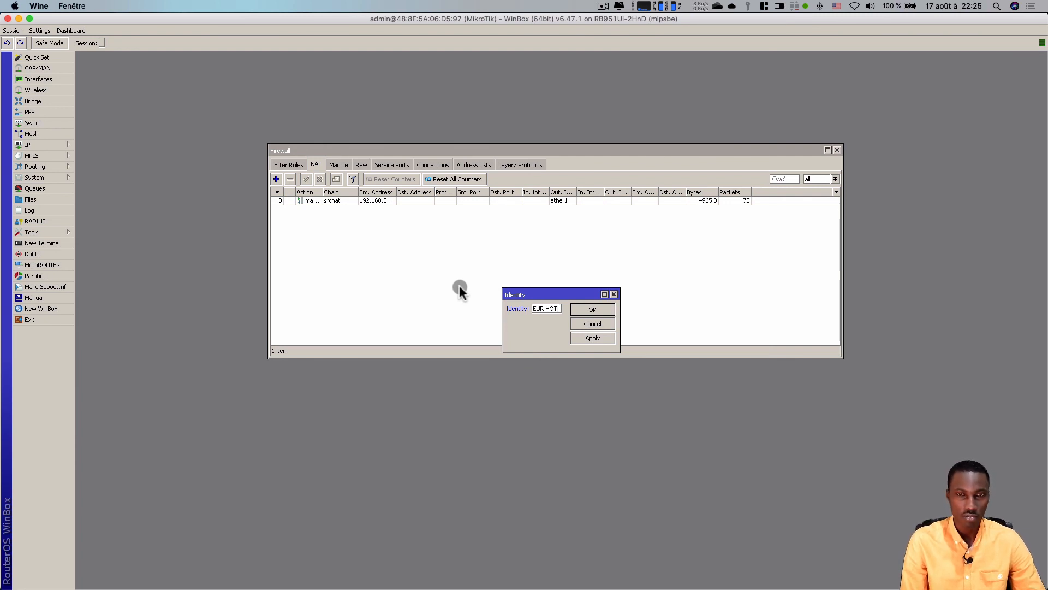
pyautogui.write('SPOT')
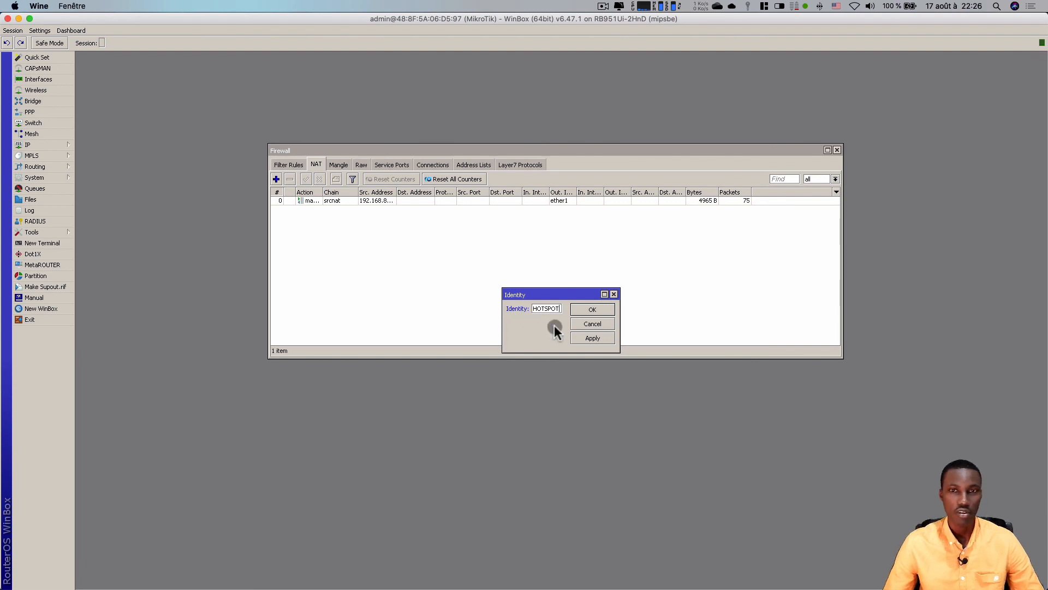
pyautogui.click(582, 337)
pyautogui.click(589, 308)
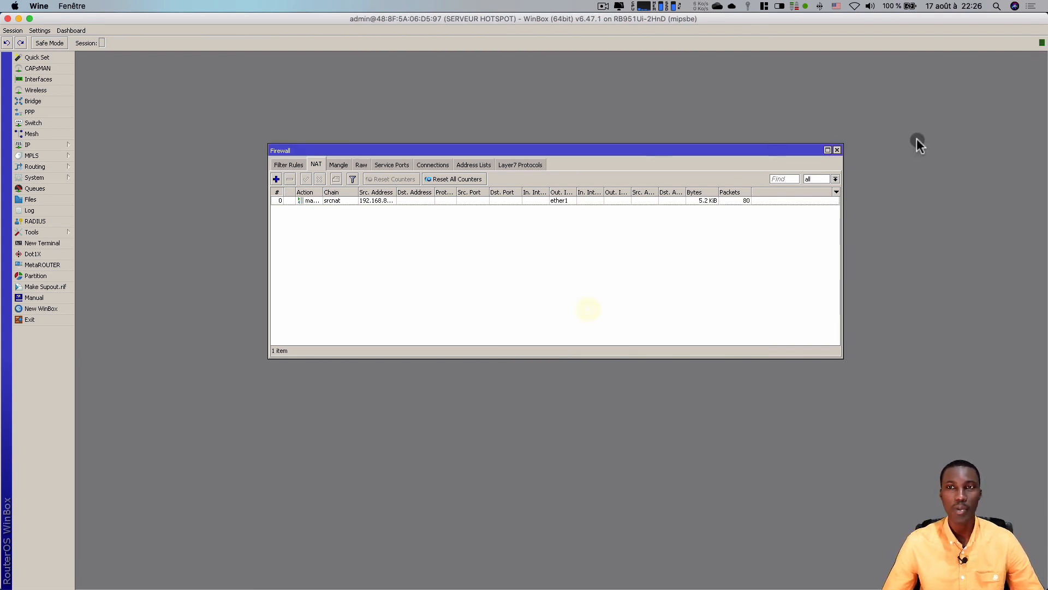
pyautogui.click(837, 151)
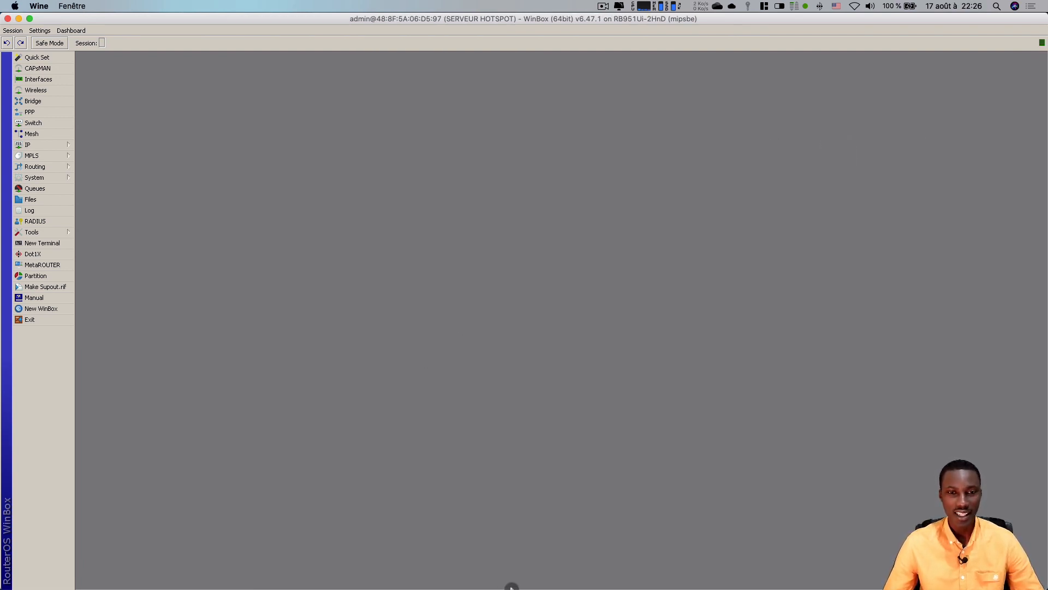
# Step: Switch to Safari and load the Apple website from the favourites to test web access
pyautogui.moveTo(481, 587)
pyautogui.click(417, 570)
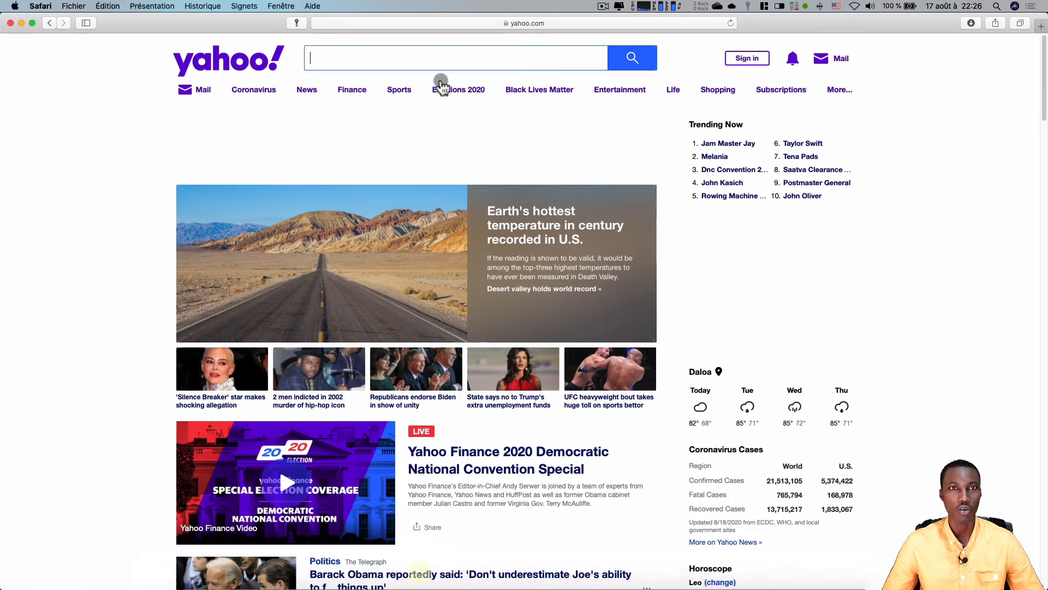
pyautogui.click(352, 23)
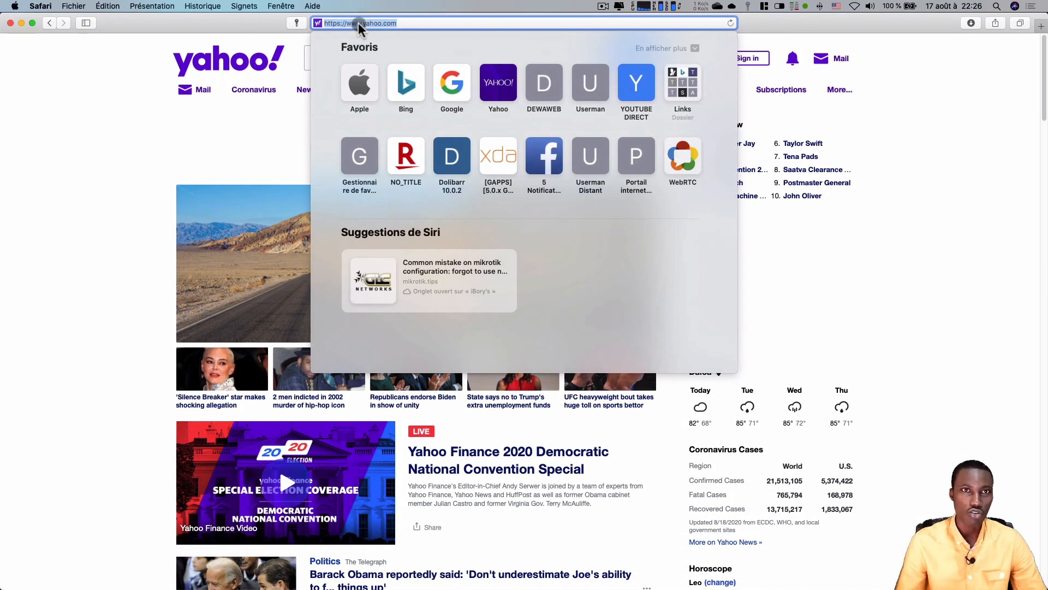
pyautogui.click(354, 76)
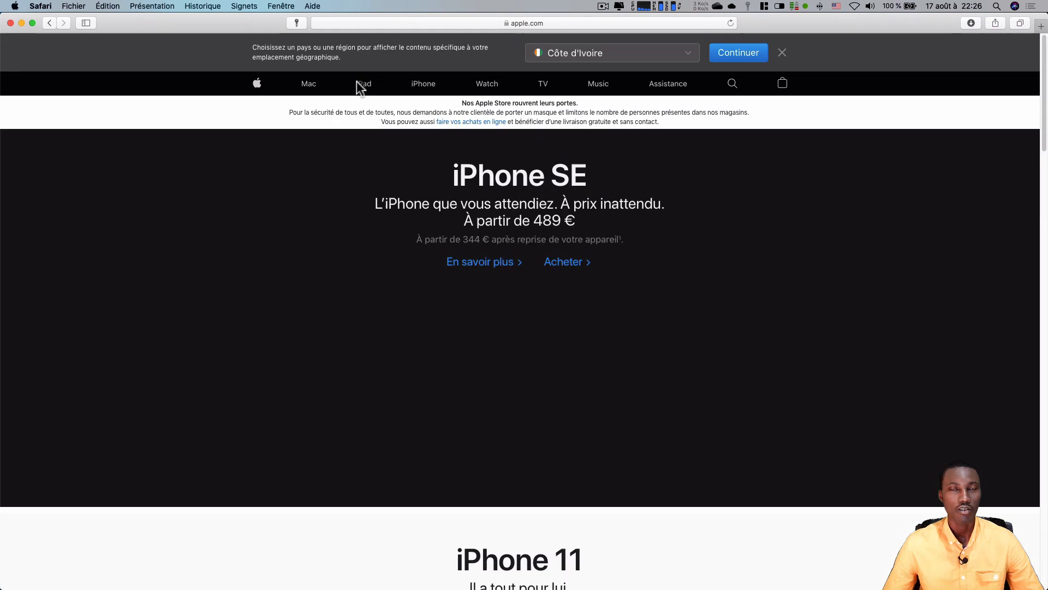
# Step: Open Google from the favourites and search for cnn
pyautogui.click(445, 24)
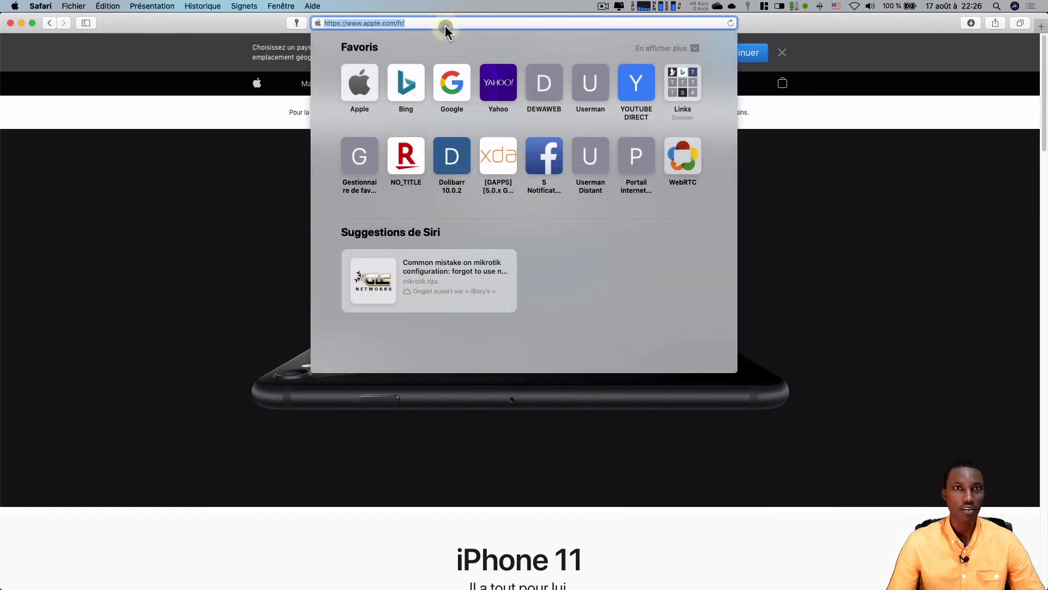
pyautogui.click(455, 81)
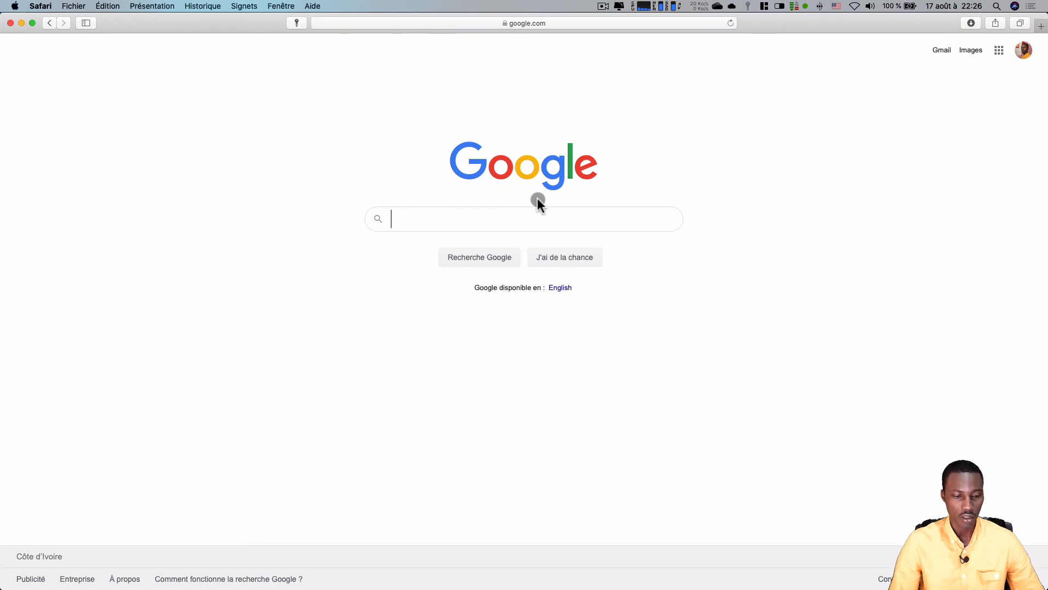
pyautogui.write('cnn')
pyautogui.press('Return')
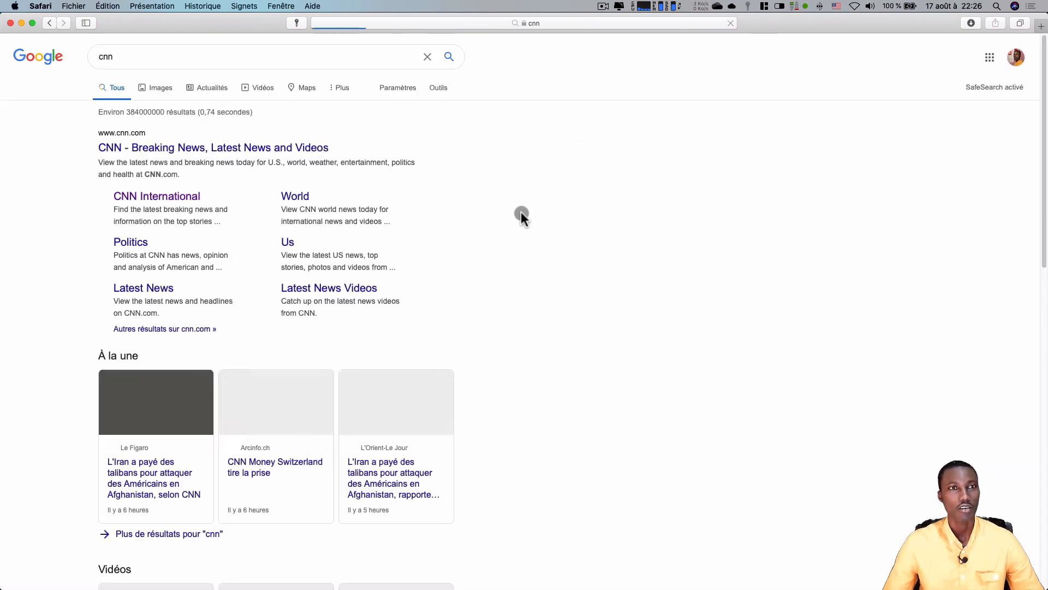